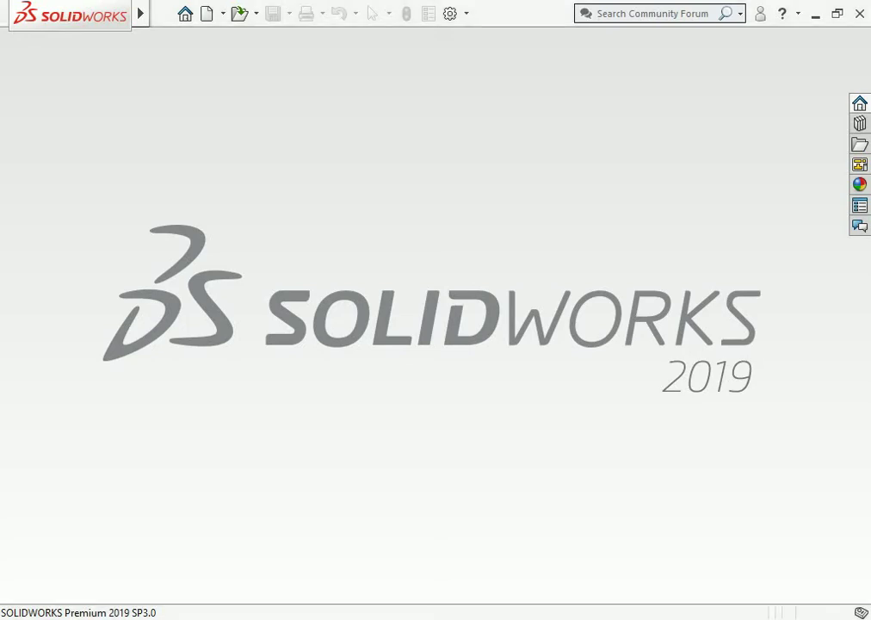
Step: Create a new part and start a sketch on the Top Plane
key(ctrl+n)
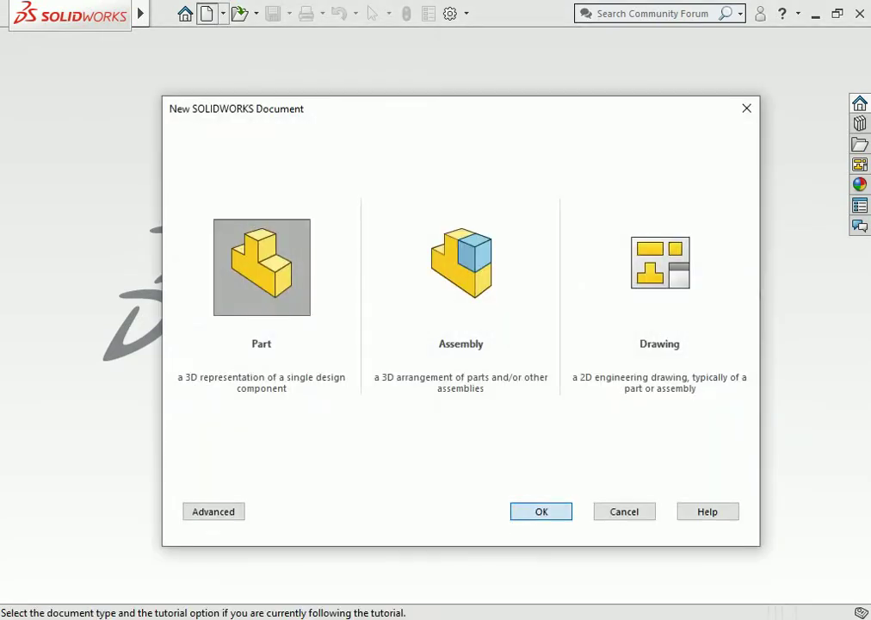
key(Return)
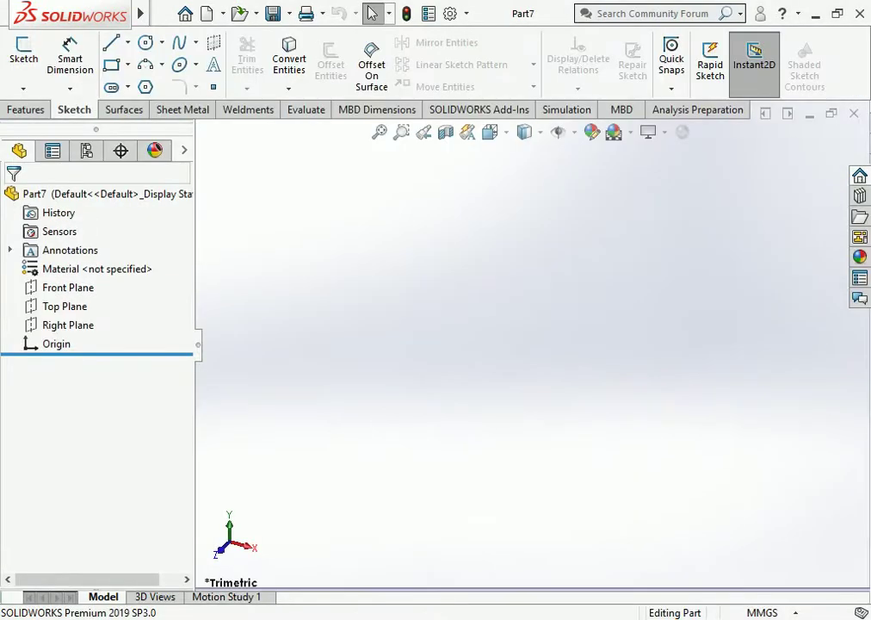
click(64, 306)
click(69, 278)
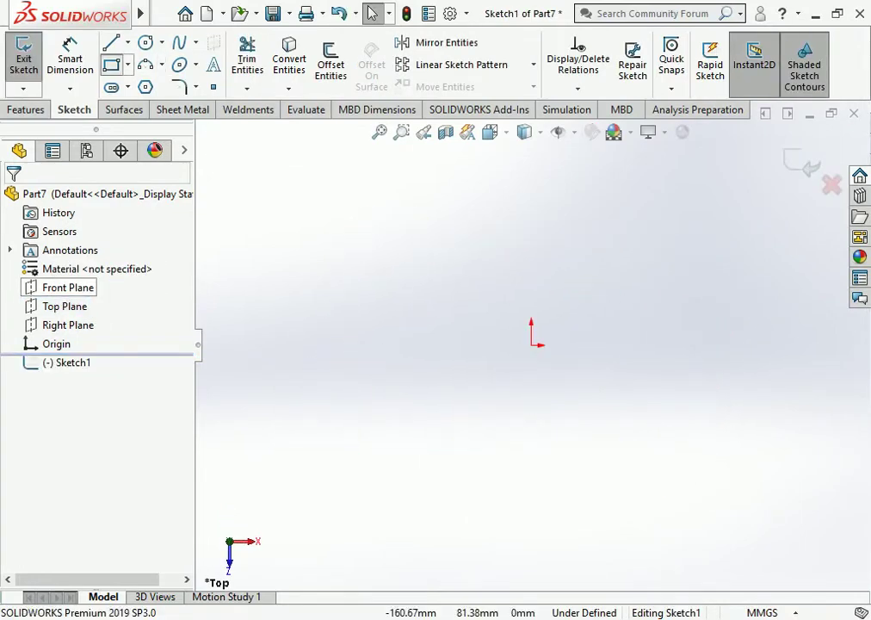
Step: Draw a centre rectangle anchored at the sketch origin
click(111, 64)
click(532, 344)
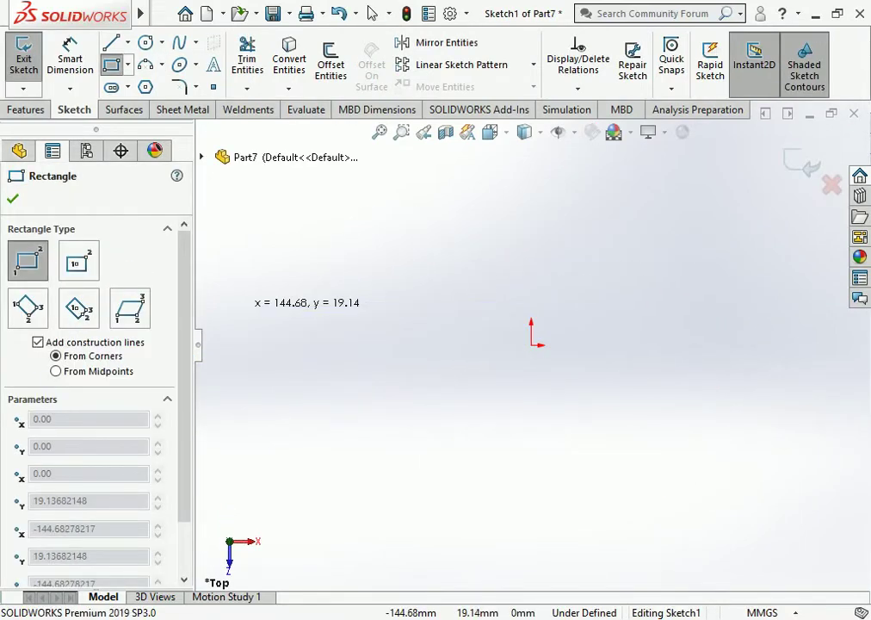
click(78, 261)
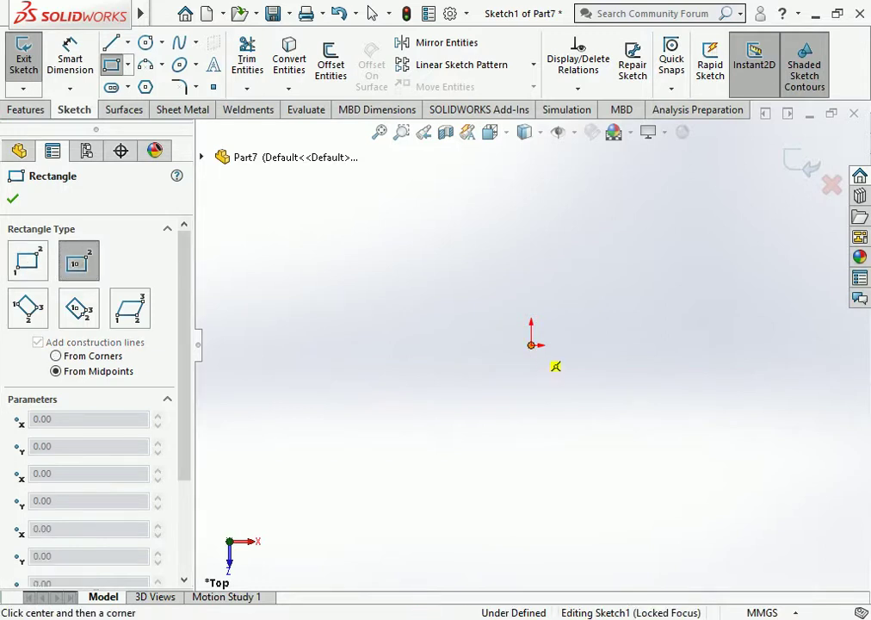
click(532, 344)
click(664, 222)
click(455, 274)
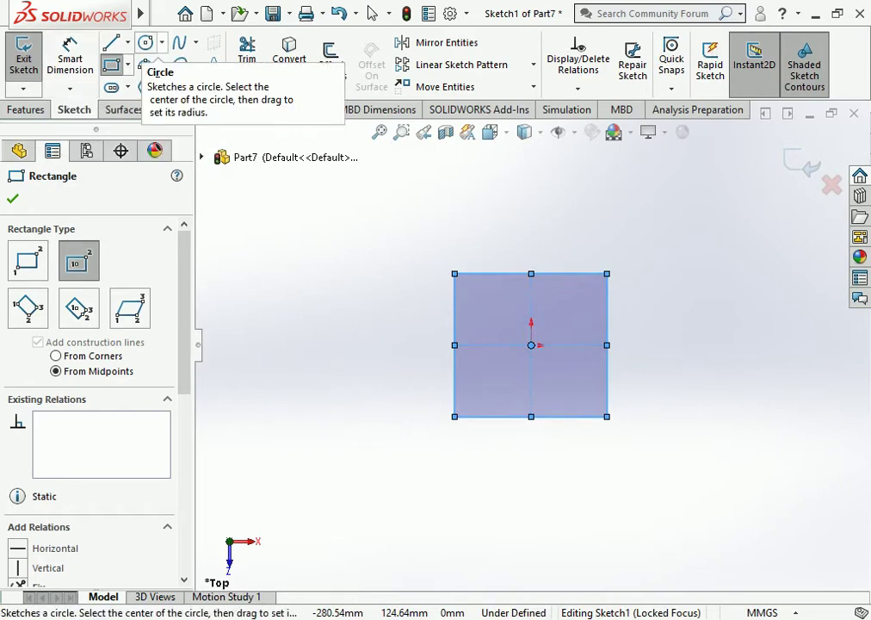
Step: Add a circle centred on the origin inside the rectangle
click(146, 42)
click(531, 345)
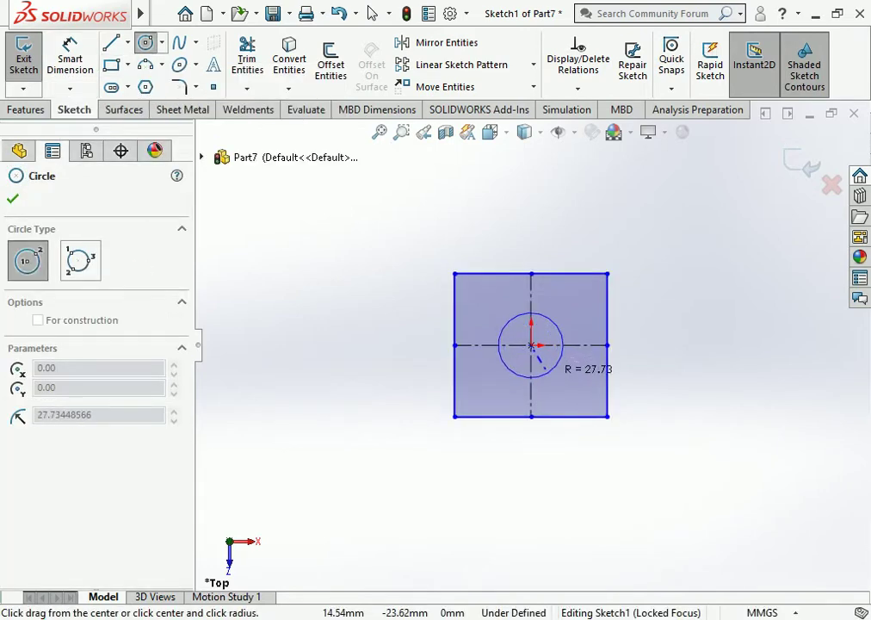
click(547, 371)
key(Escape)
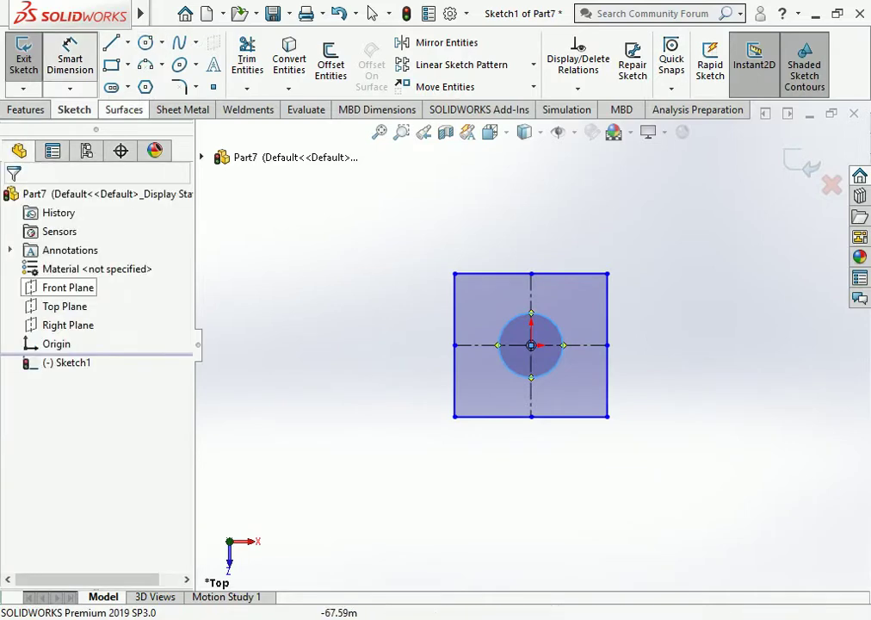
click(69, 53)
Step: Dimension the square's height and width to 120 mm each
click(453, 370)
click(389, 345)
click(385, 332)
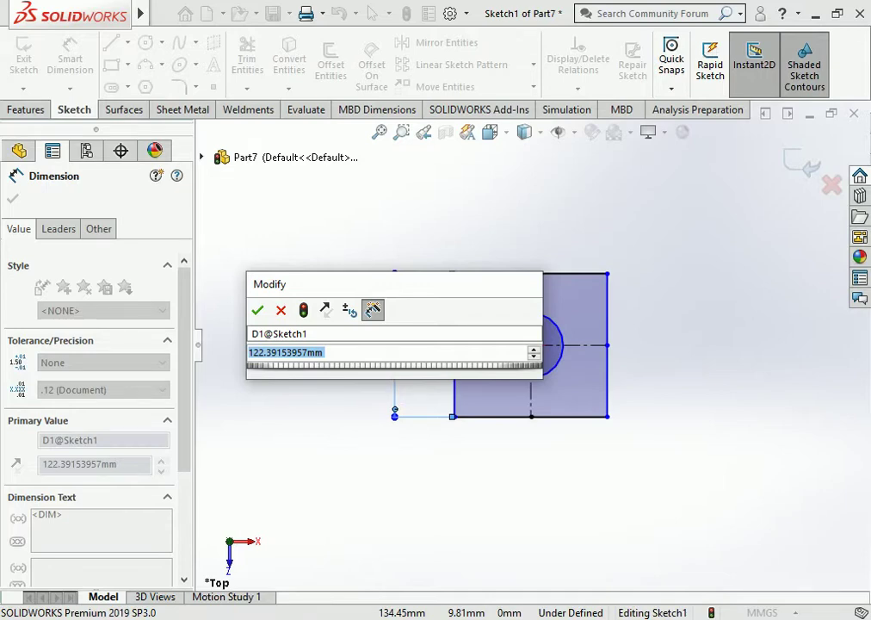
text(120)
key(Return)
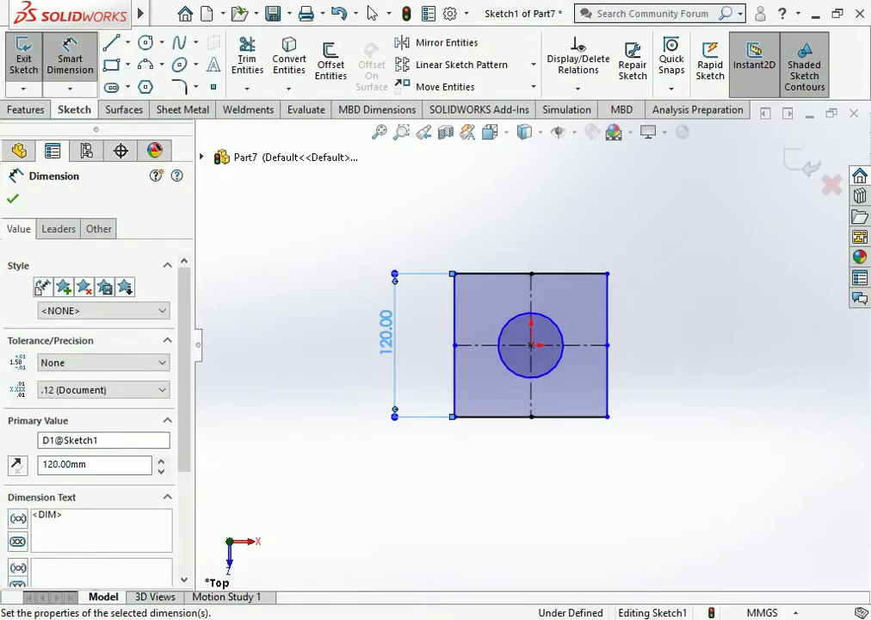
key(Escape)
click(552, 417)
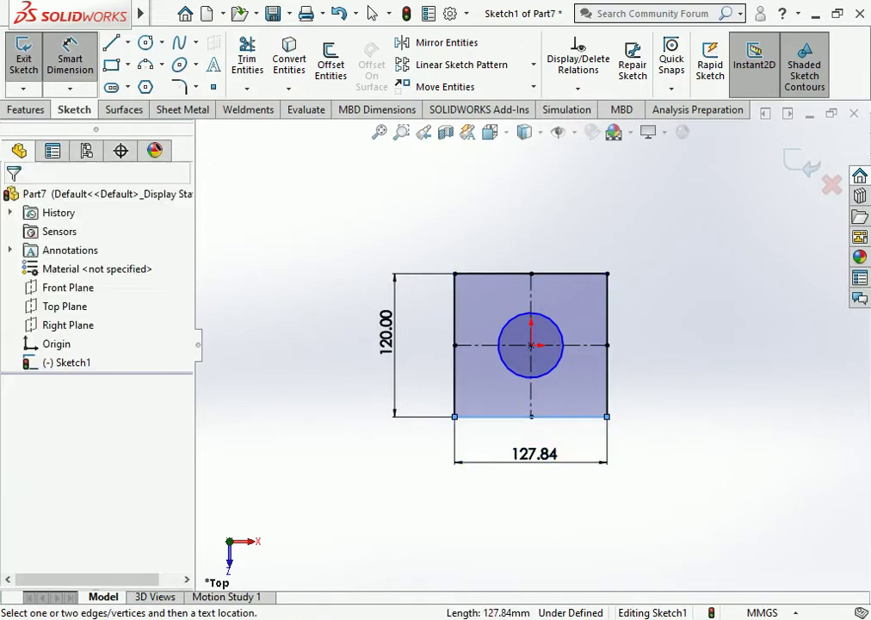
click(534, 462)
text(120)
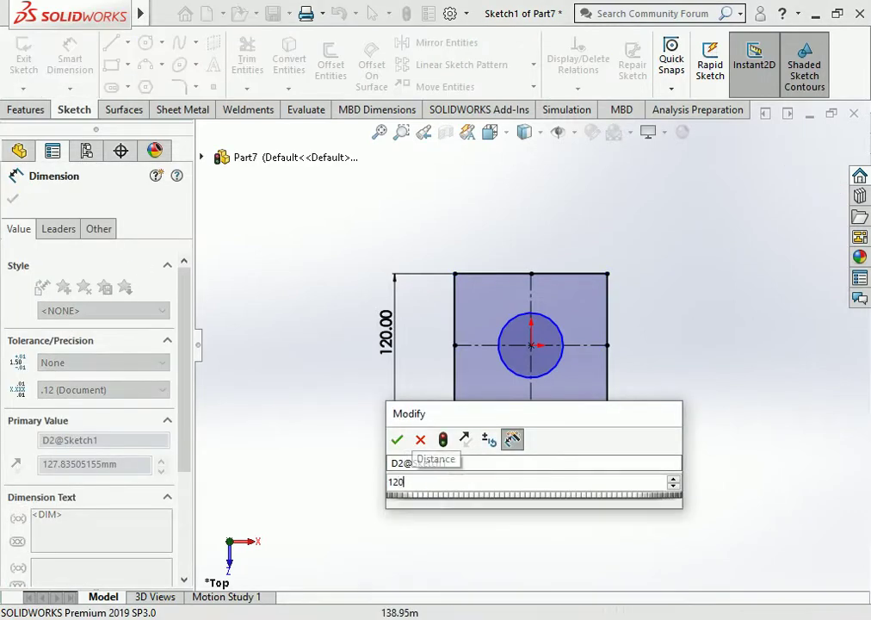
key(Return)
key(Escape)
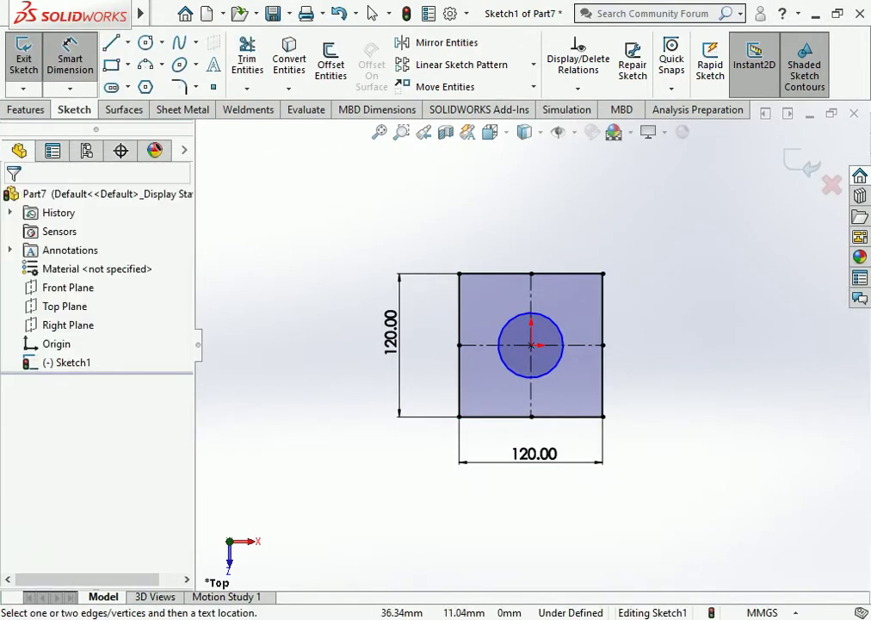
Step: Give the central circle a 45 mm diameter
click(558, 331)
click(635, 274)
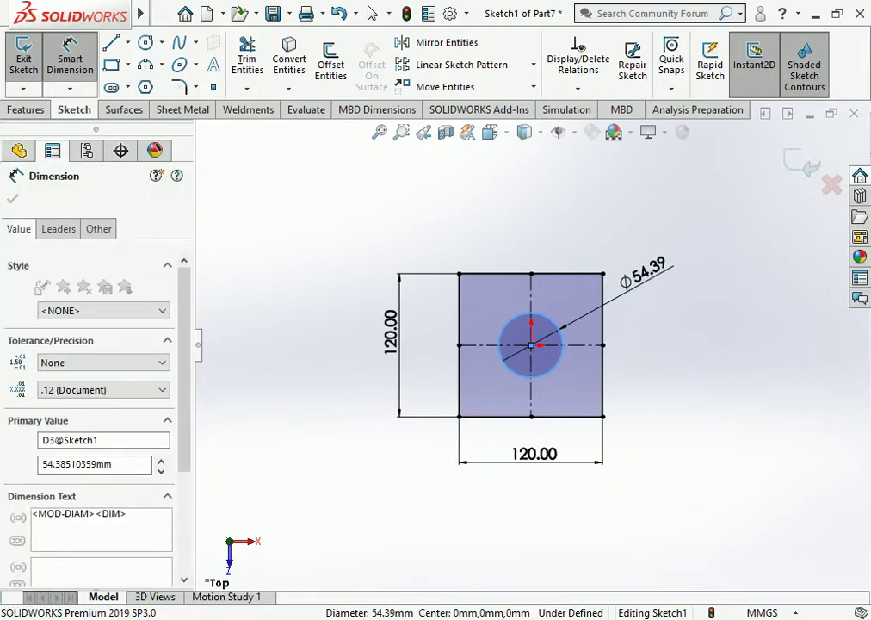
text(45)
key(Return)
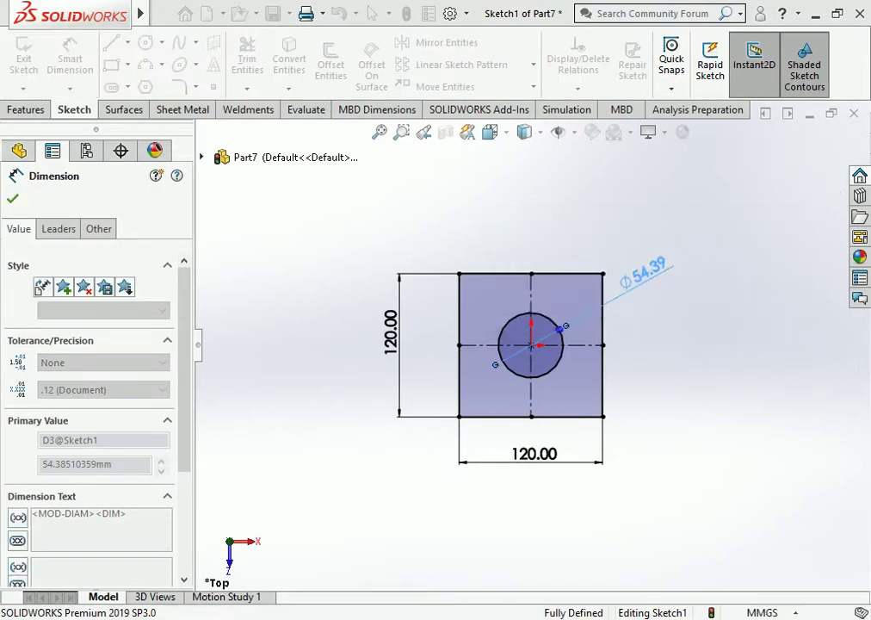
key(Escape)
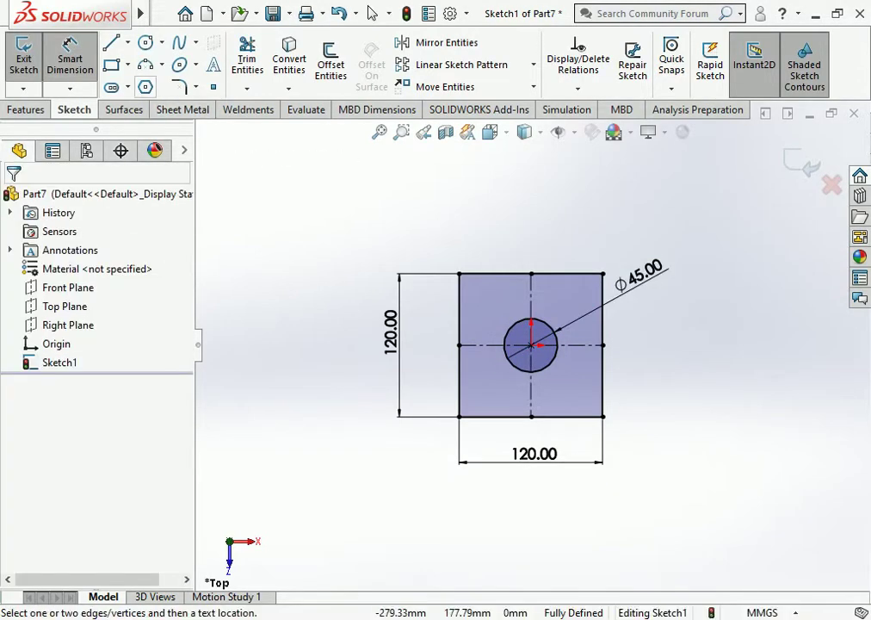
key(Escape)
key(r)
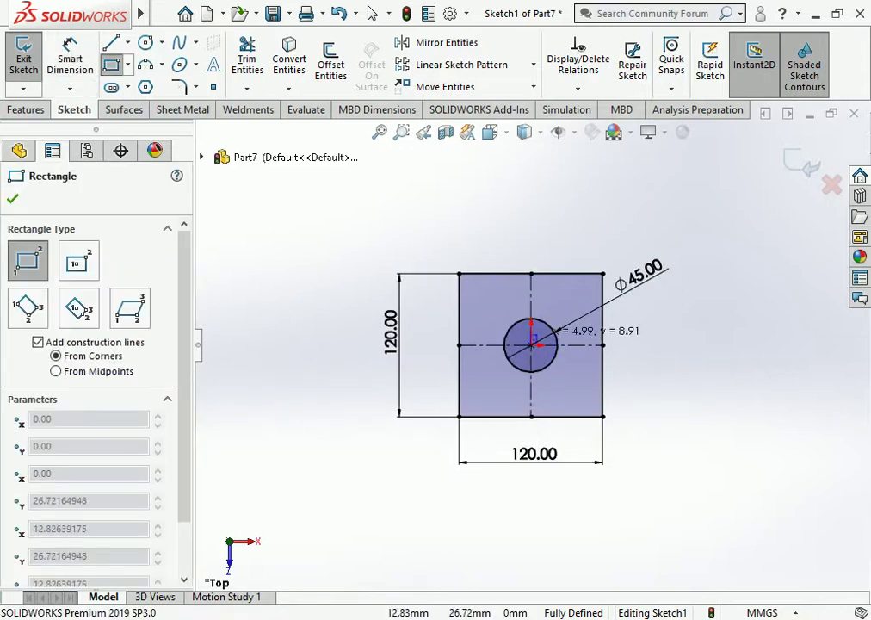
Step: Draw a construction centre rectangle at the origin inside the square
click(78, 260)
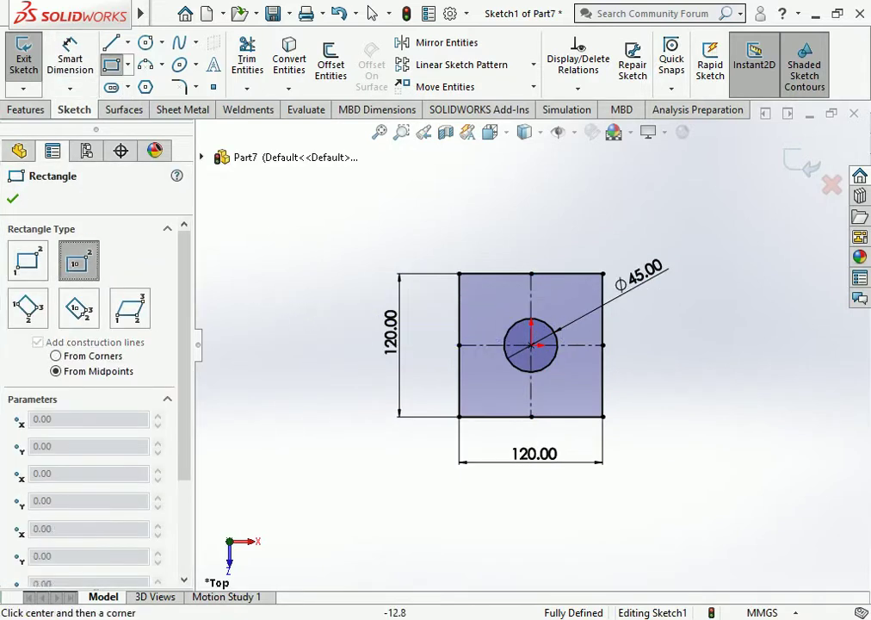
click(532, 345)
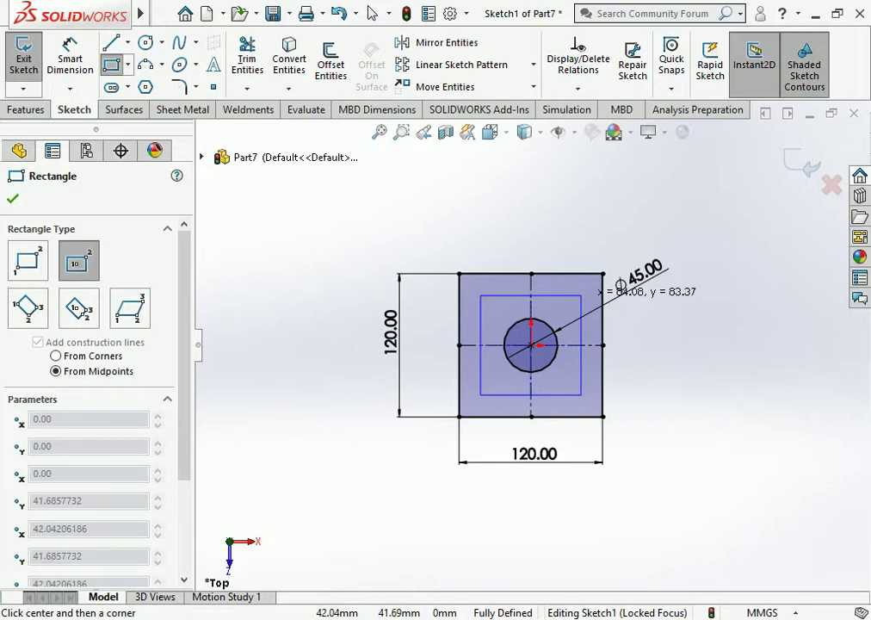
click(582, 296)
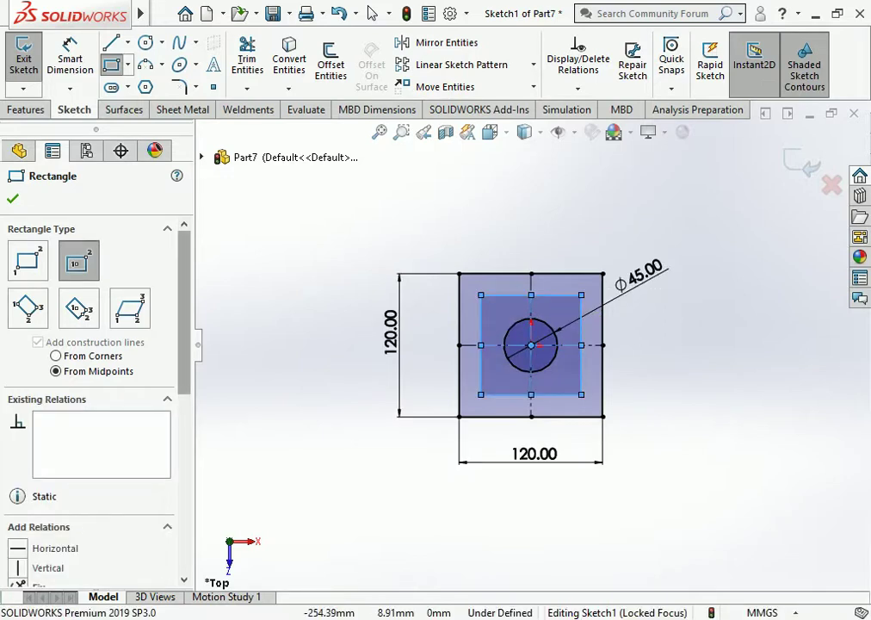
scroll(95, 388, down, 3)
click(38, 473)
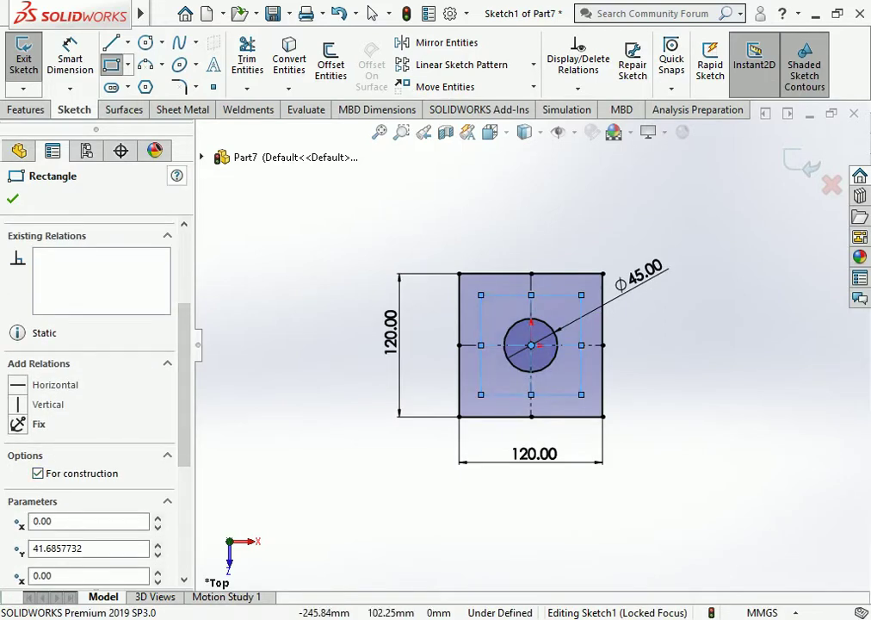
Step: Set the construction square's height to 85 mm
click(70, 58)
click(480, 371)
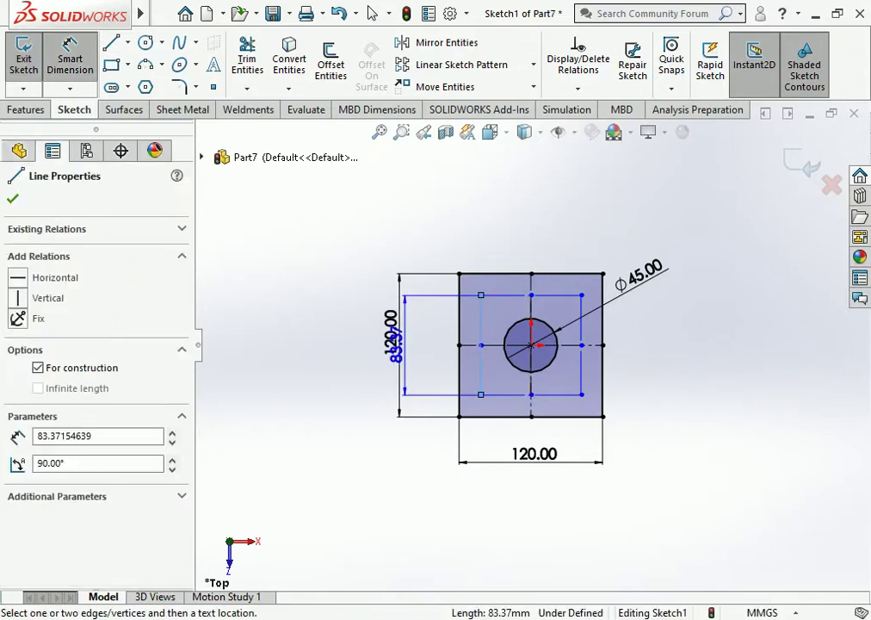
click(420, 334)
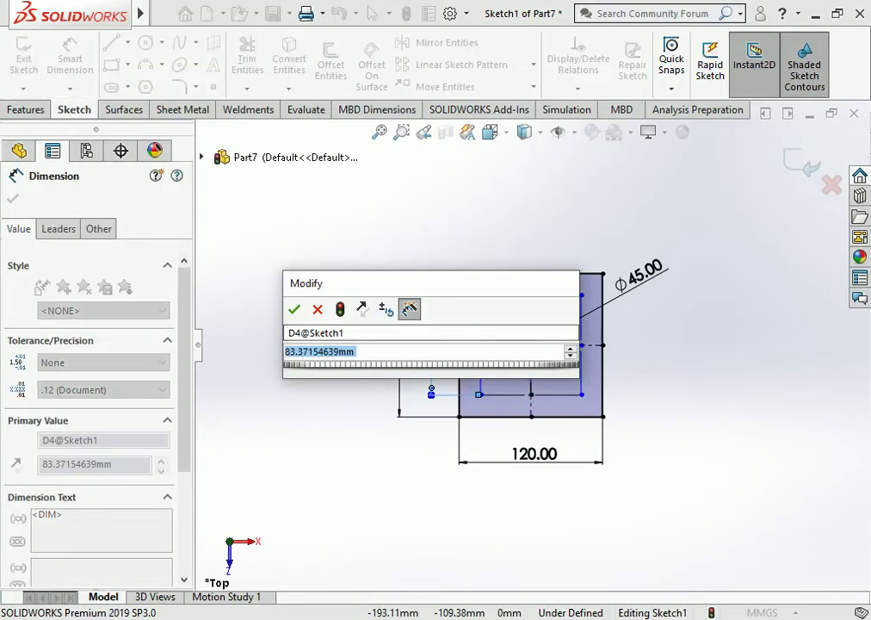
text(85)
key(Return)
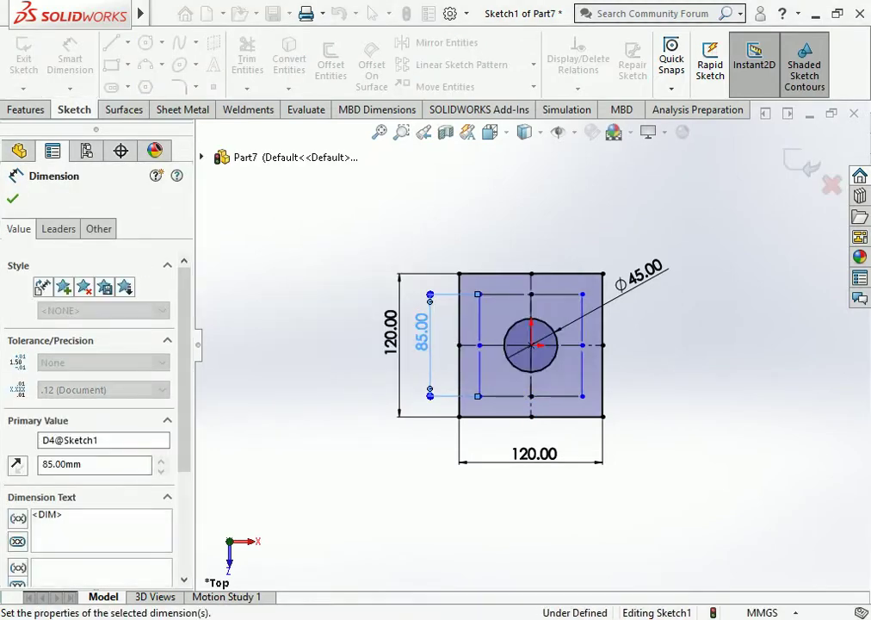
Step: Move the 120 mm width dimension lower and set the construction square's width to 85 mm
click(701, 427)
drag(549, 451, 549, 482)
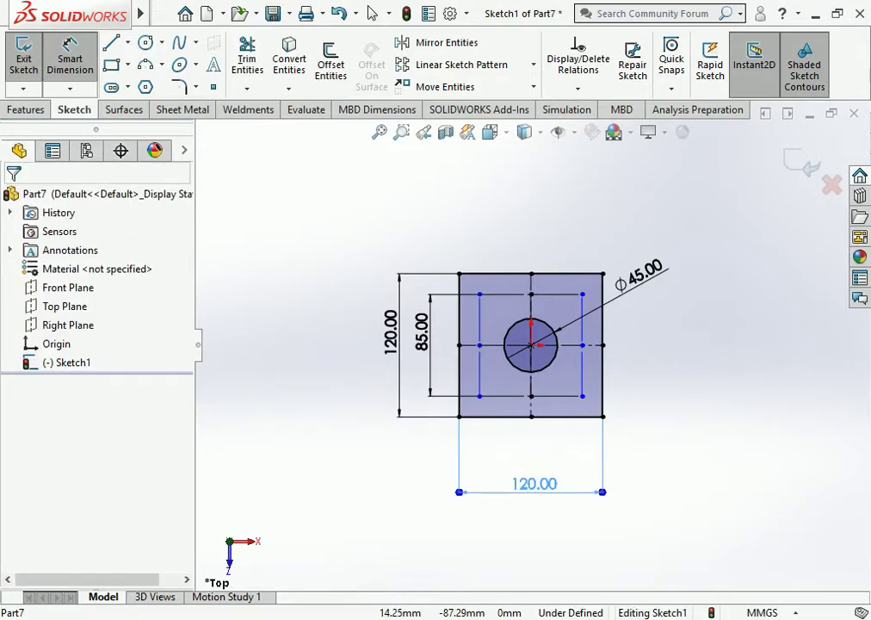
click(534, 396)
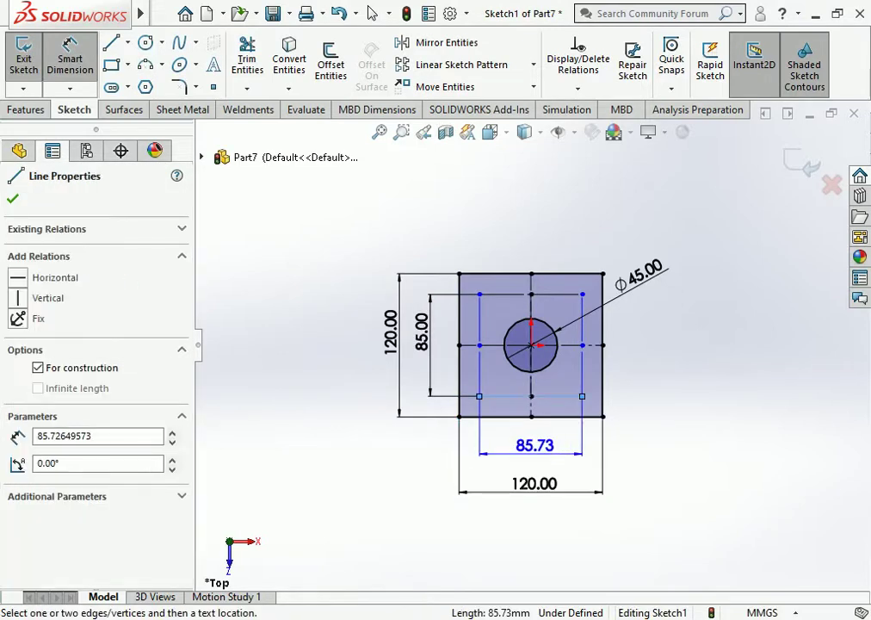
click(534, 445)
text(85)
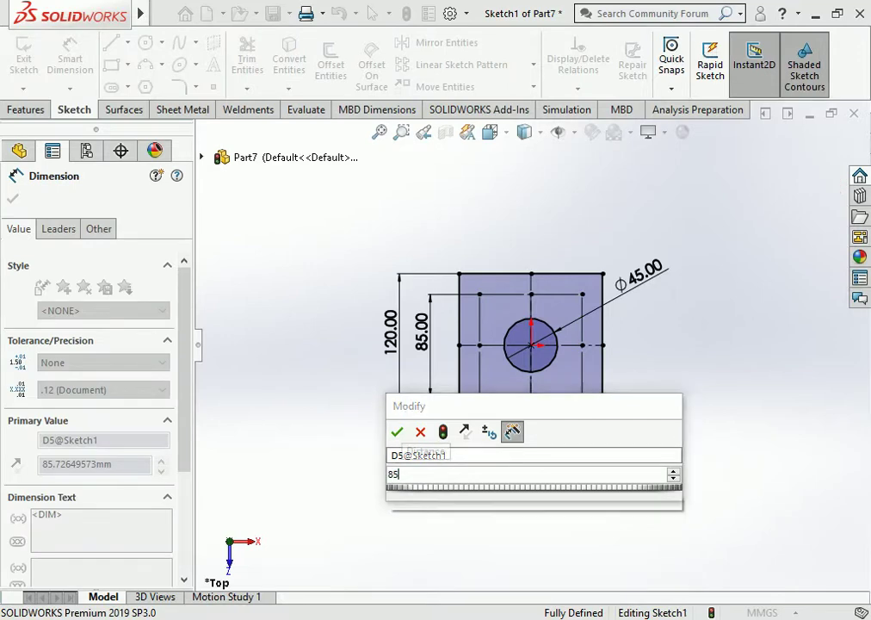
key(Return)
key(Escape)
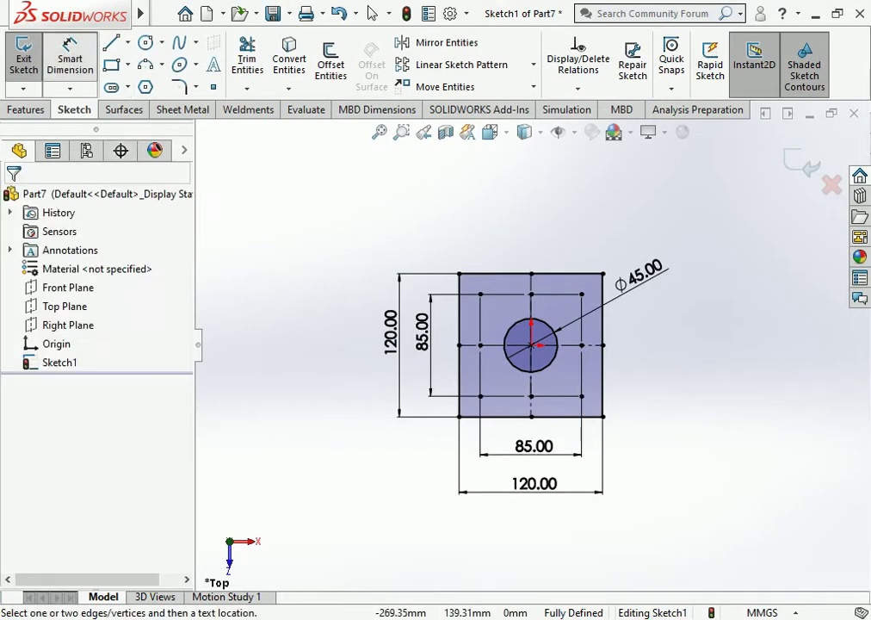
click(372, 13)
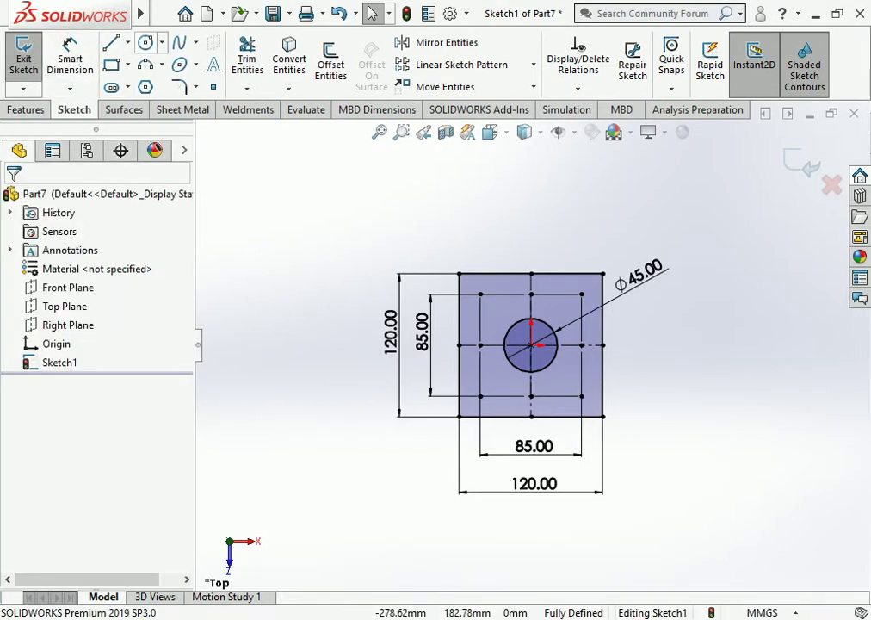
Step: Draw circles at the four corners of the 85 mm construction square
click(146, 42)
scroll(529, 414, down, 2)
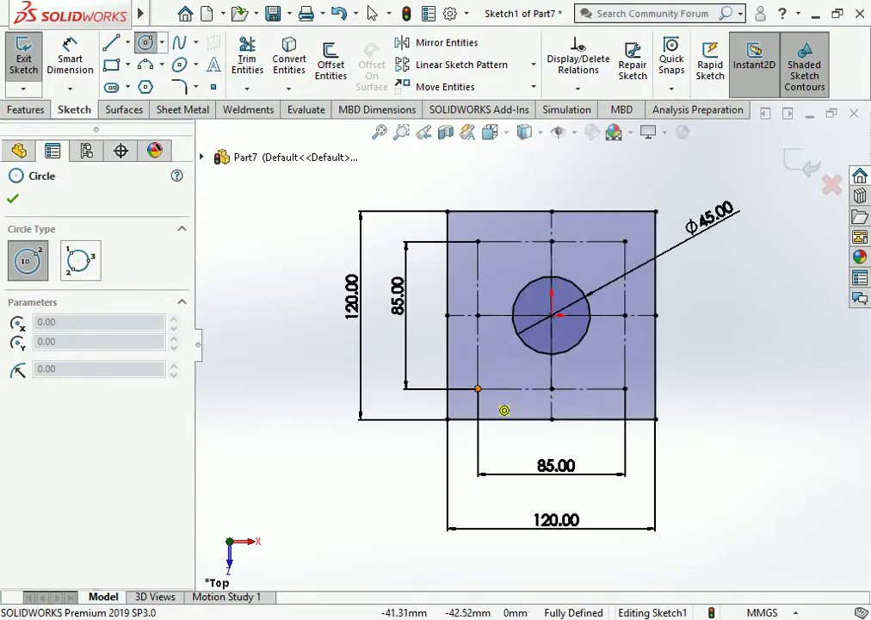
click(478, 388)
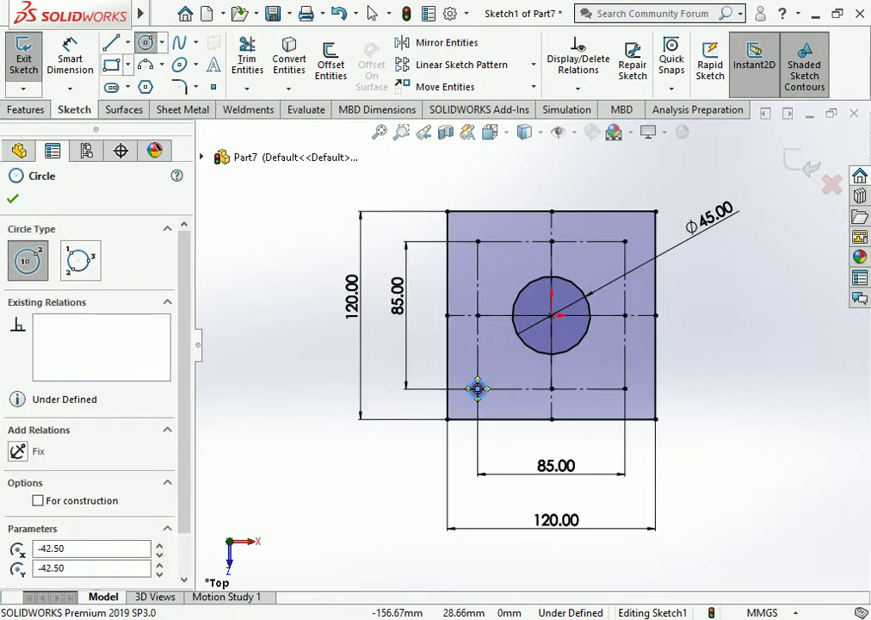
click(624, 388)
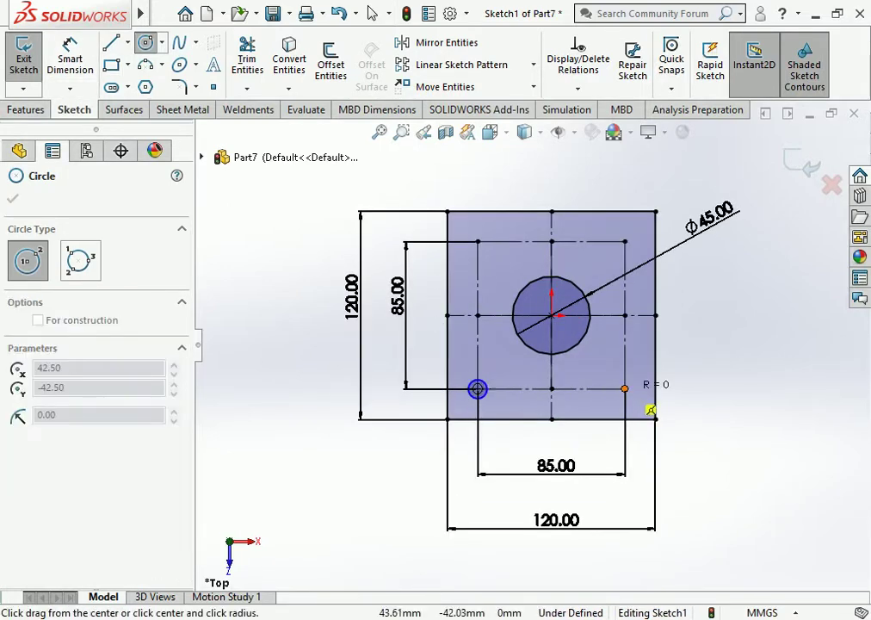
click(626, 388)
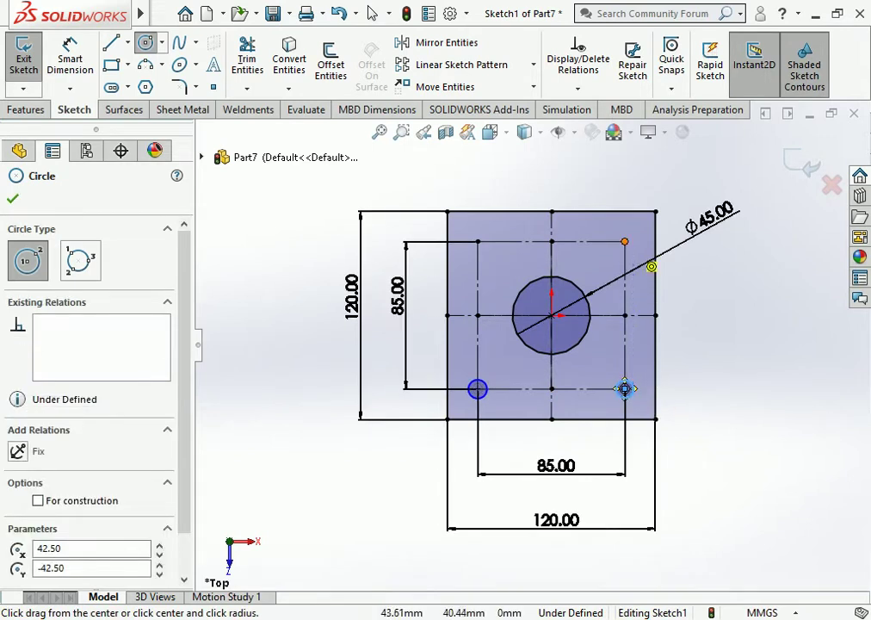
click(624, 241)
click(633, 242)
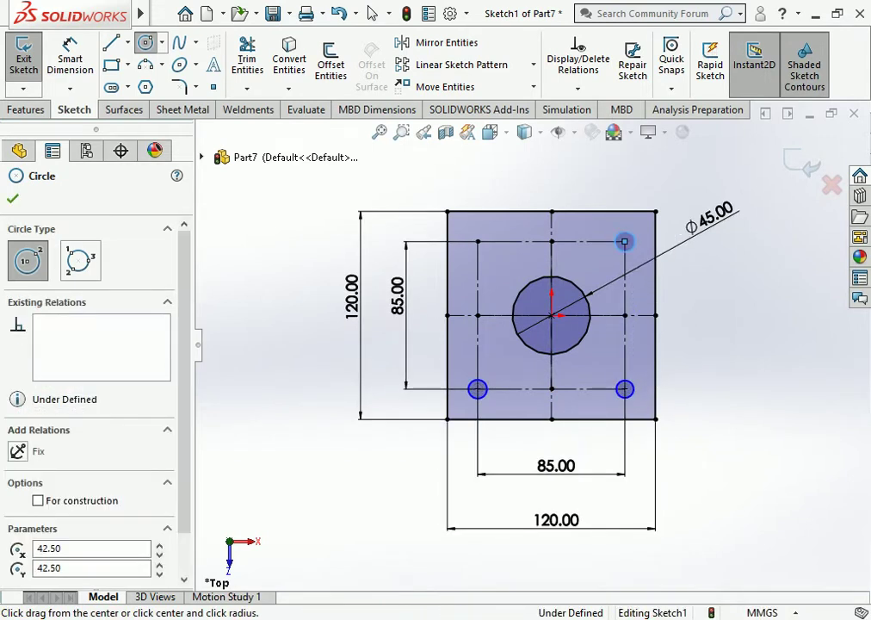
click(478, 241)
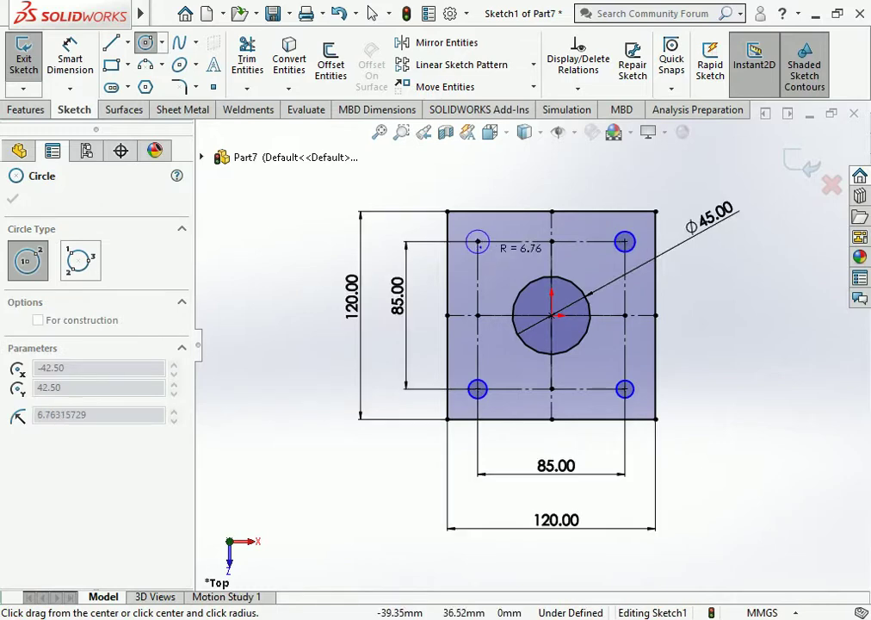
click(487, 242)
key(Escape)
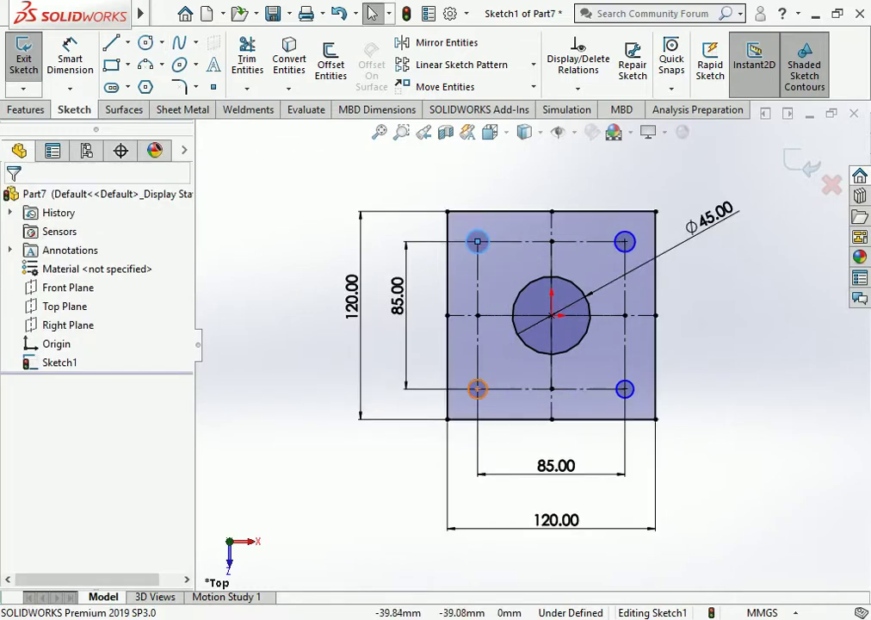
Step: Make the four corner circles equal in size
ctrl+click(478, 389)
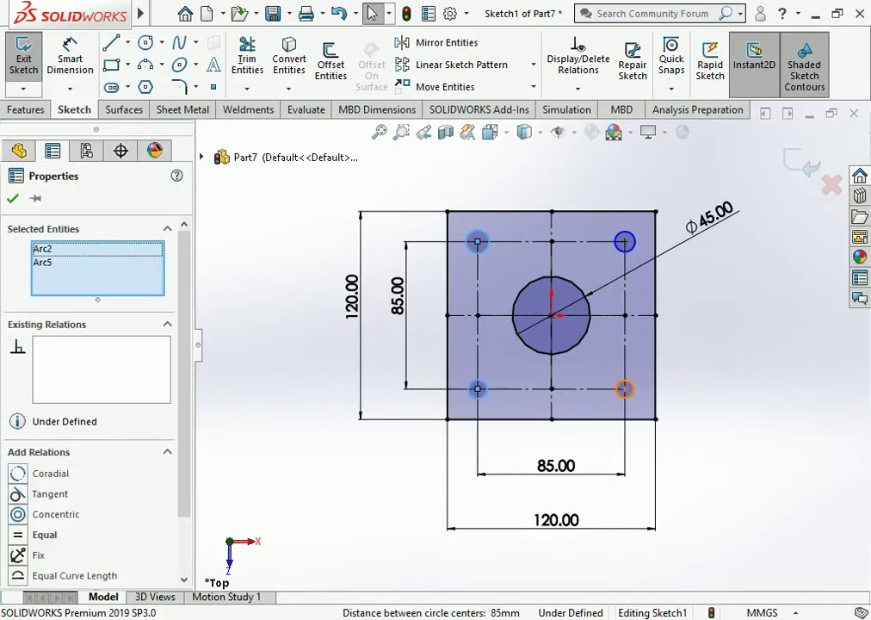
ctrl+click(624, 389)
ctrl+click(625, 242)
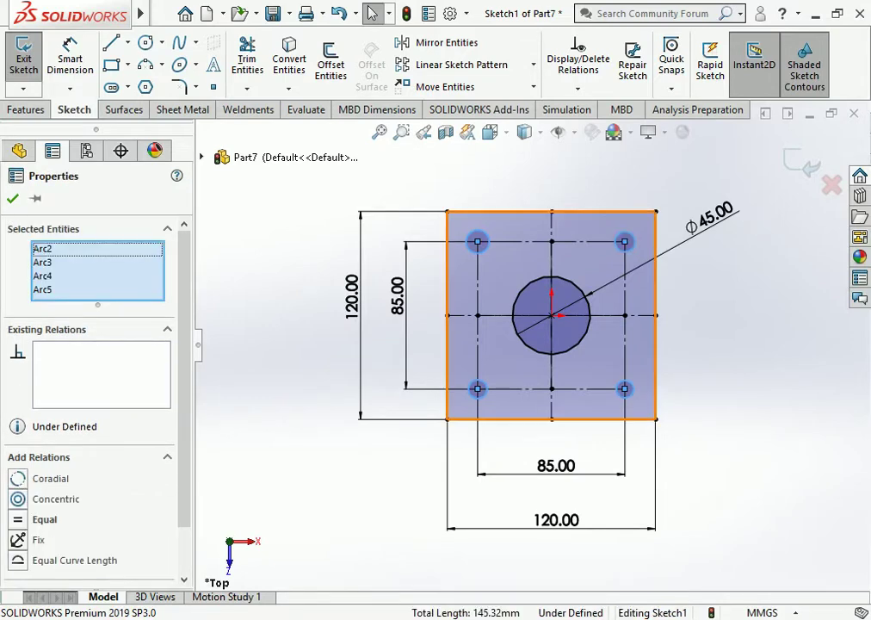
scroll(94, 388, down, 2)
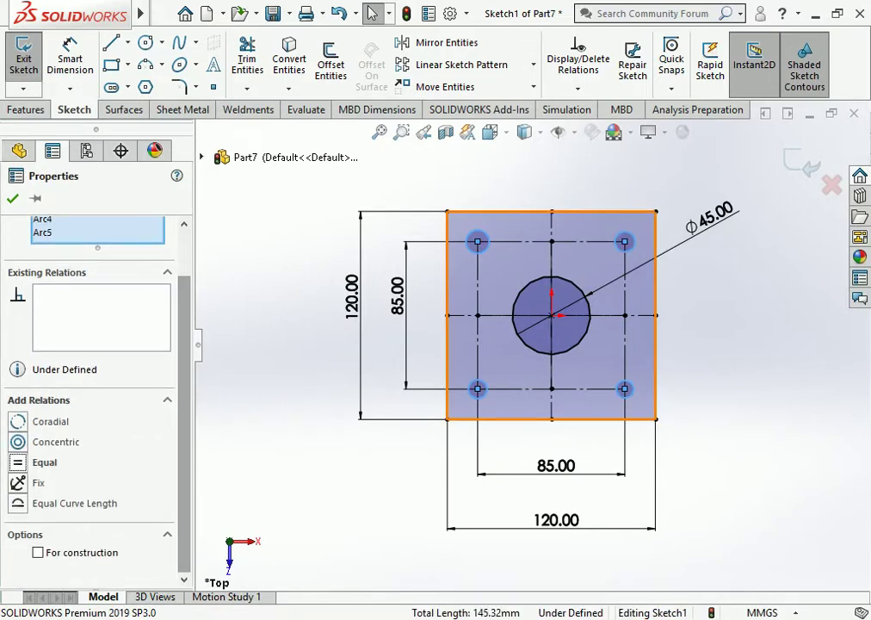
key(Escape)
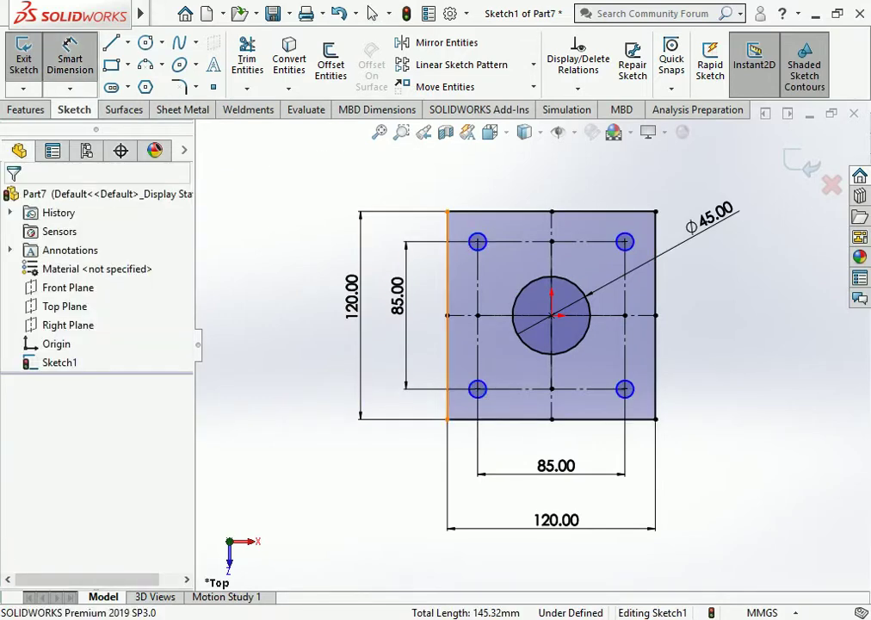
Step: Dimension the lower-left hole to a 10 mm diameter
click(478, 389)
click(412, 448)
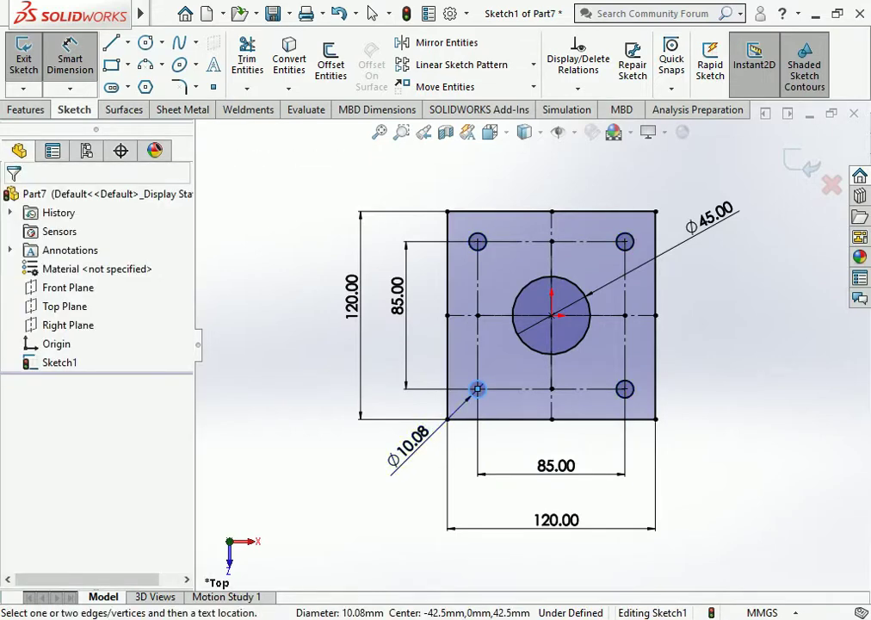
text(10)
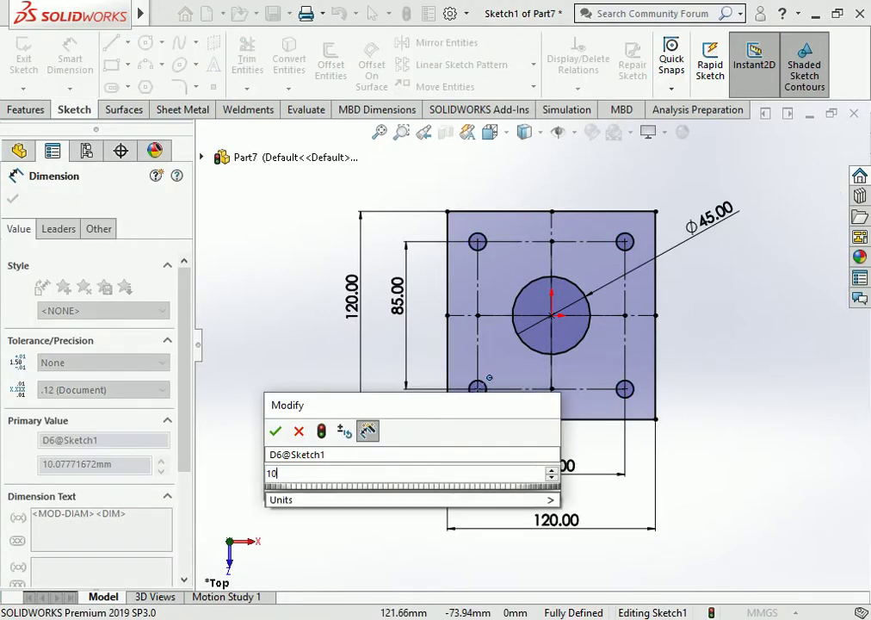
key(Return)
Step: Extrude the sketch 15 mm blind into the plate, discarding an initial 12 mm attempt
key(Escape)
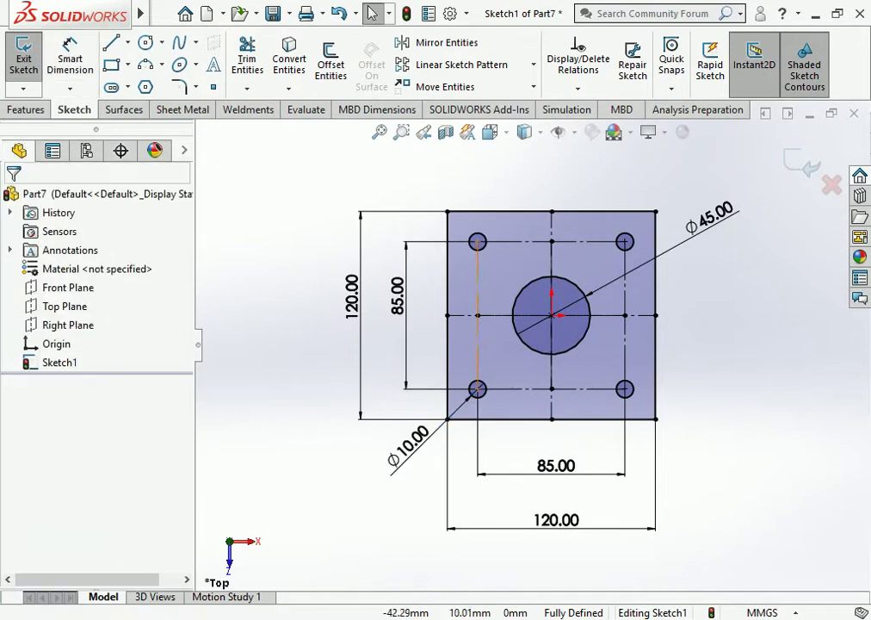
click(26, 109)
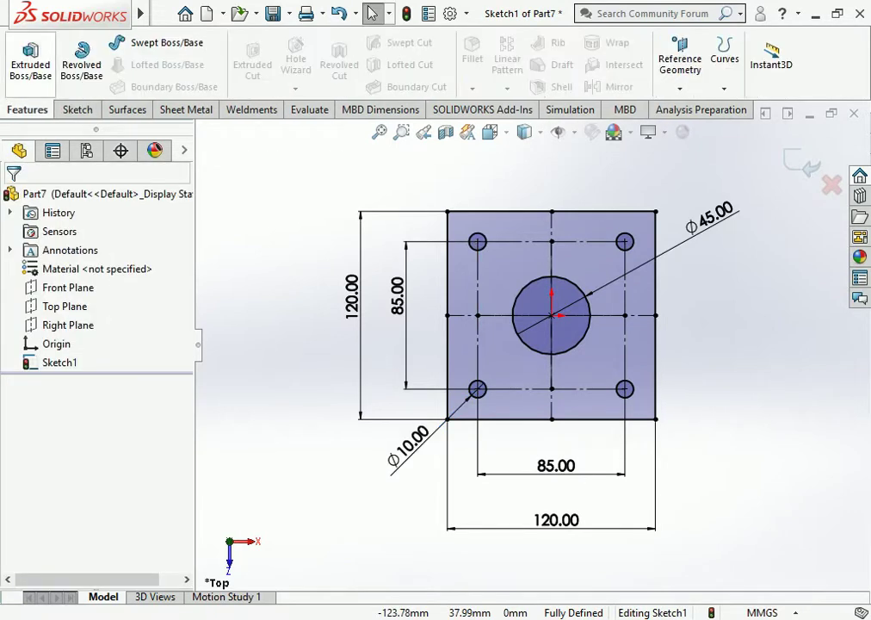
click(30, 53)
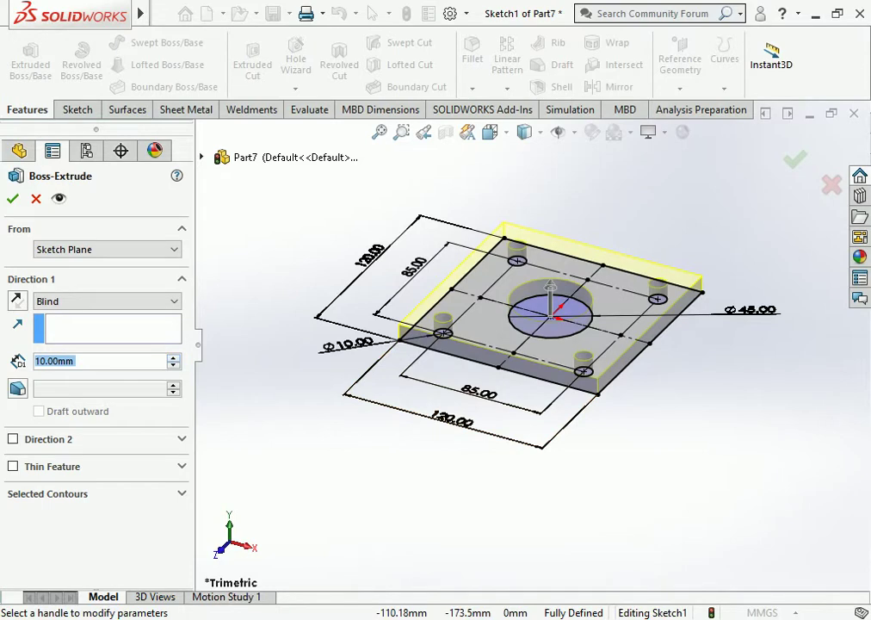
text(12)
key(Return)
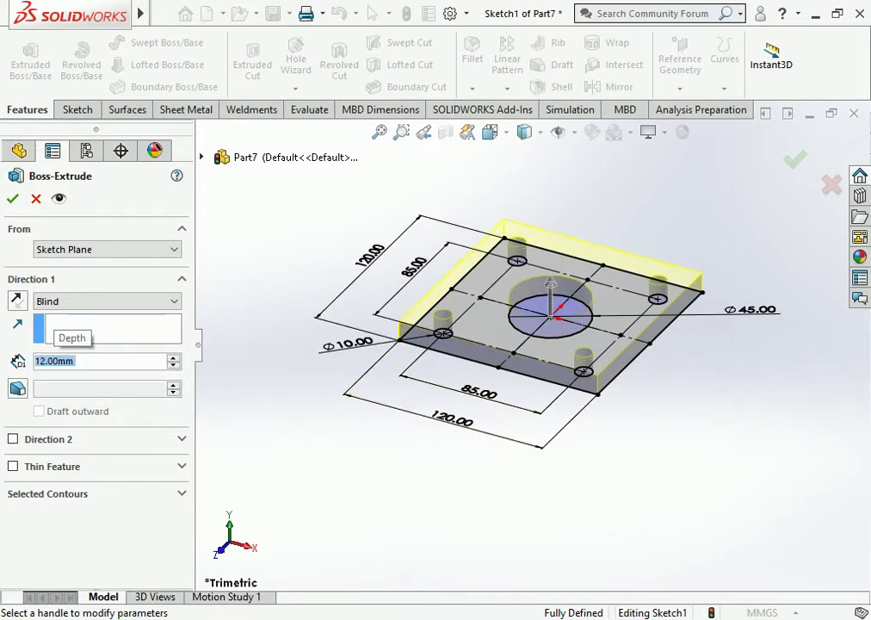
key(Escape)
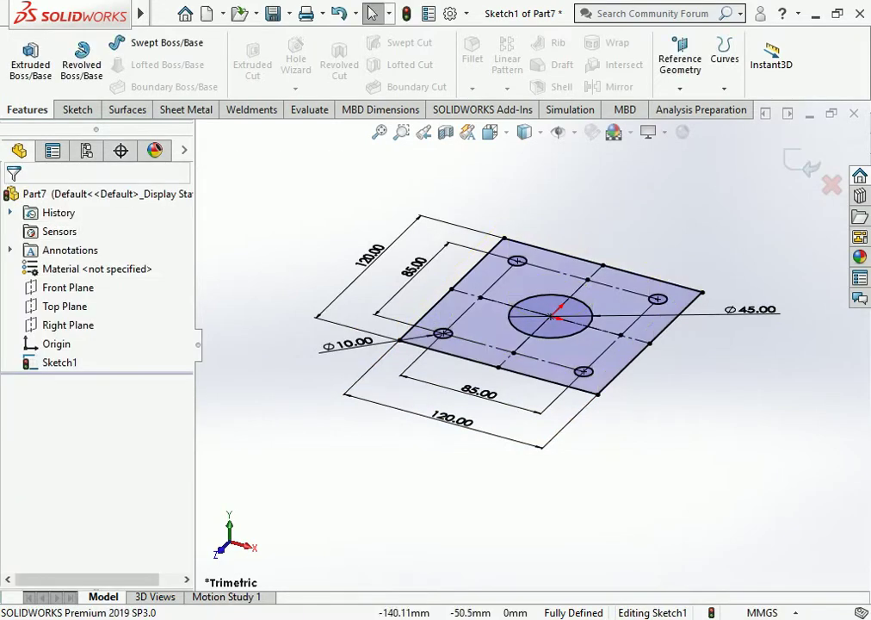
click(30, 53)
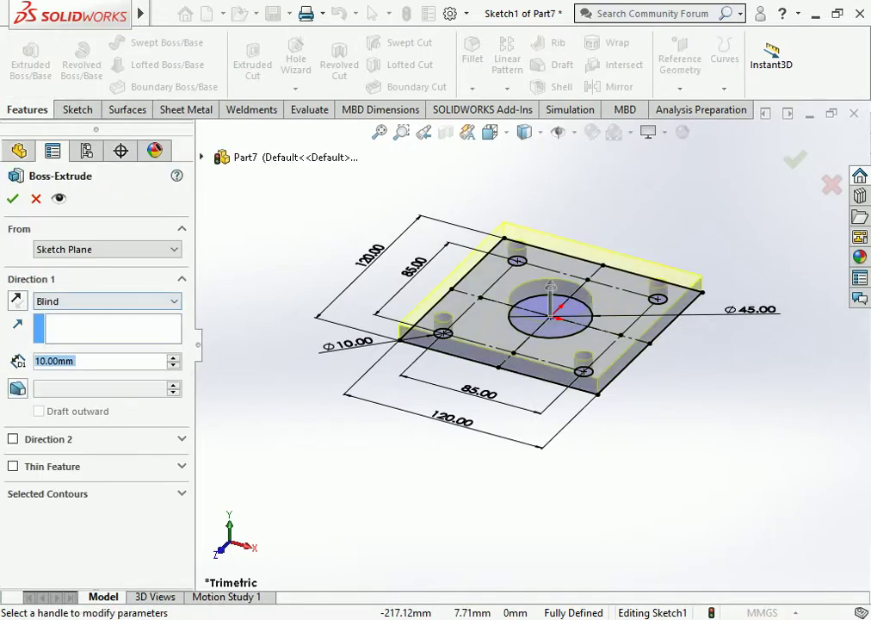
text(15)
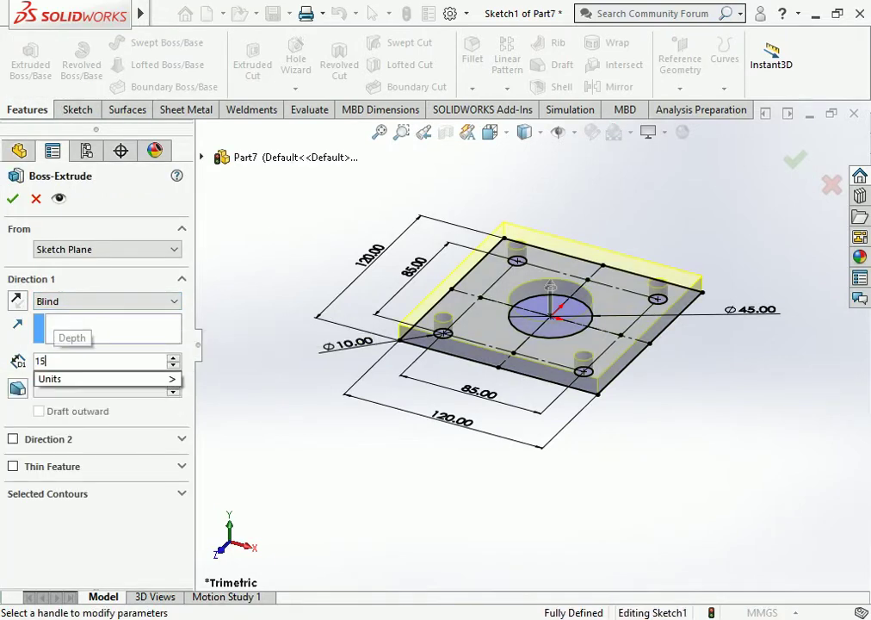
key(Return)
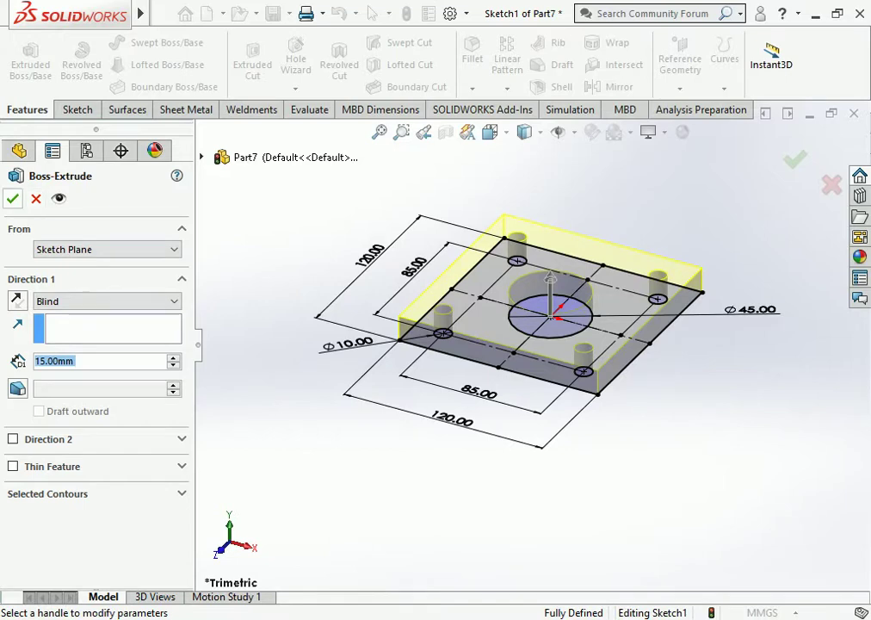
key(Return)
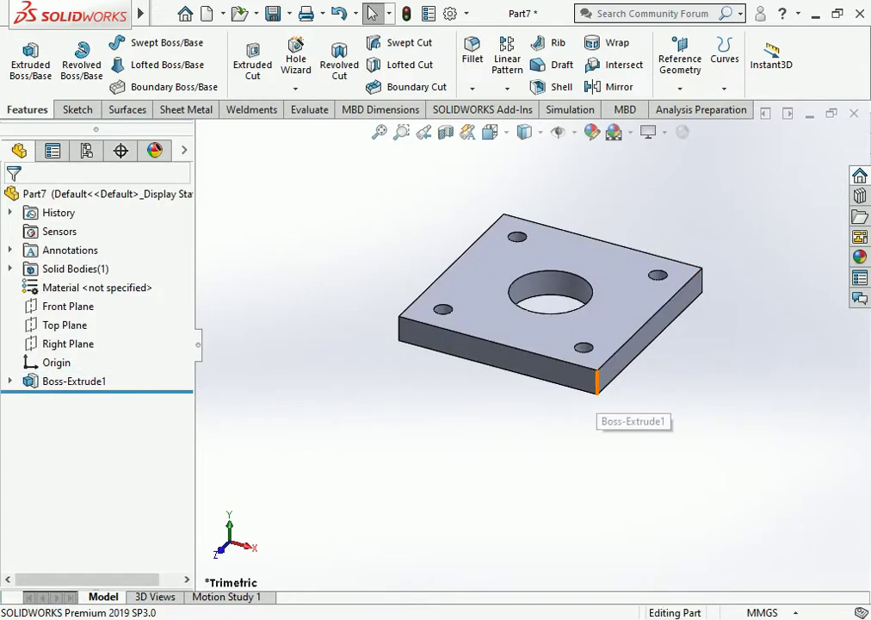
Step: Fillet the plate's four vertical corner edges with a 10 mm radius
click(597, 382)
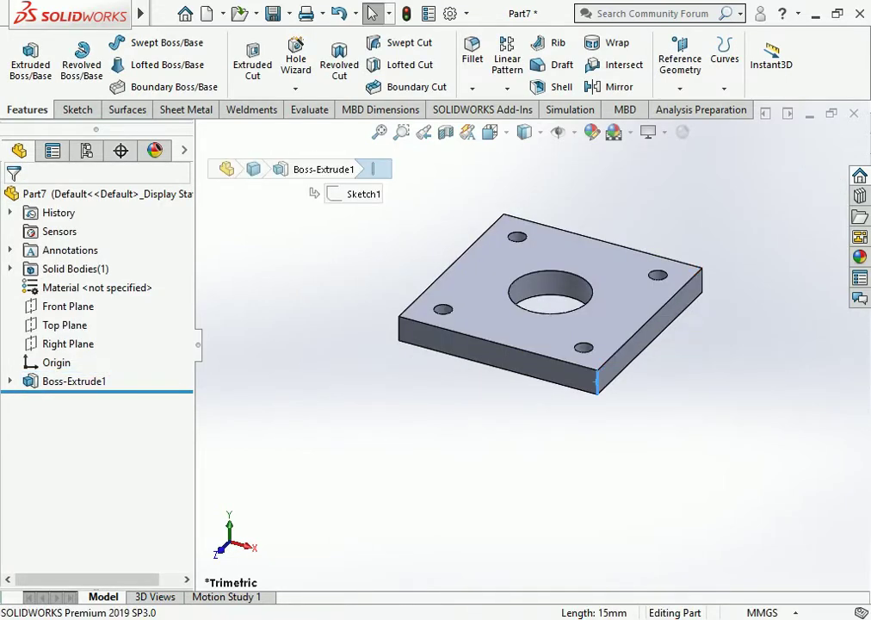
click(472, 52)
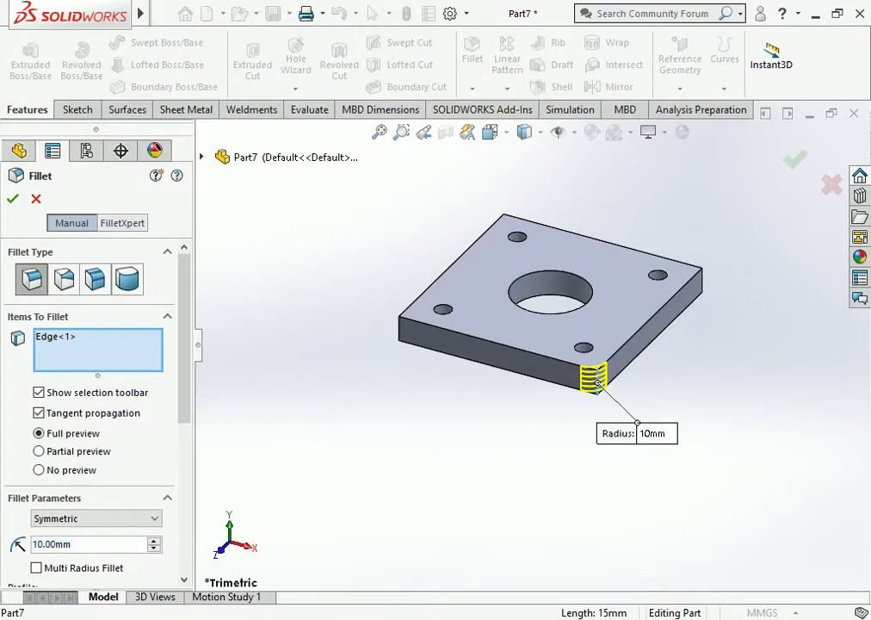
click(402, 330)
click(699, 283)
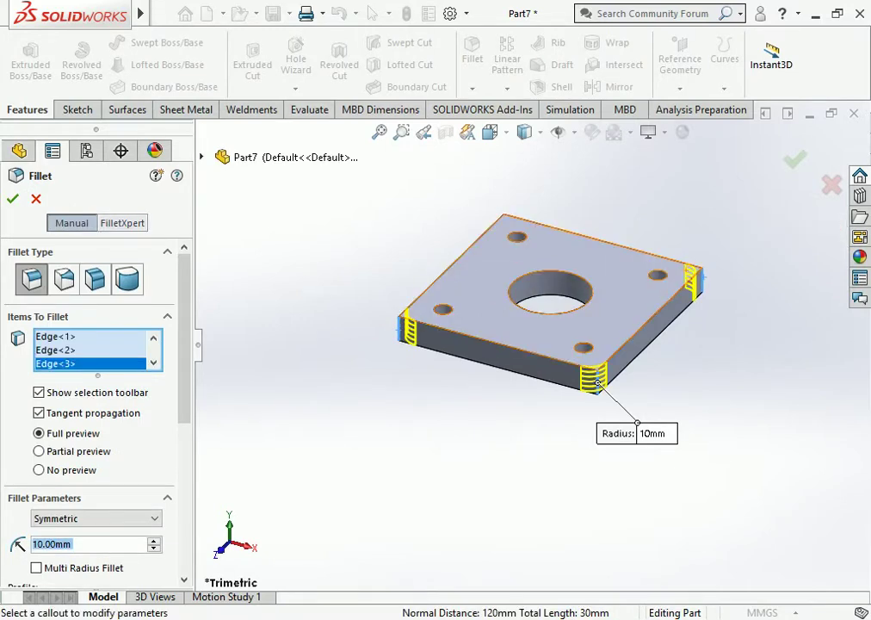
click(510, 222)
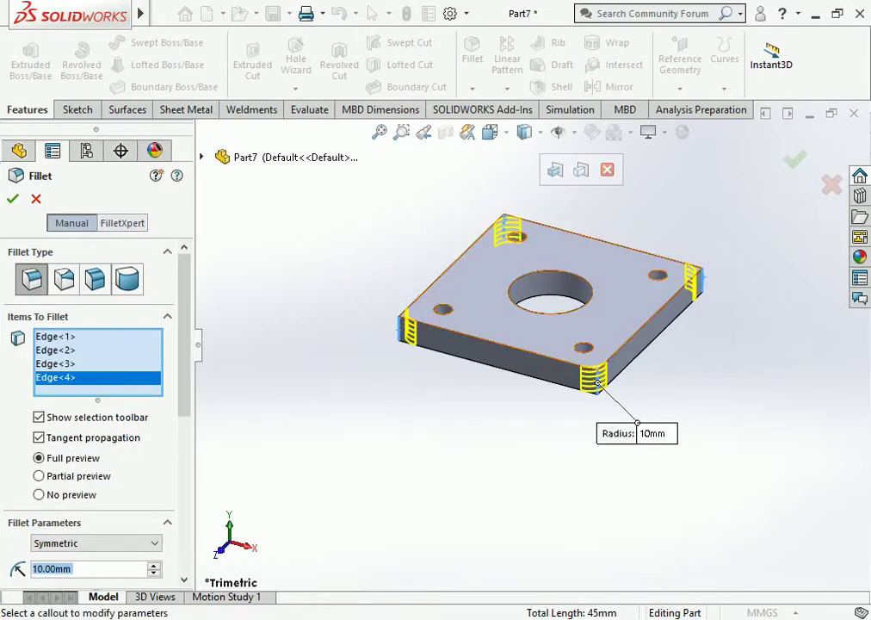
mouse_move(534, 259)
middle_down()
mouse_move(534, 344)
mouse_move(552, 336)
middle_up()
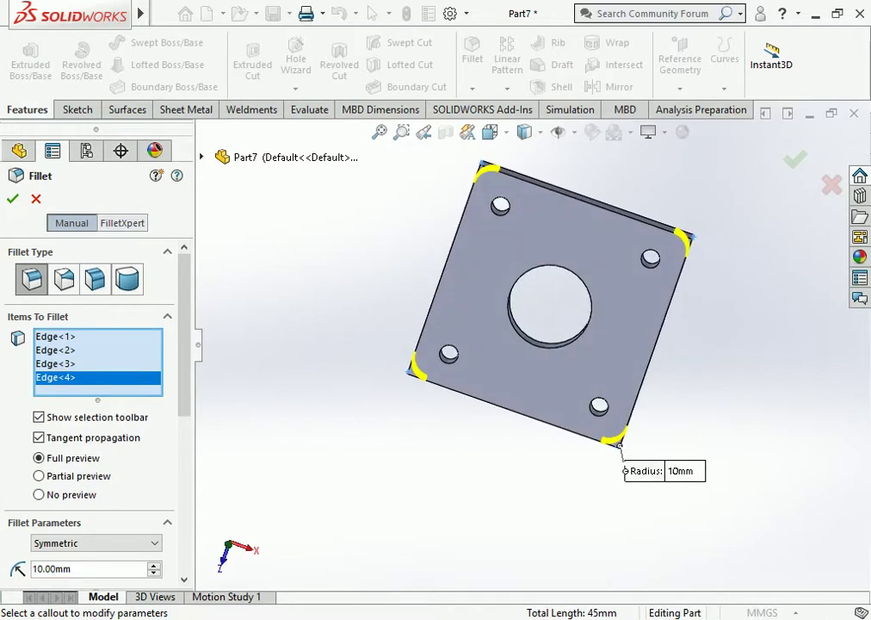
scroll(95, 387, down, 1)
scroll(95, 388, down, 3)
scroll(95, 388, up, 2)
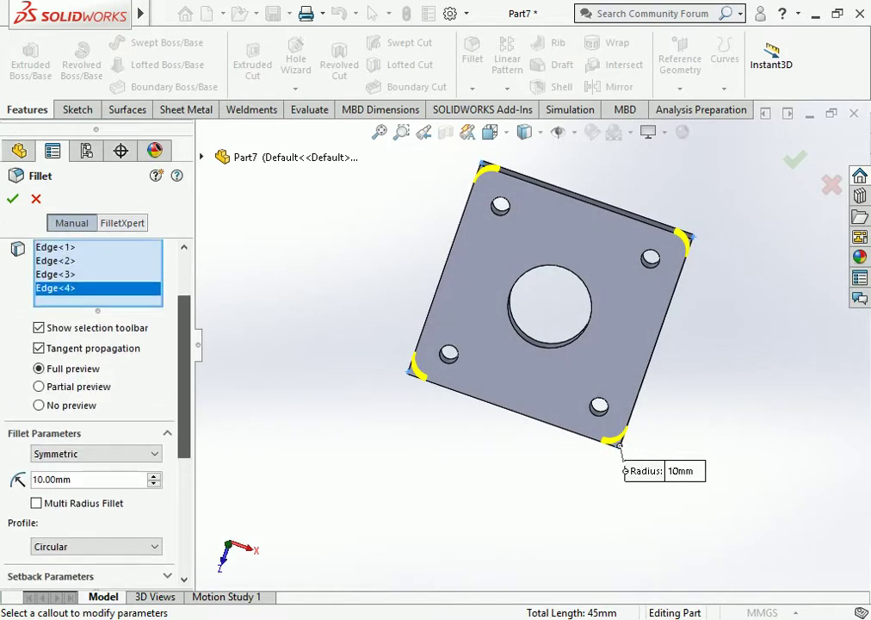
scroll(94, 362, up, 2)
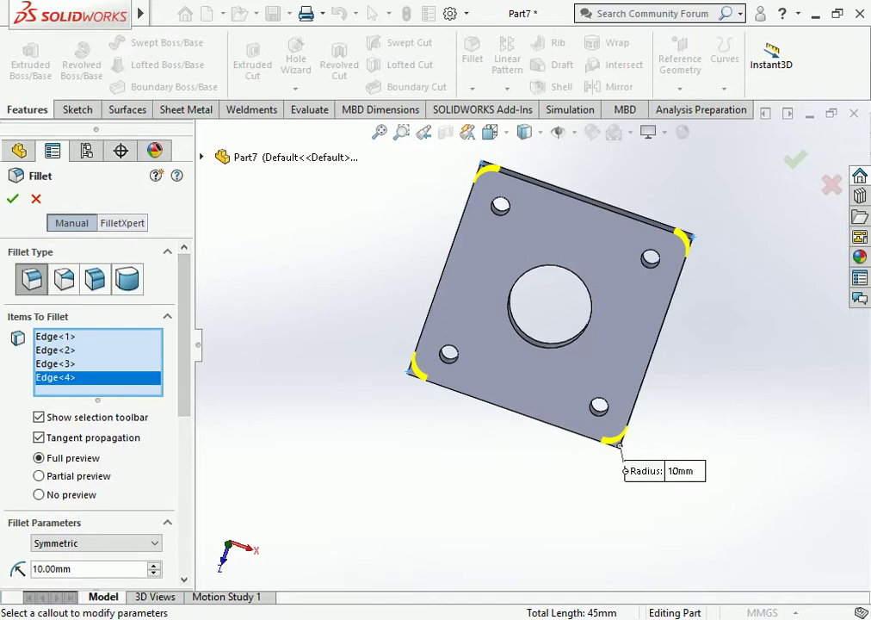
click(12, 198)
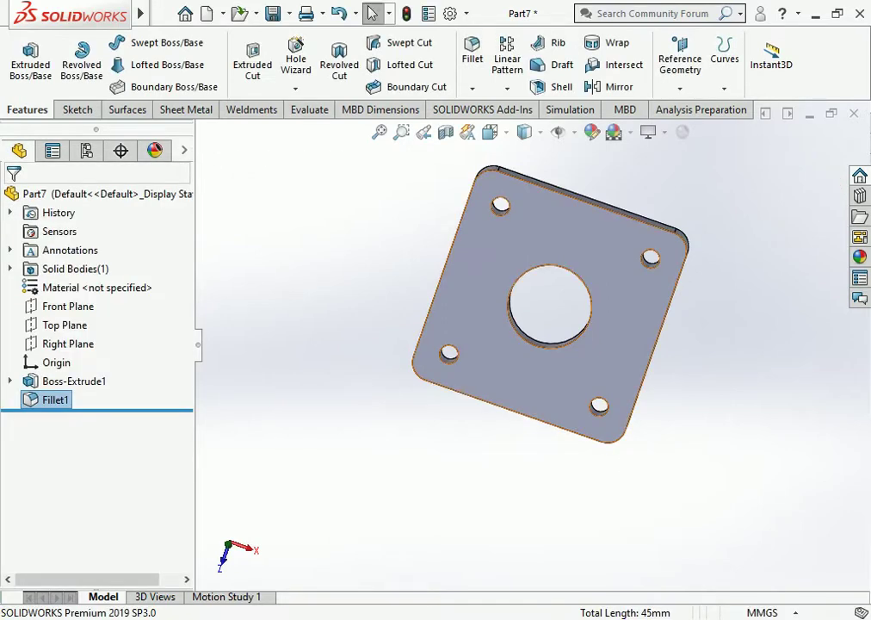
Step: Sketch on the plate's top face, viewed normal, and convert the central hole edge
click(603, 376)
click(662, 258)
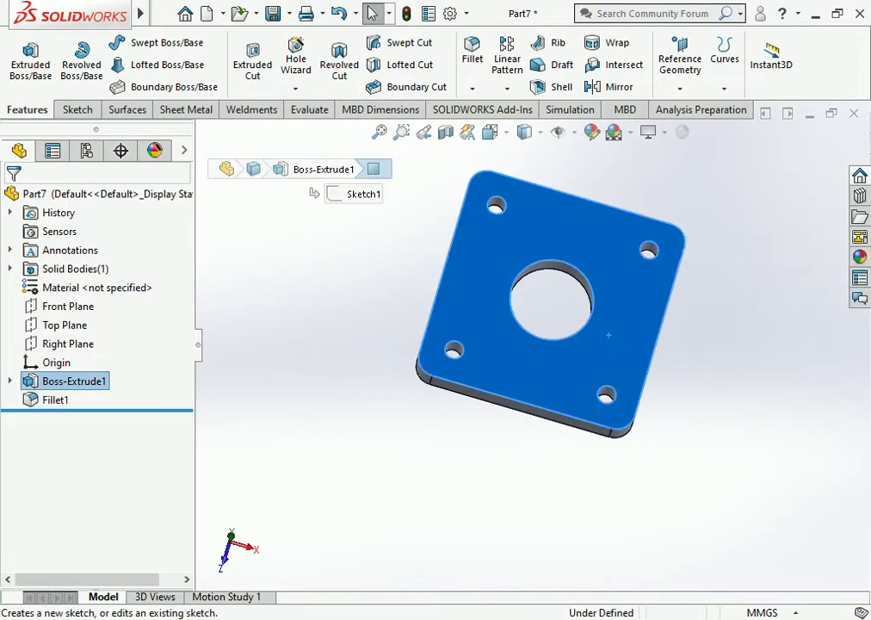
click(490, 132)
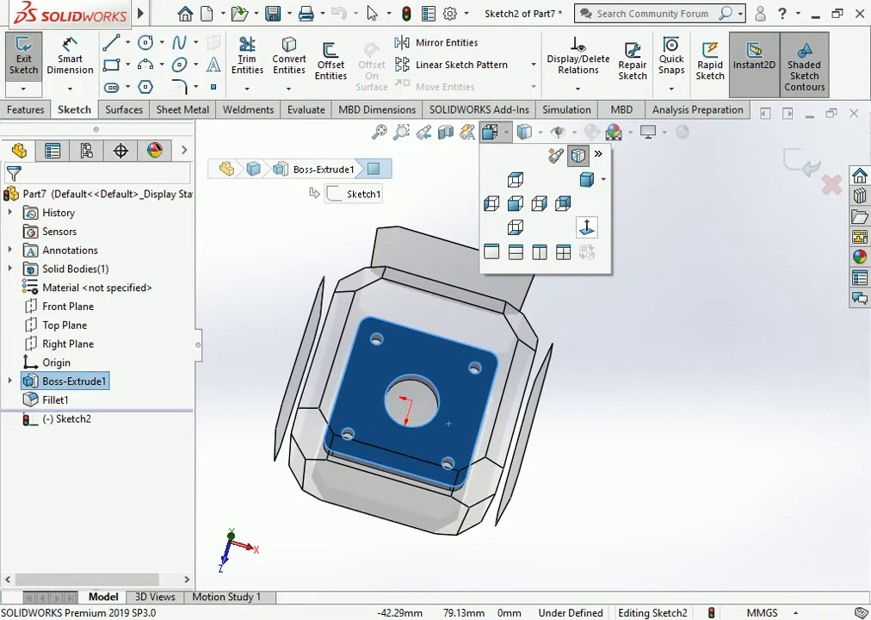
click(578, 151)
key(Escape)
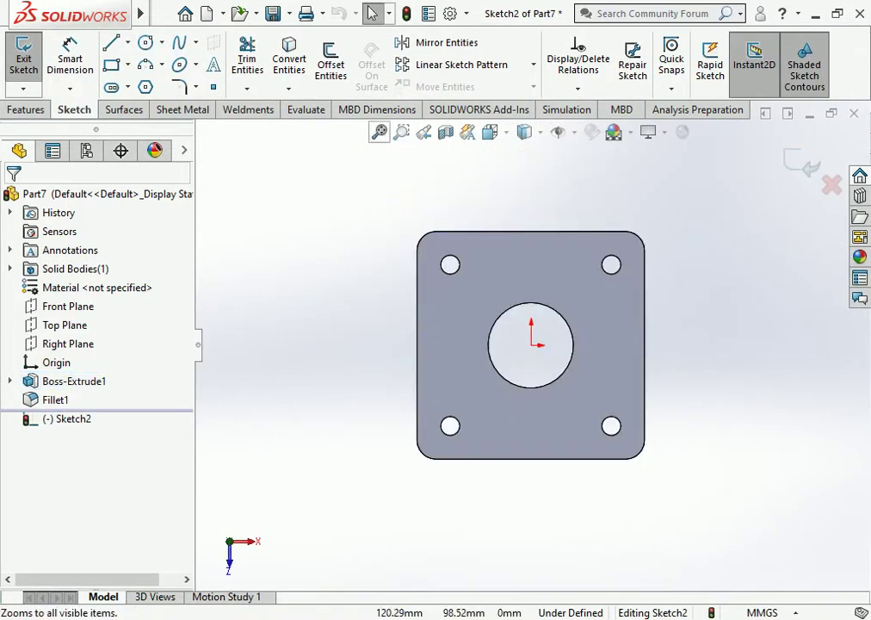
click(289, 60)
click(531, 304)
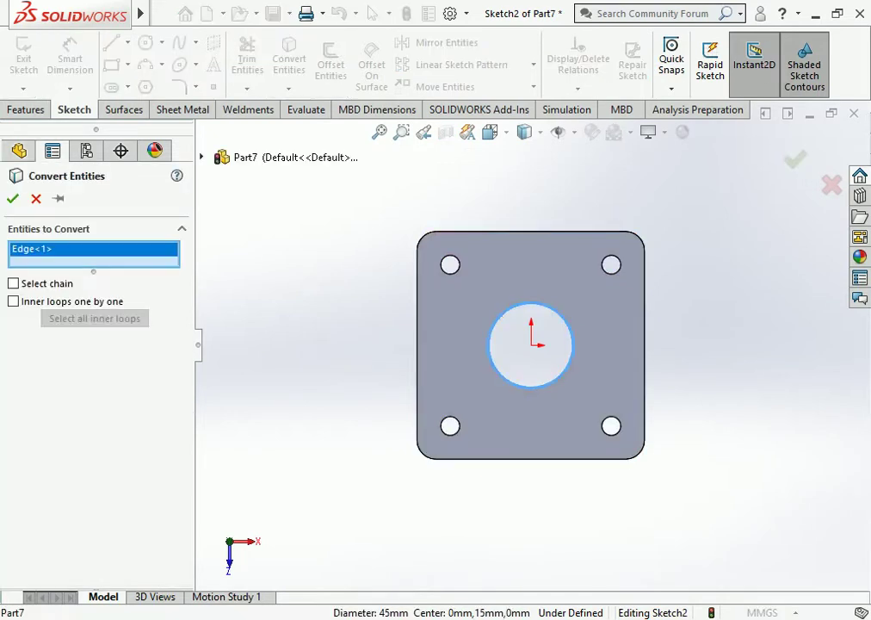
key(Return)
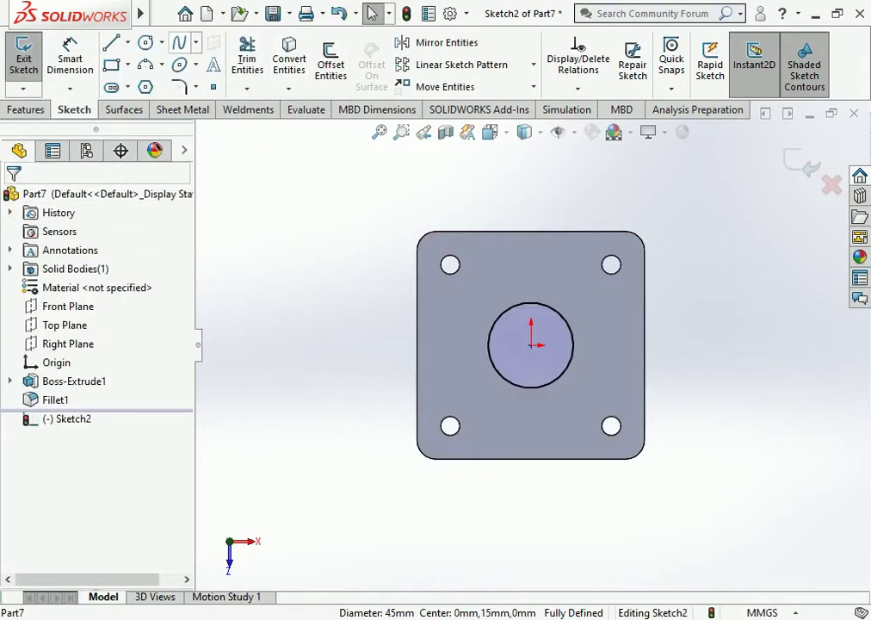
Step: Add a concentric circle at the origin dimensioned to 70 mm diameter
click(145, 43)
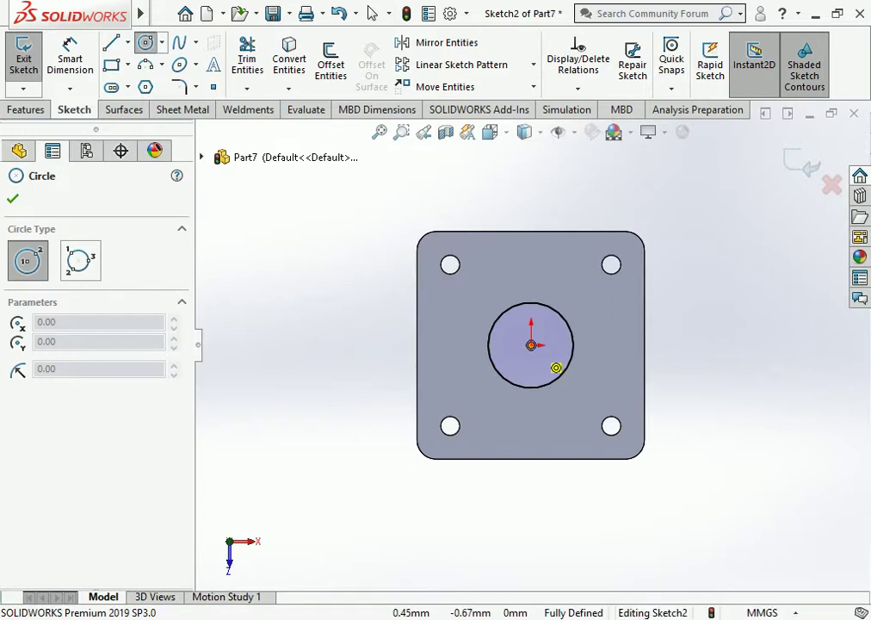
click(531, 344)
click(509, 282)
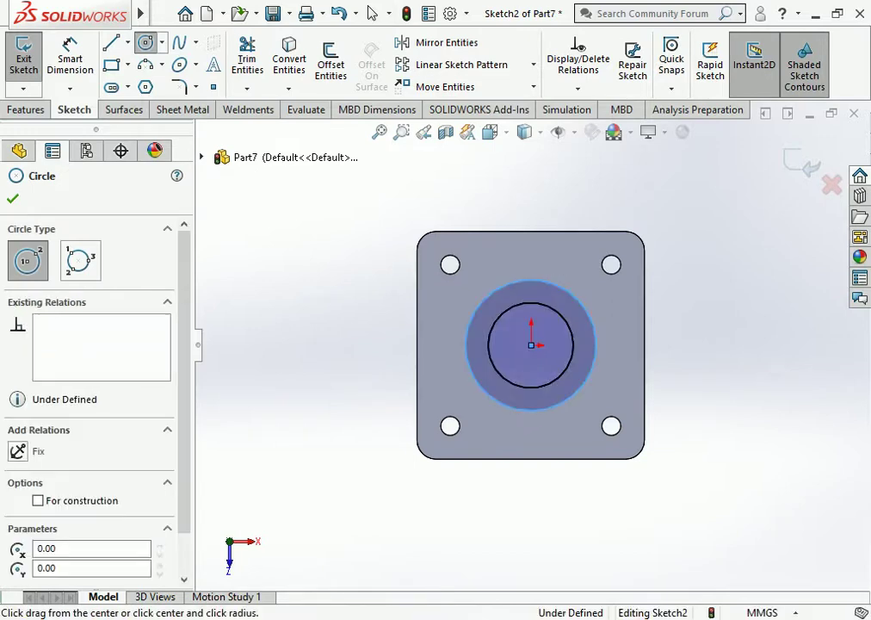
click(69, 47)
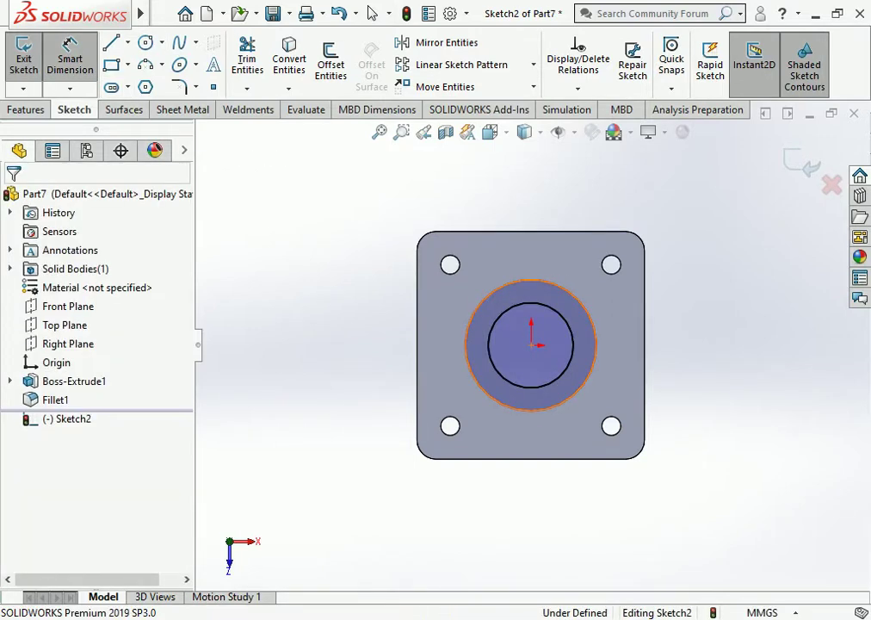
click(469, 336)
click(372, 344)
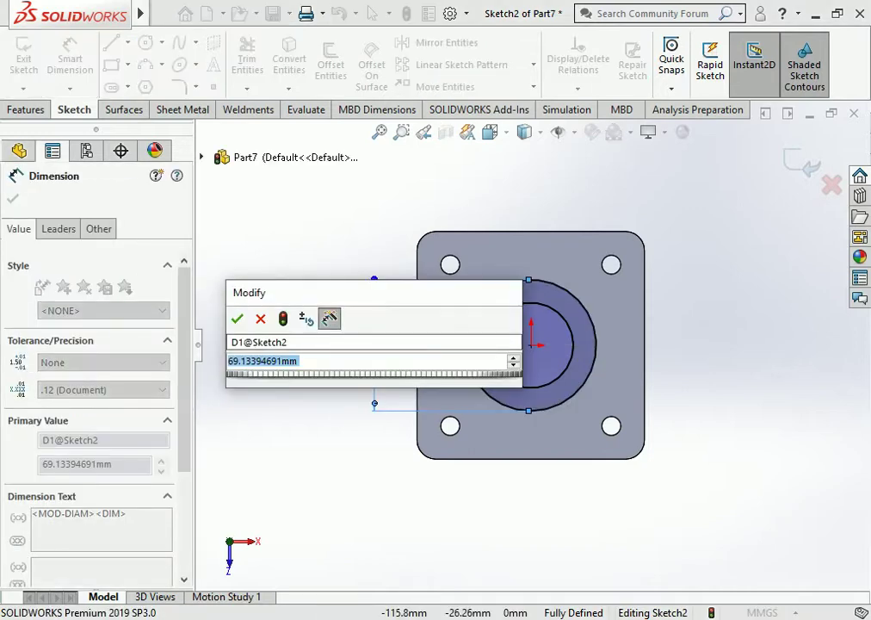
text(70)
key(Return)
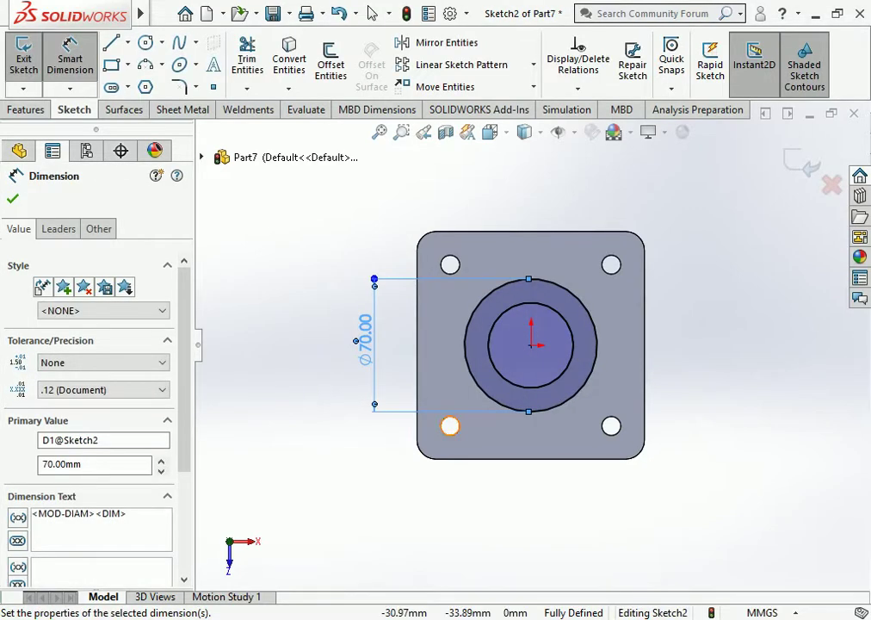
key(Escape)
click(26, 110)
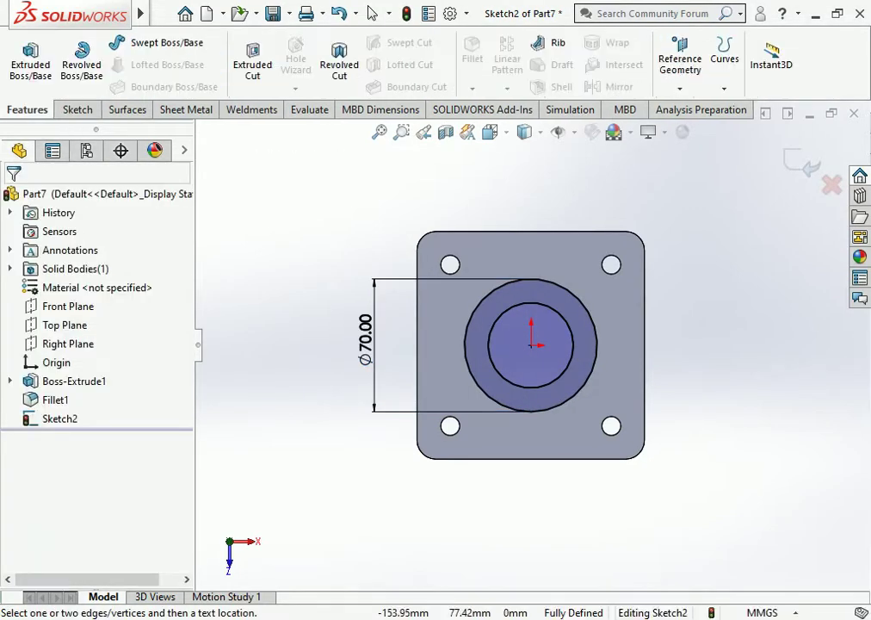
Step: Extrude the ring between the hole and 70 mm circle 100 mm upward
click(30, 54)
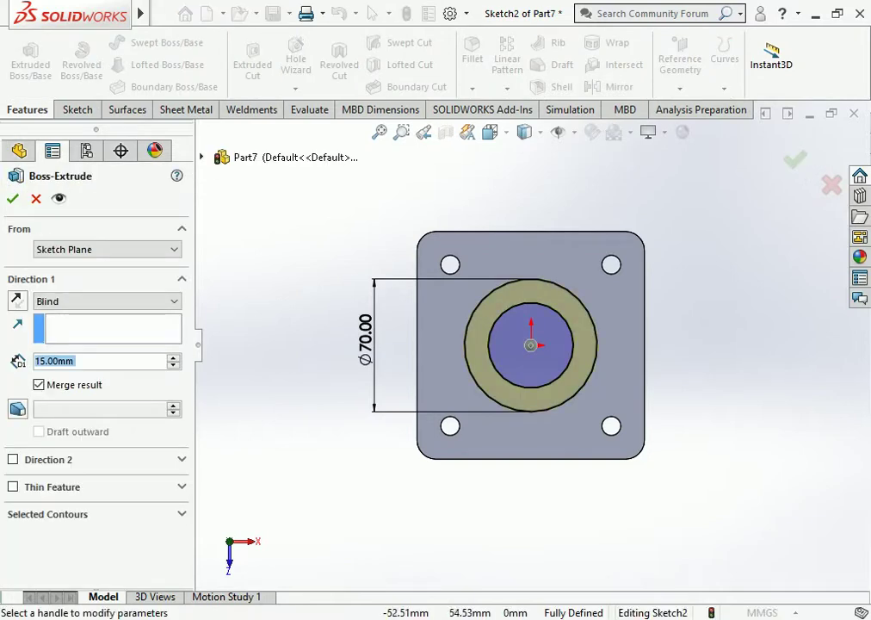
scroll(497, 339, up, 2)
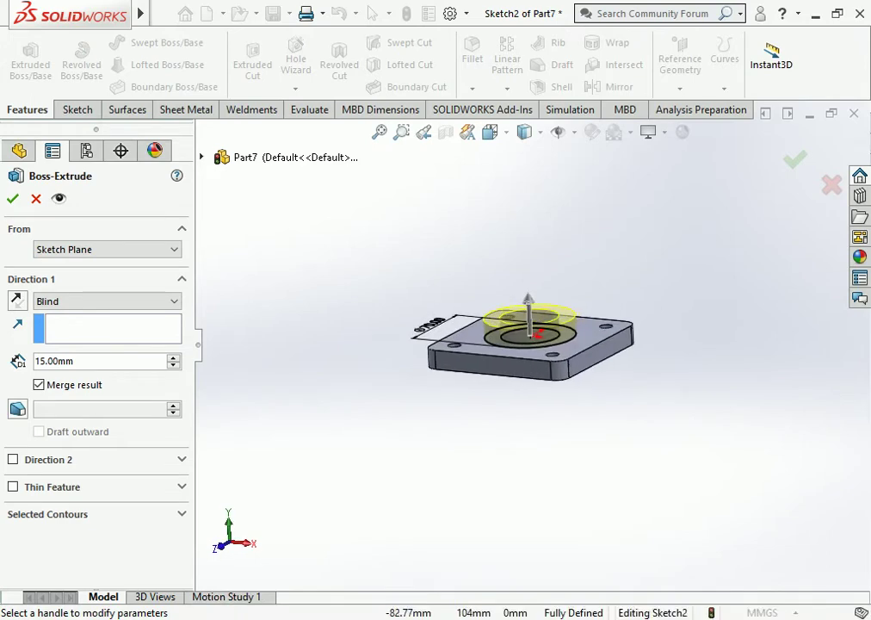
drag(528, 301, 526, 182)
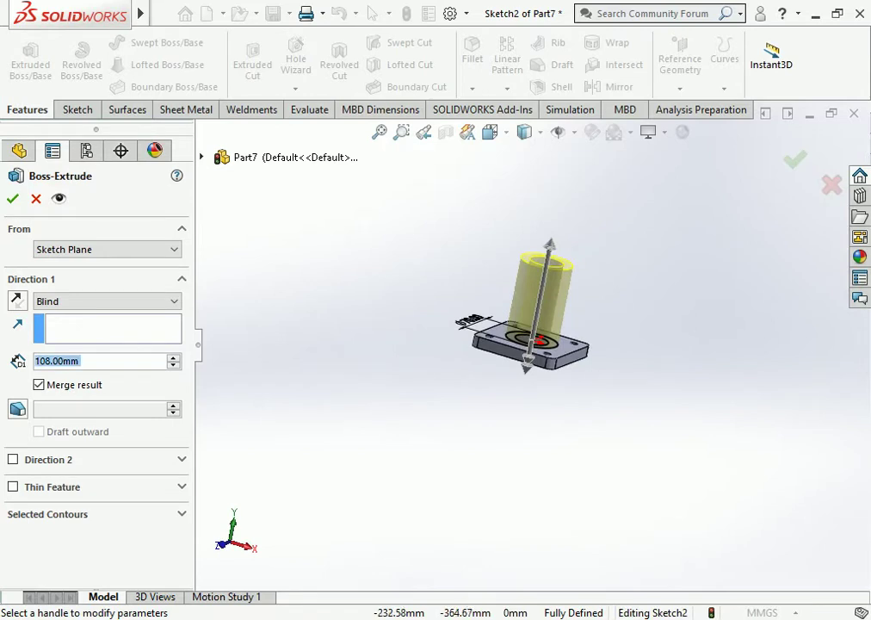
text(100)
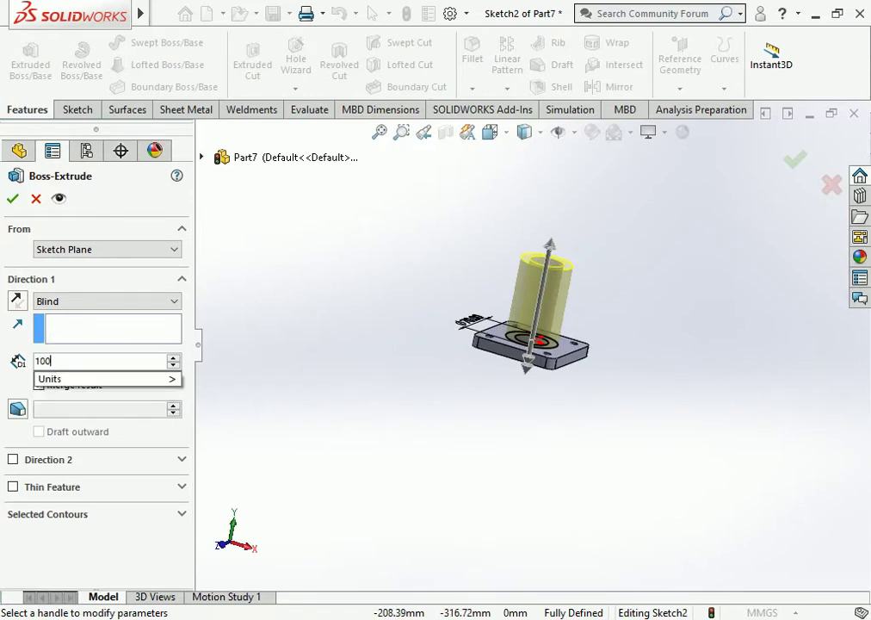
key(Return)
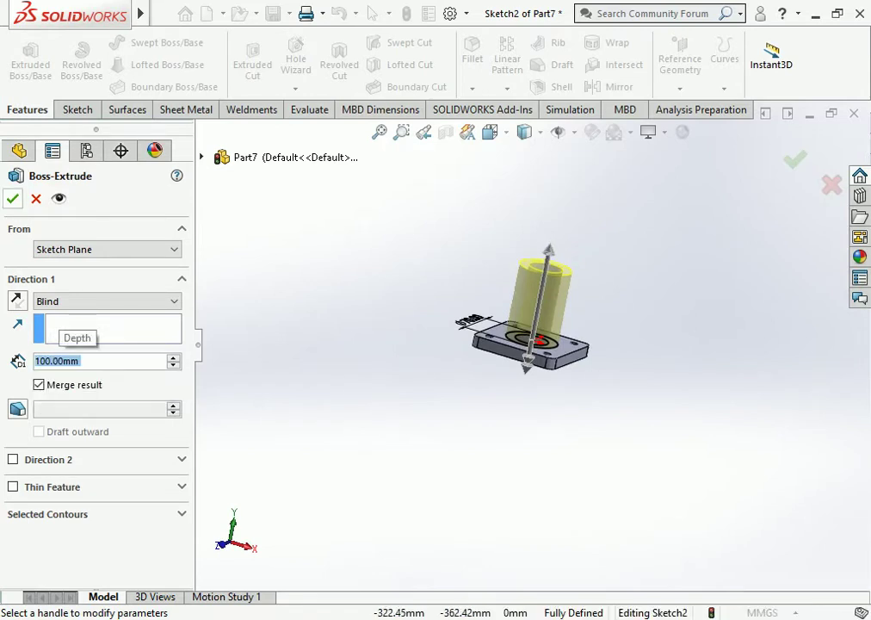
key(Return)
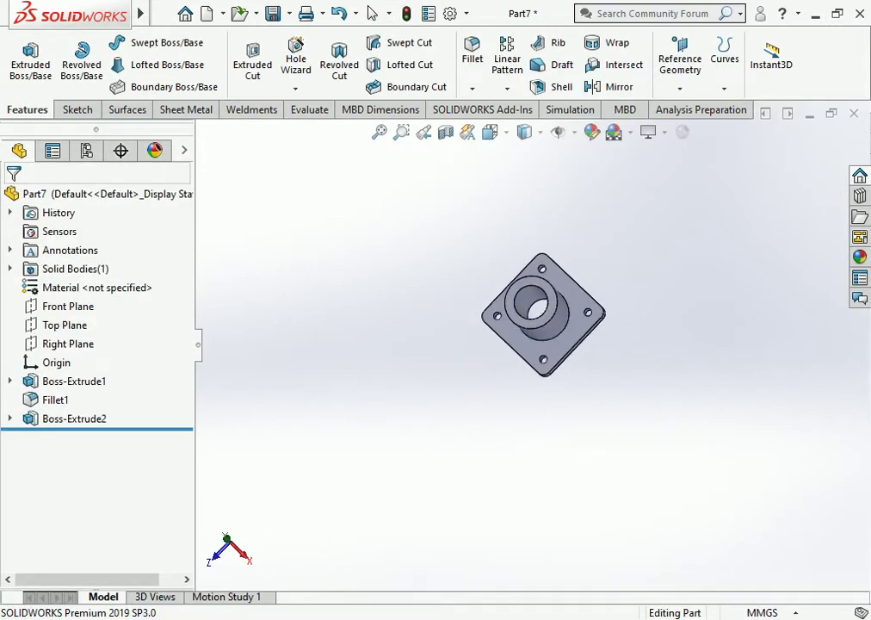
Step: Sketch on the boss's top ring face and convert its inner 45 mm and outer 70 mm edges
scroll(551, 301, down, 3)
click(555, 319)
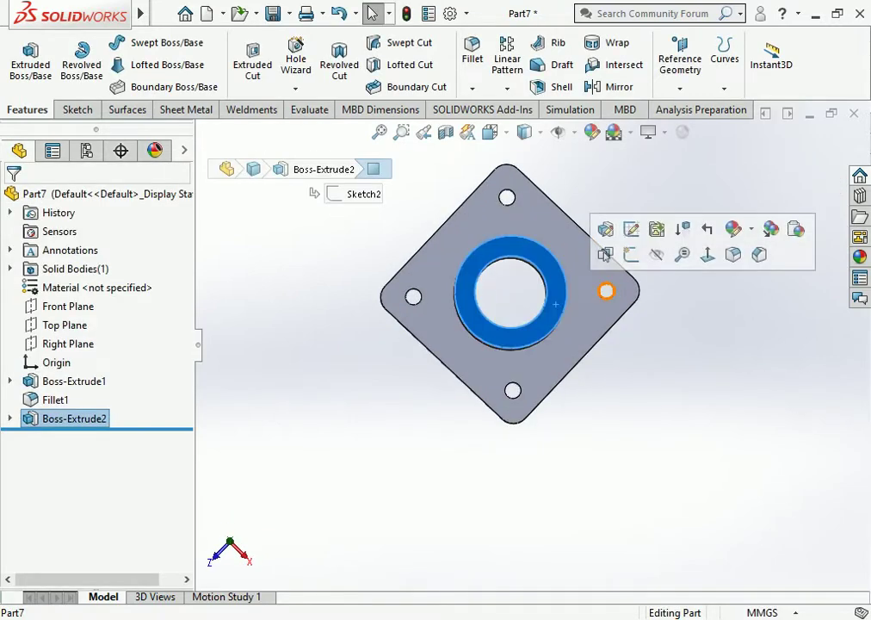
click(605, 254)
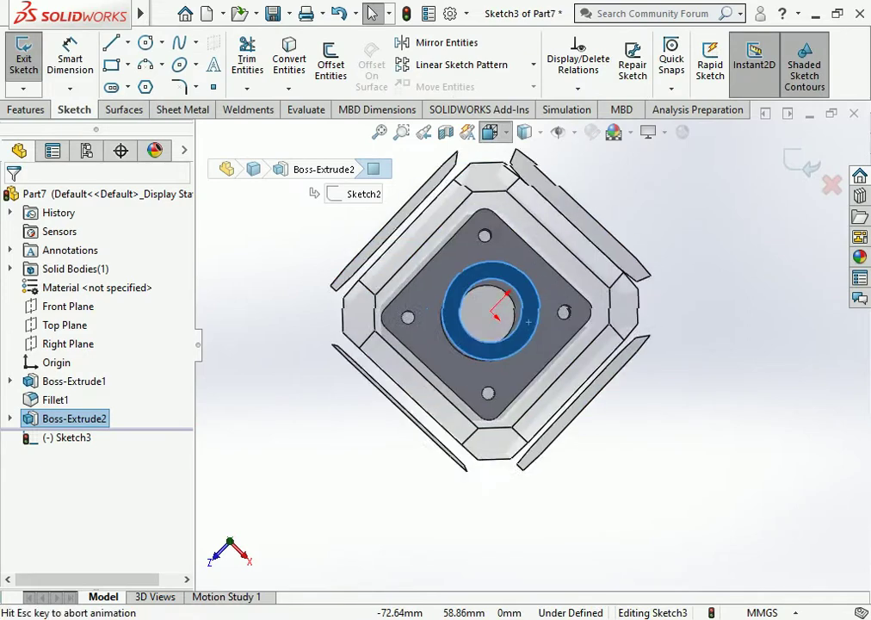
click(490, 132)
click(578, 155)
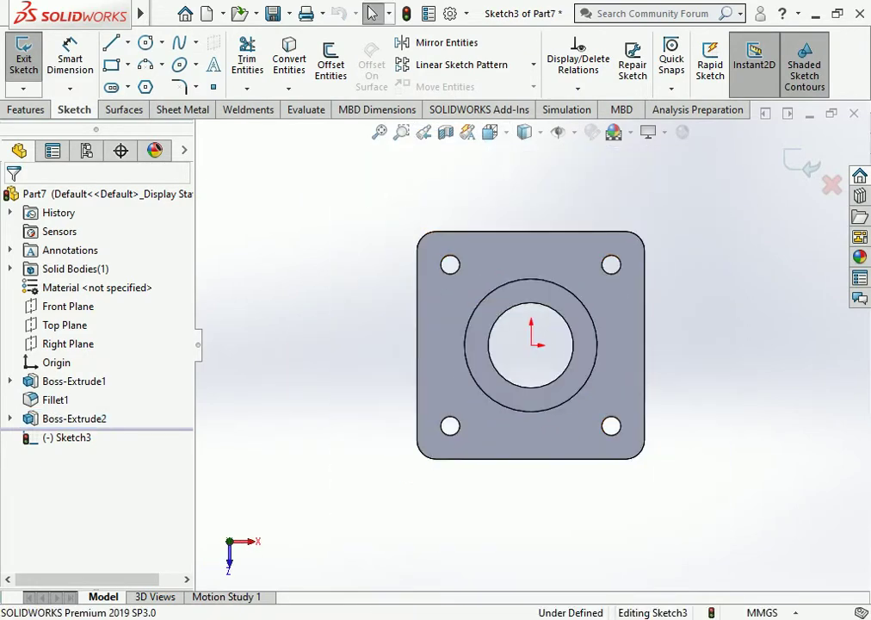
click(289, 61)
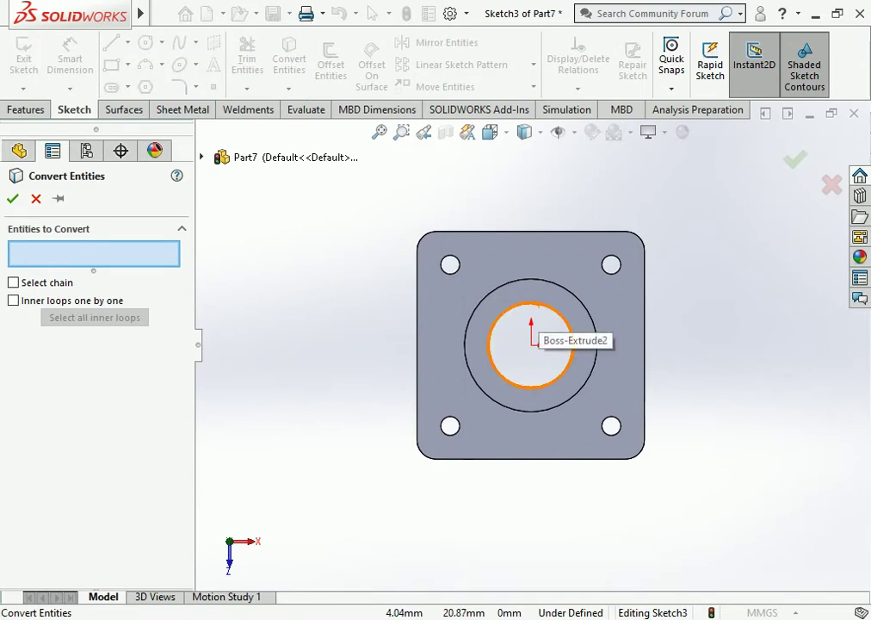
click(531, 304)
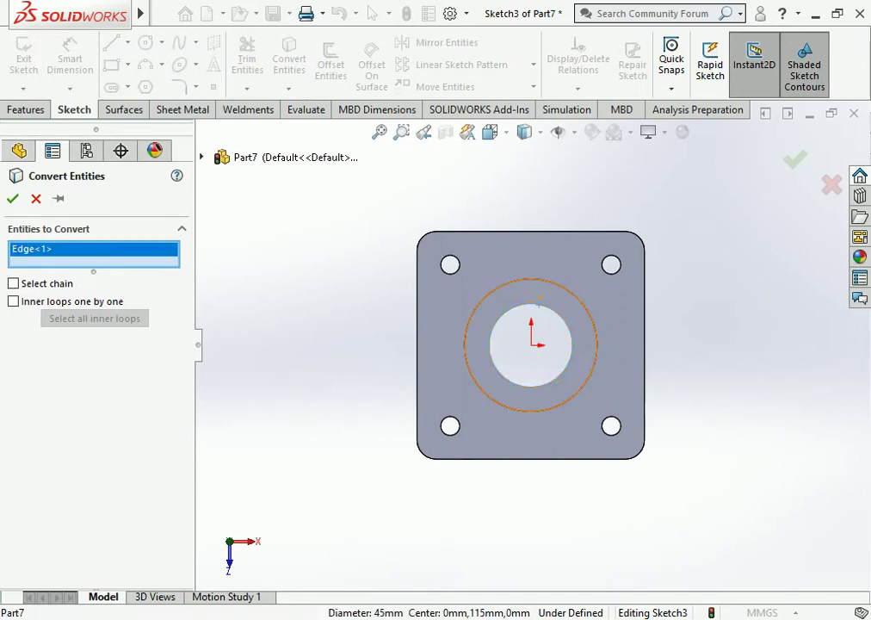
click(531, 412)
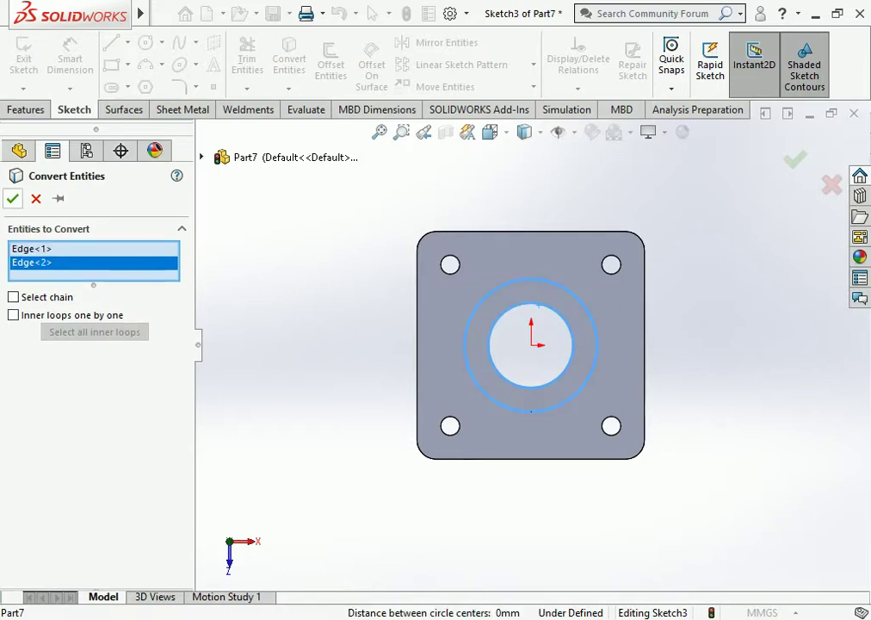
key(Return)
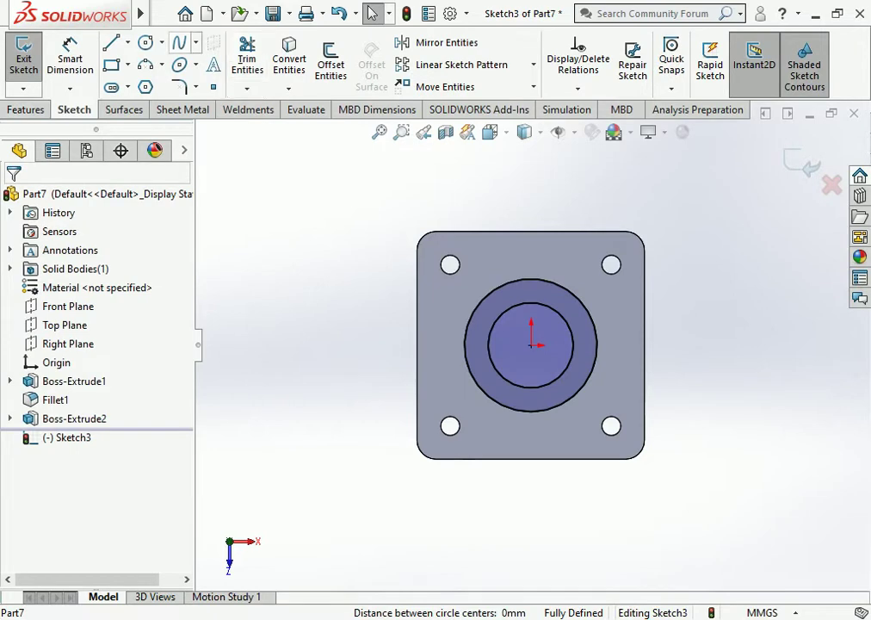
Step: Draw a horizontal centerline from the origin and dimension its length to 75 mm
click(128, 42)
click(147, 83)
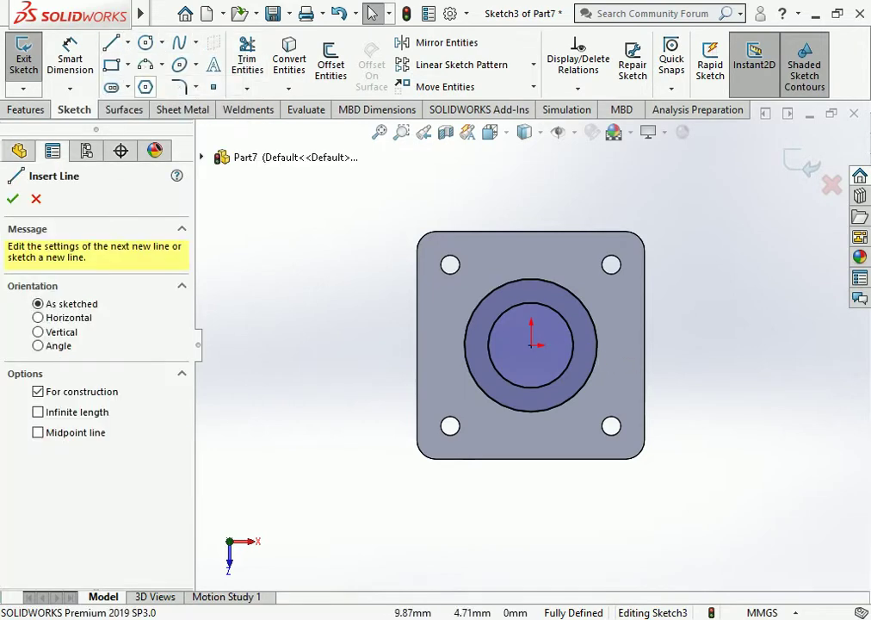
click(532, 345)
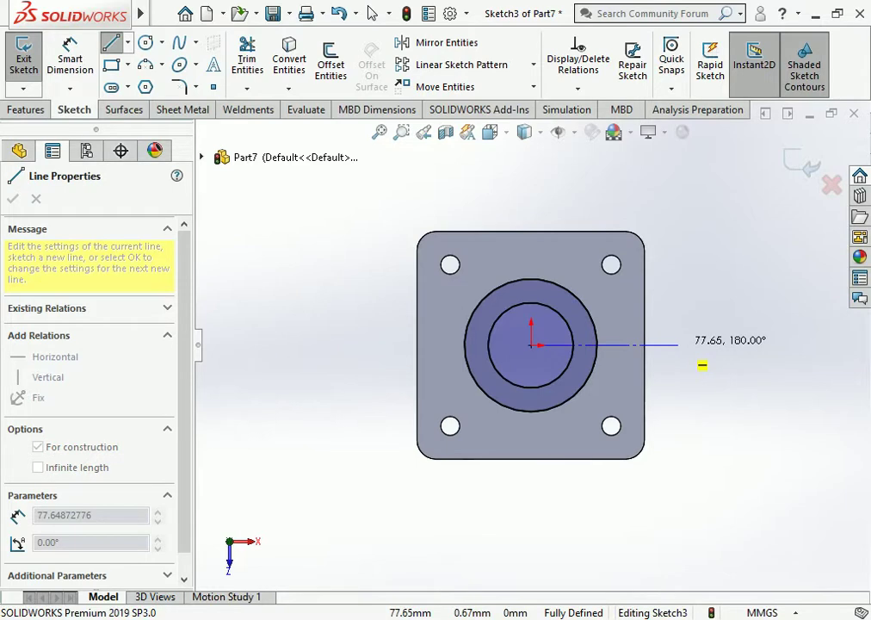
double_click(677, 345)
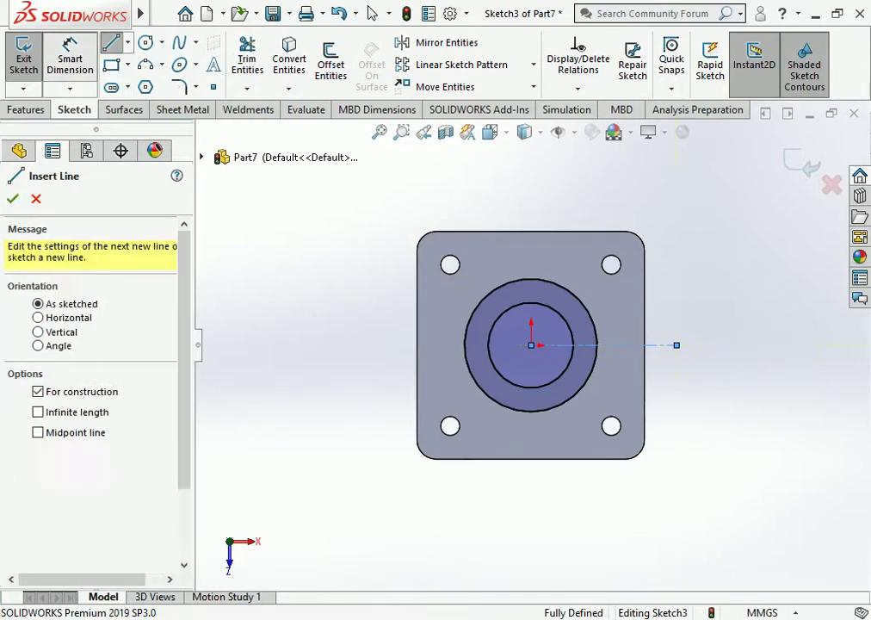
click(69, 58)
click(603, 346)
click(605, 515)
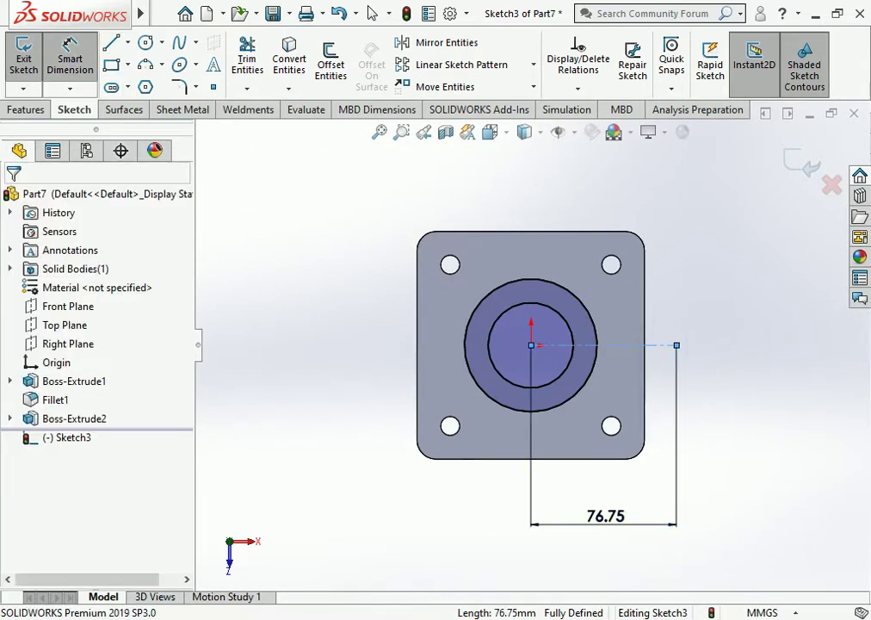
text(75)
key(Return)
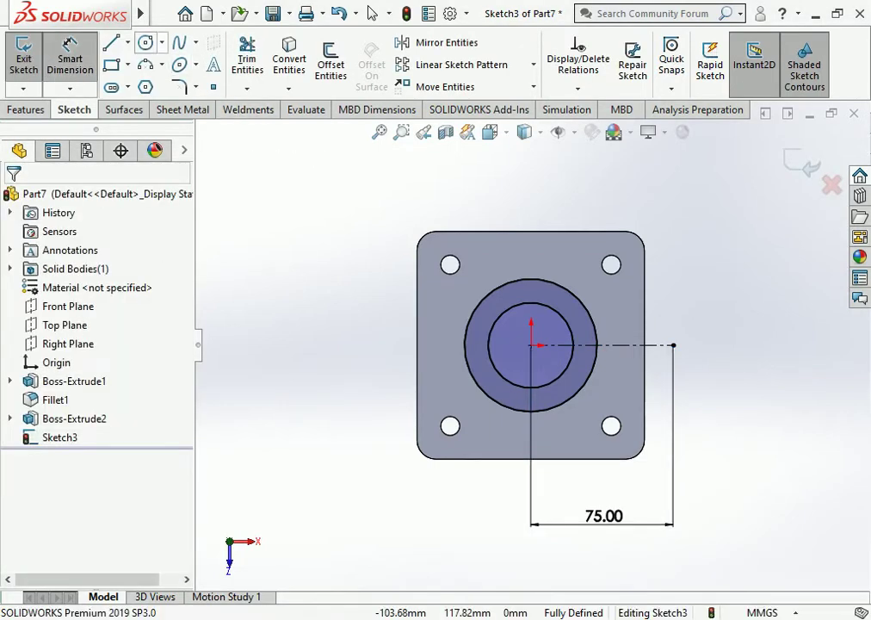
click(145, 42)
Step: Draw two concentric circles centred on the 75 mm construction line's endpoint
click(674, 346)
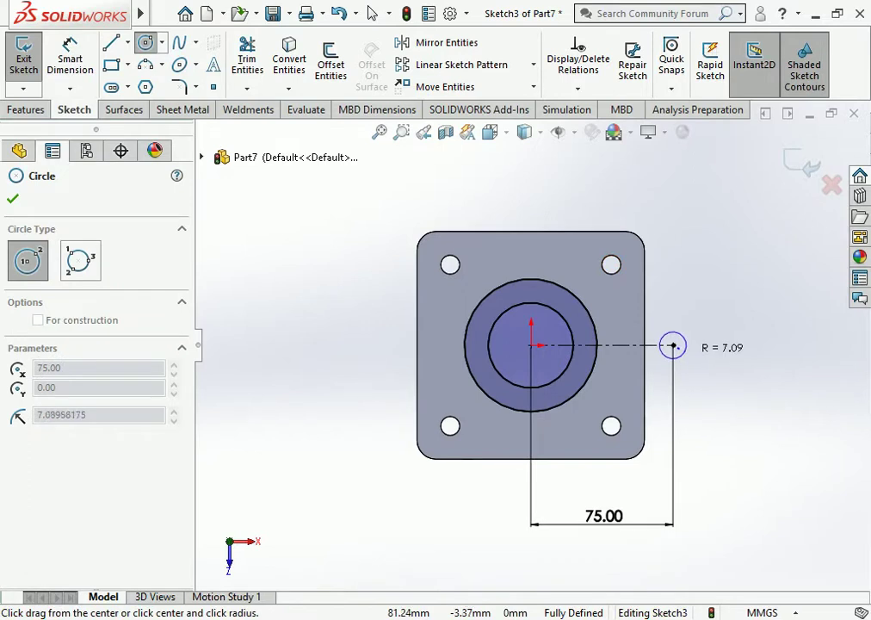
click(674, 346)
click(671, 347)
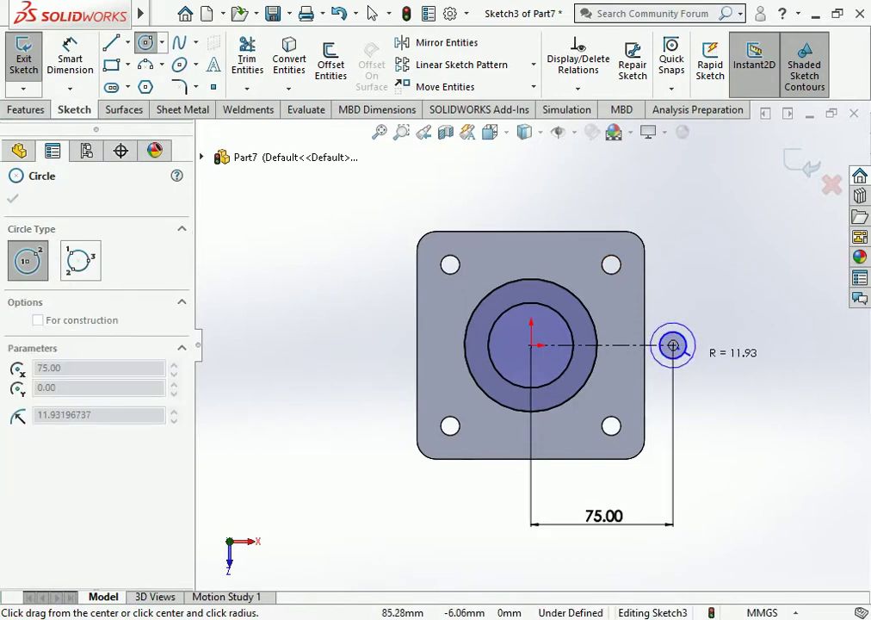
click(694, 355)
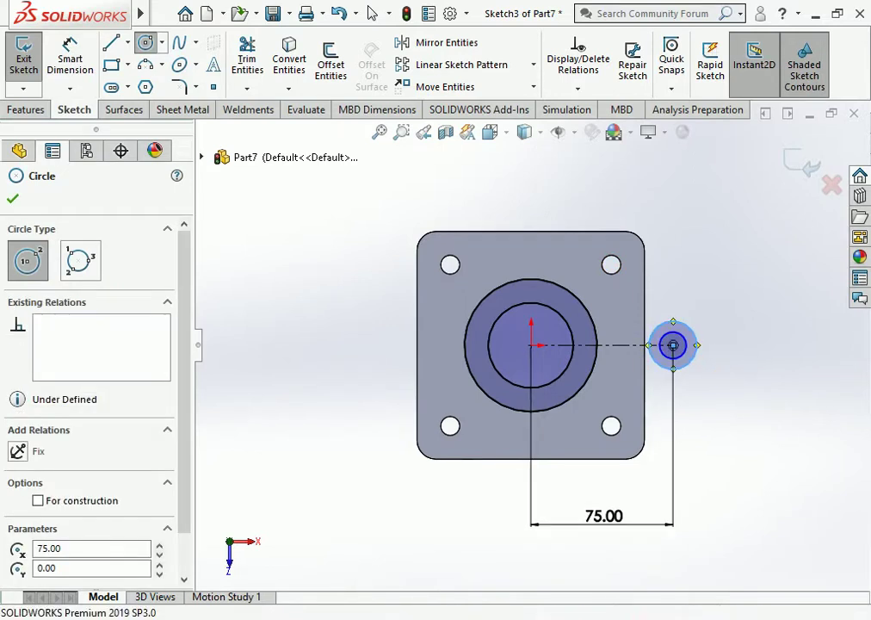
Step: Dimension the inner circle to Ø14 mm and the outer circle to Ø25 mm
click(69, 54)
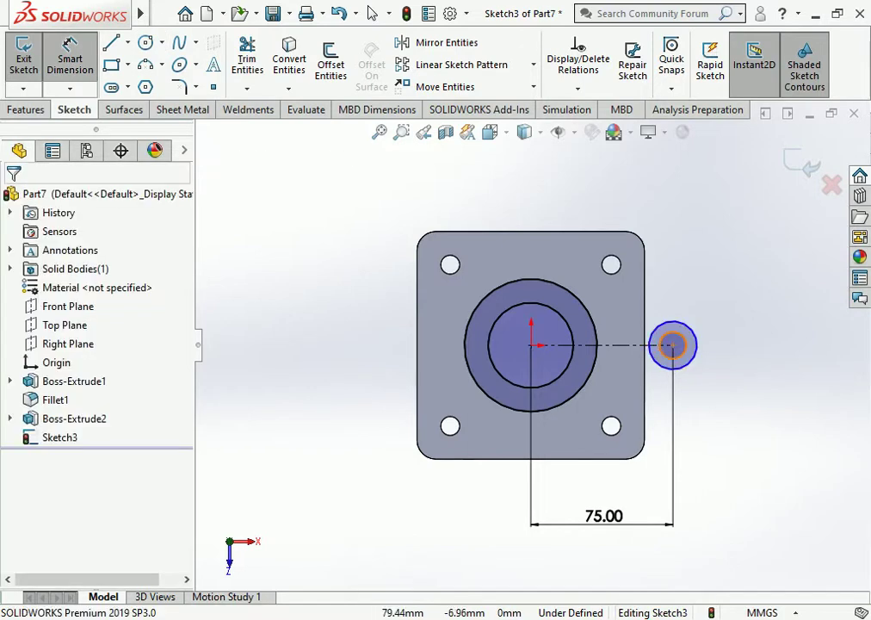
click(681, 336)
click(678, 452)
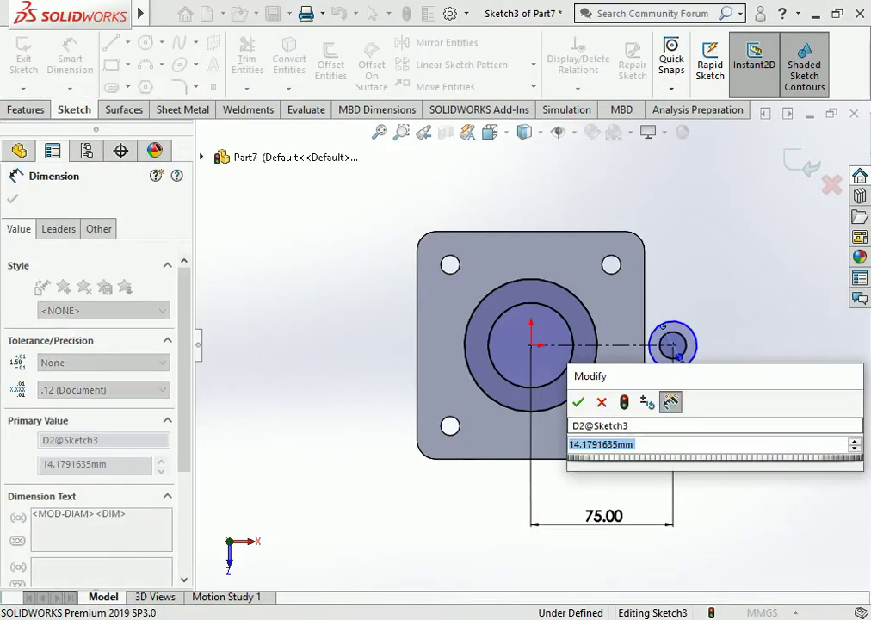
text(14)
key(Return)
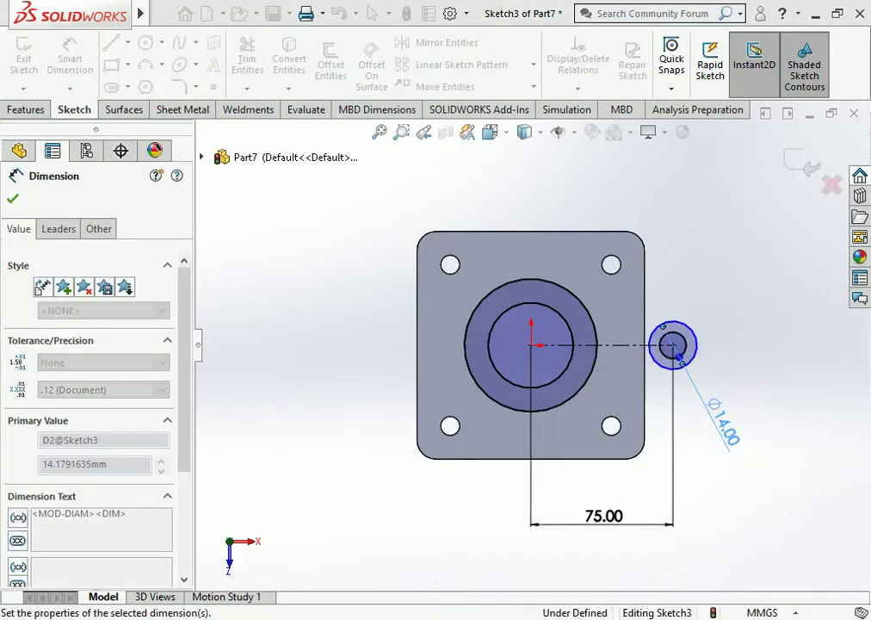
key(Escape)
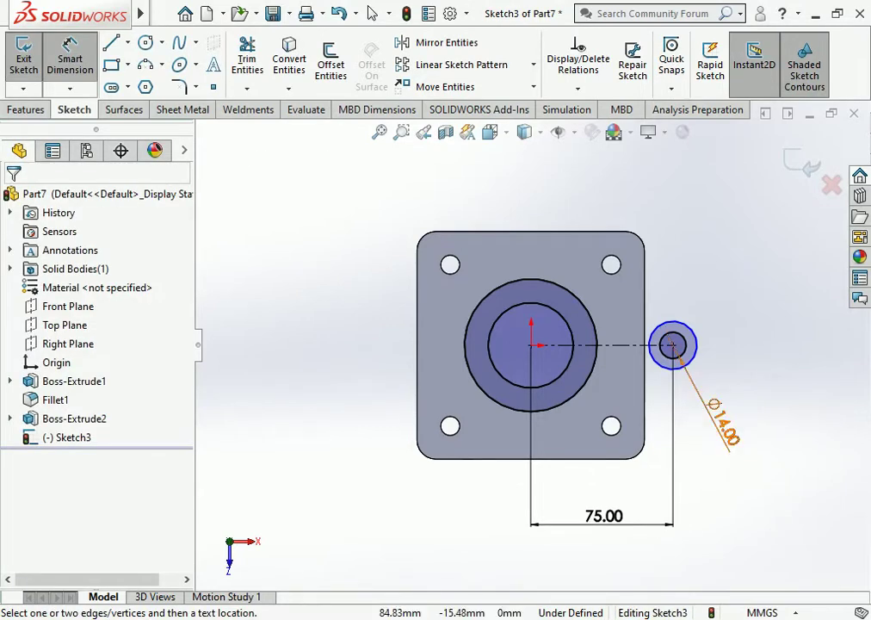
click(690, 363)
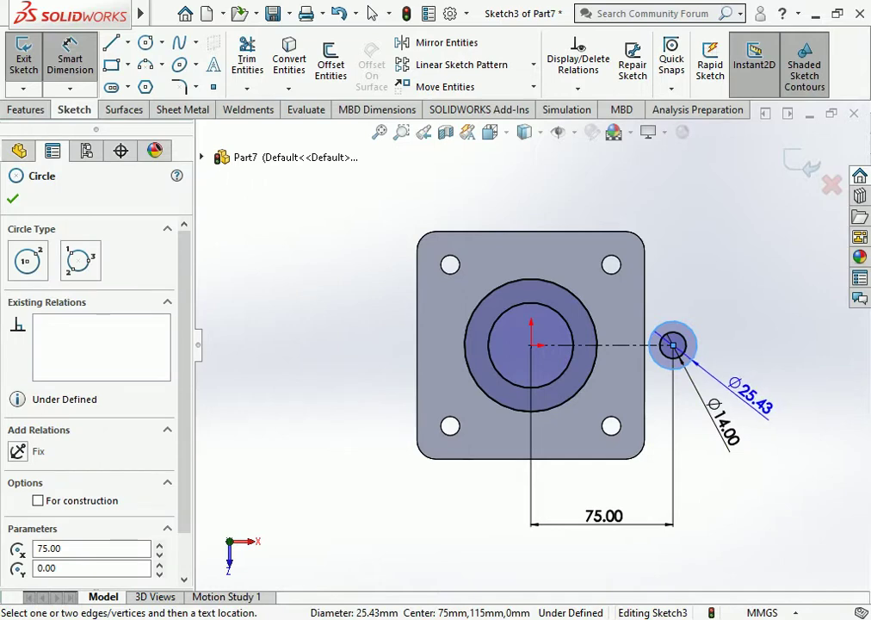
click(769, 415)
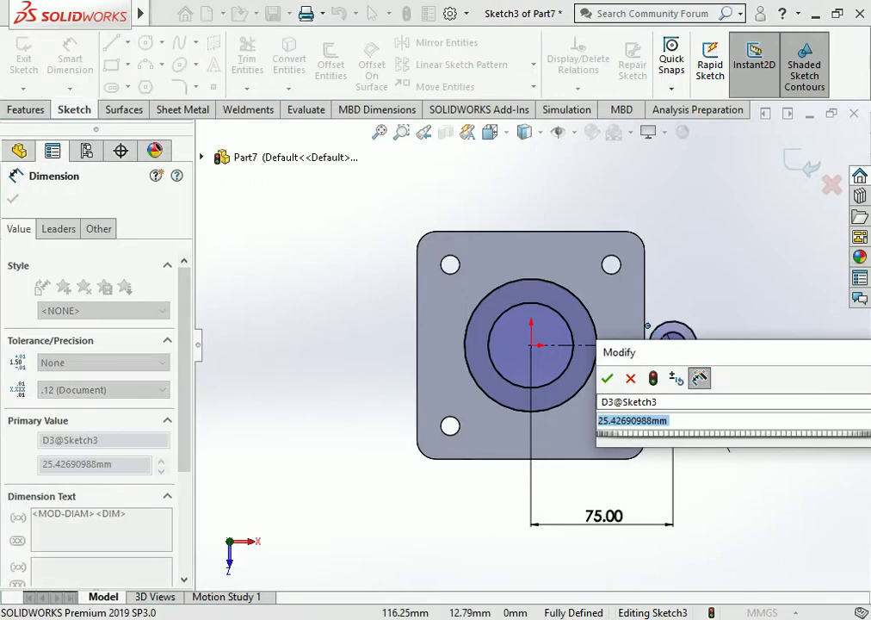
text(25)
key(Return)
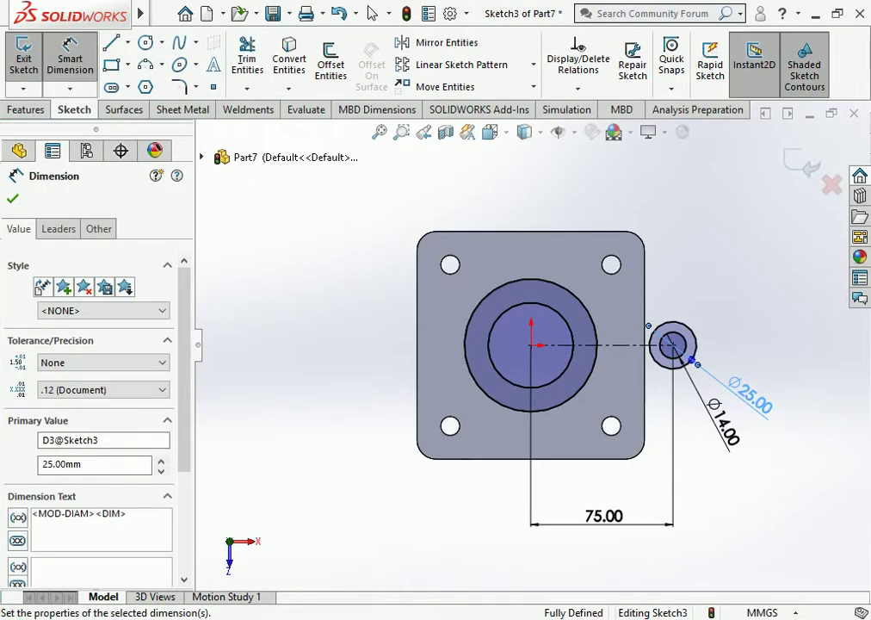
key(Escape)
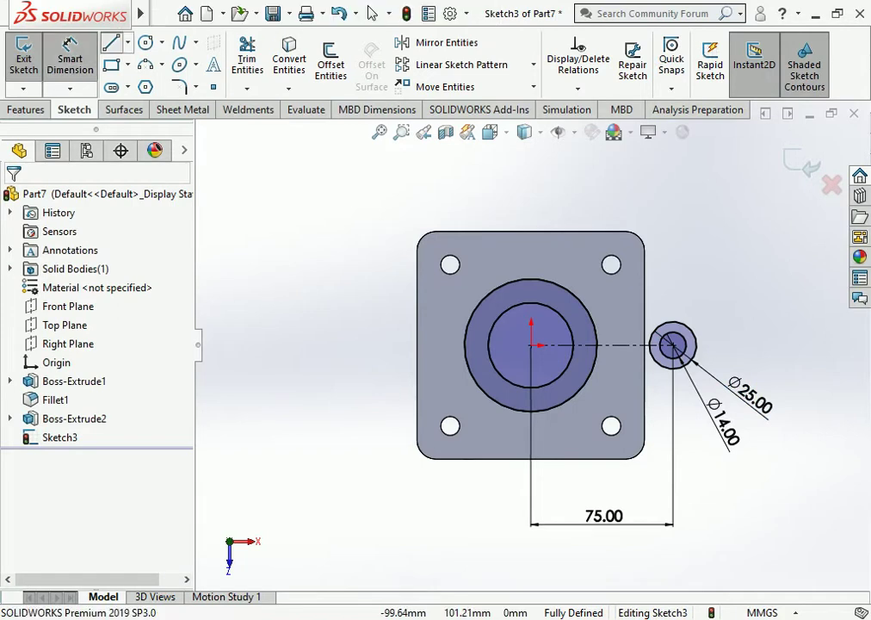
Step: Draw a line from above the boss to above the 25 mm circle
key(l)
click(512, 255)
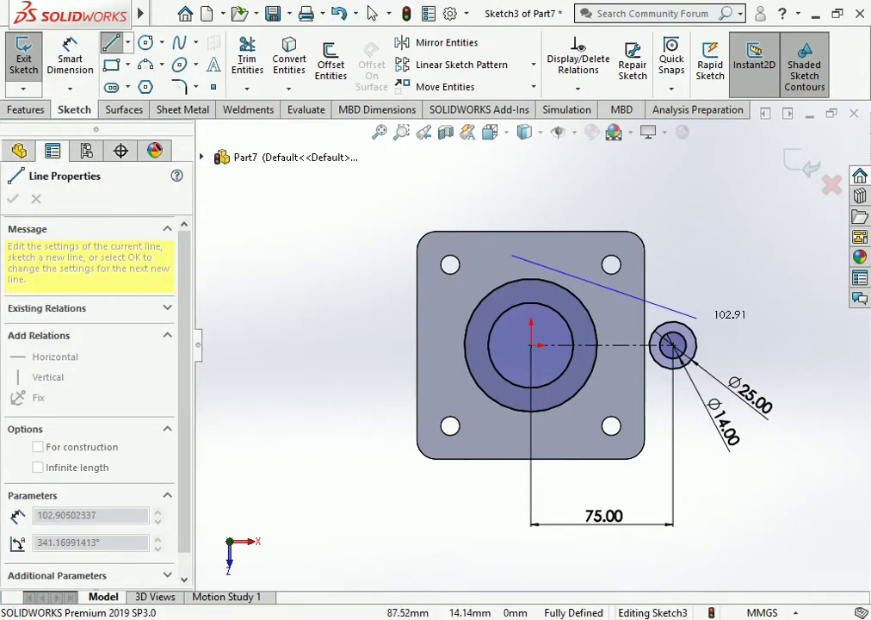
click(697, 318)
key(Escape)
scroll(699, 310, down, 3)
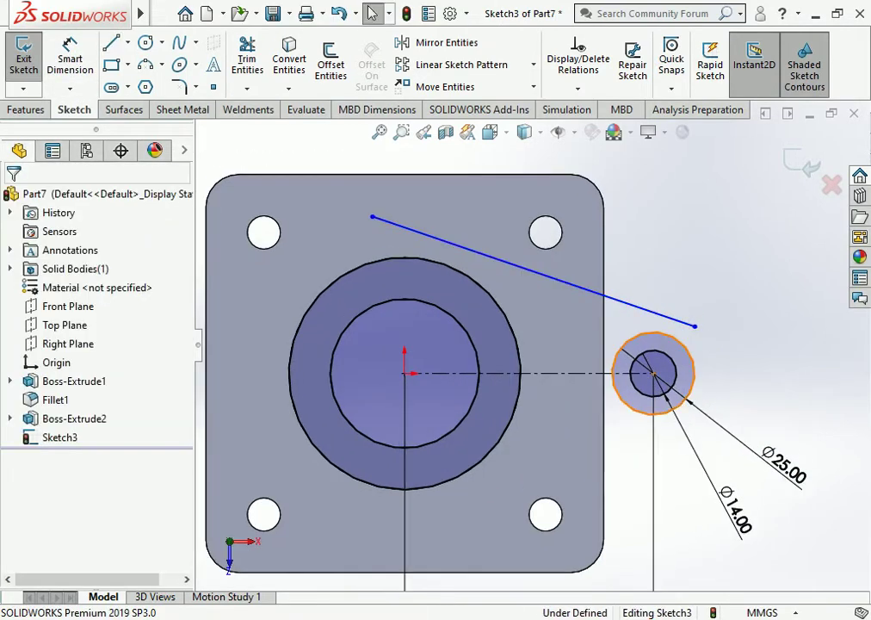
Step: Make the line tangent to both the Ø25 circle and the large boss circle
click(685, 349)
ctrl+click(531, 270)
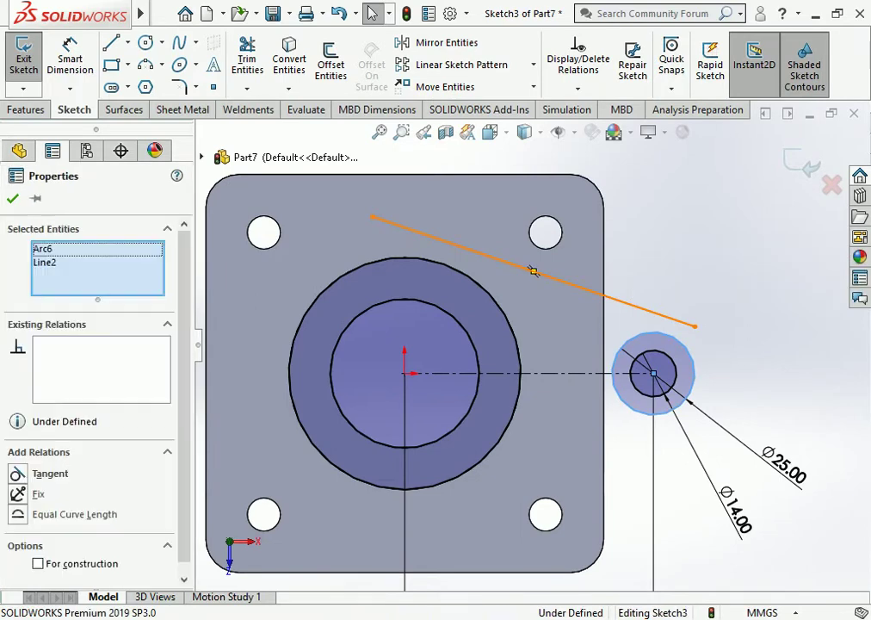
click(50, 474)
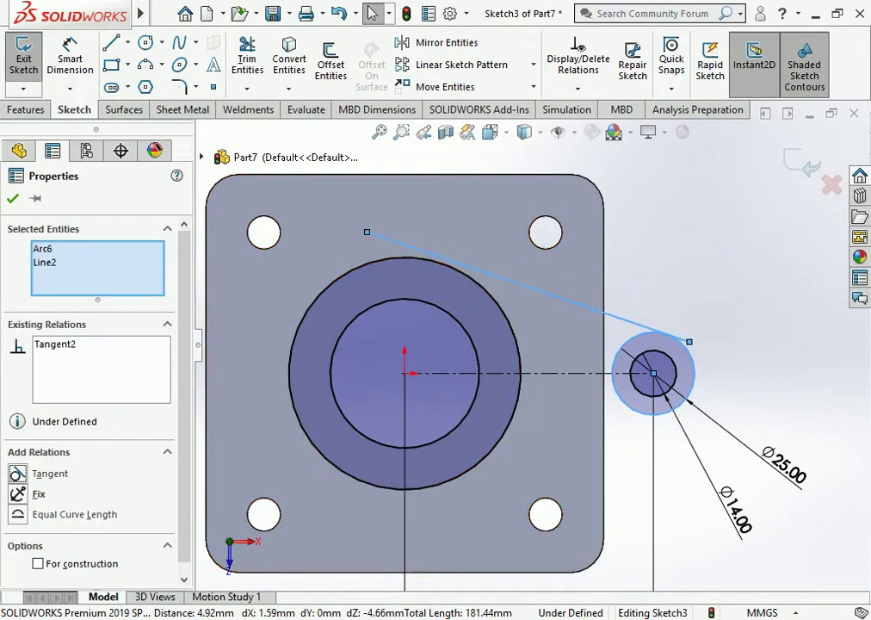
key(Escape)
click(488, 291)
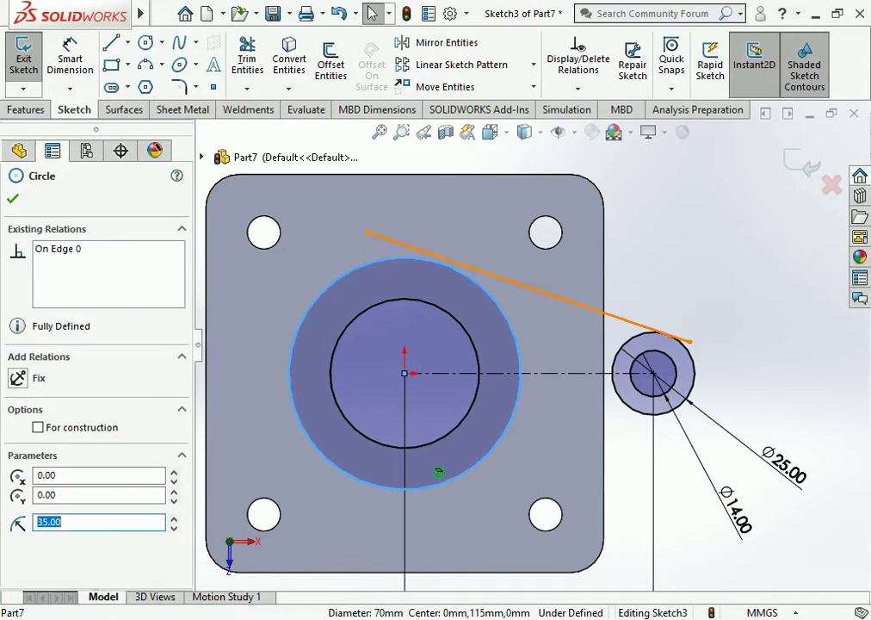
ctrl+click(528, 286)
click(34, 473)
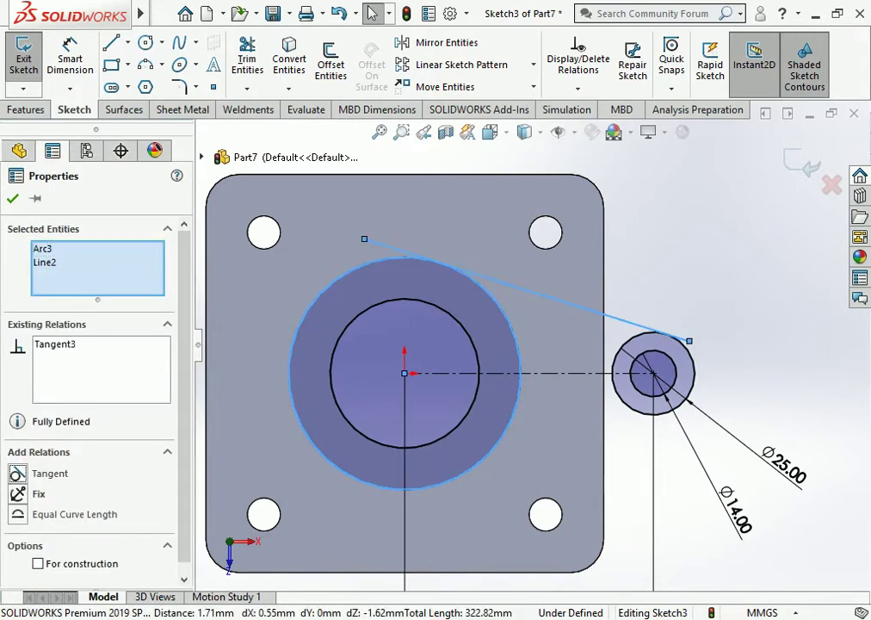
key(Escape)
scroll(548, 415, down, 2)
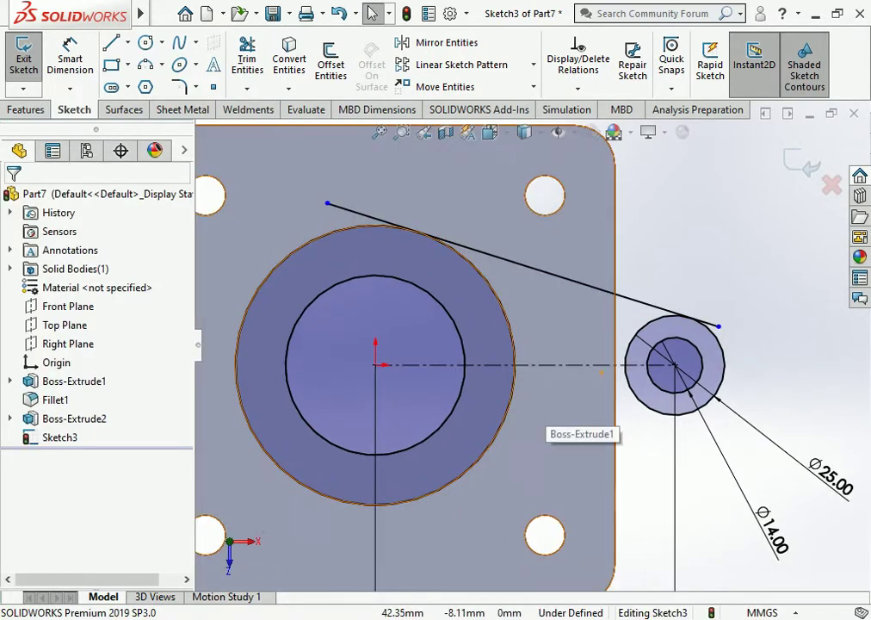
scroll(609, 335, down, 1)
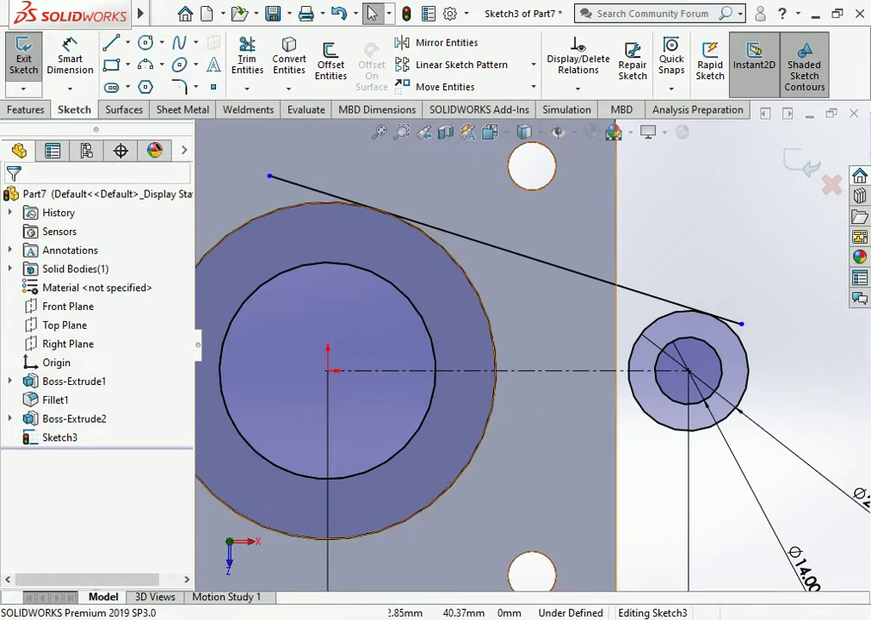
Step: Start Trim Entities, then exit it without trimming anything
click(247, 59)
scroll(776, 276, down, 3)
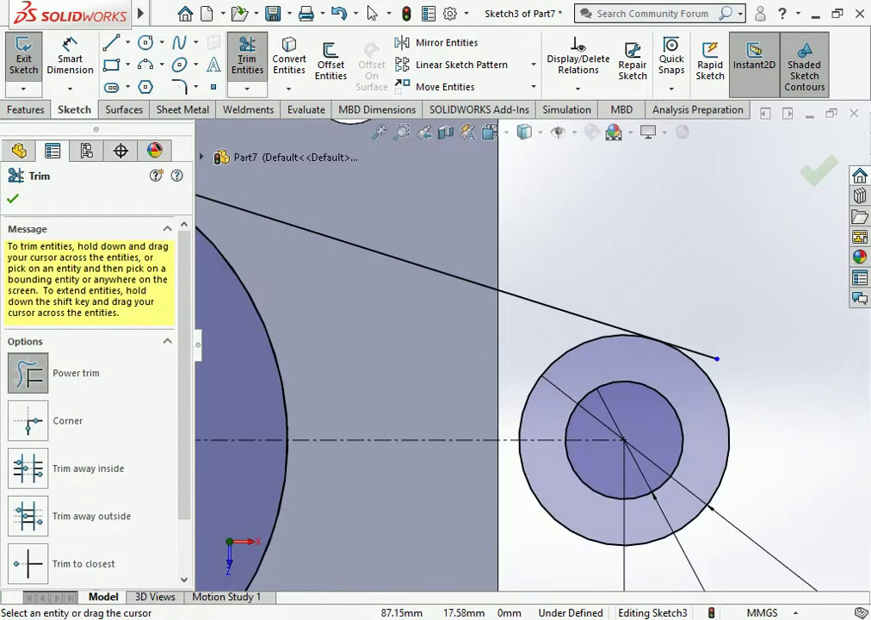
scroll(527, 241, up, 3)
scroll(566, 499, up, 3)
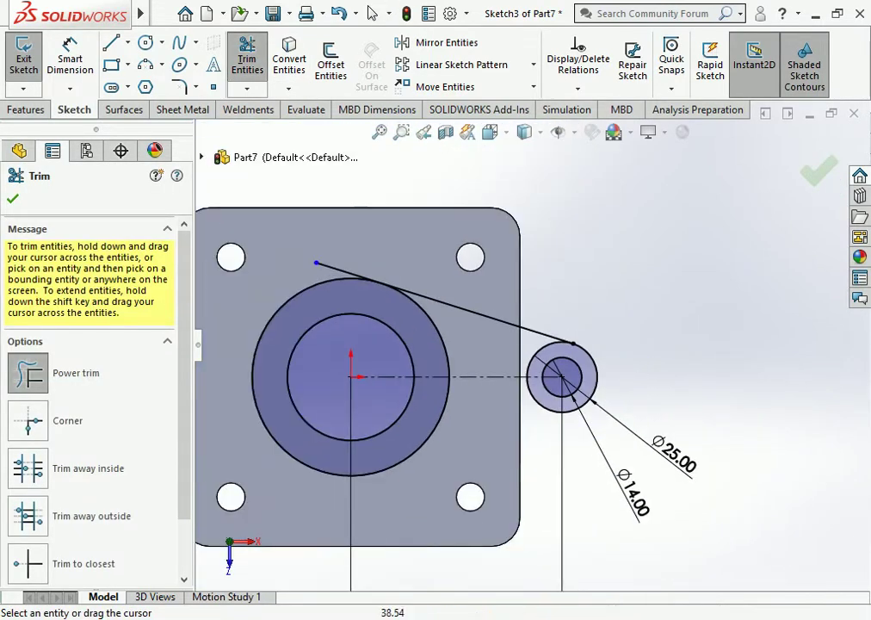
scroll(398, 380, down, 4)
scroll(531, 344, up, 4)
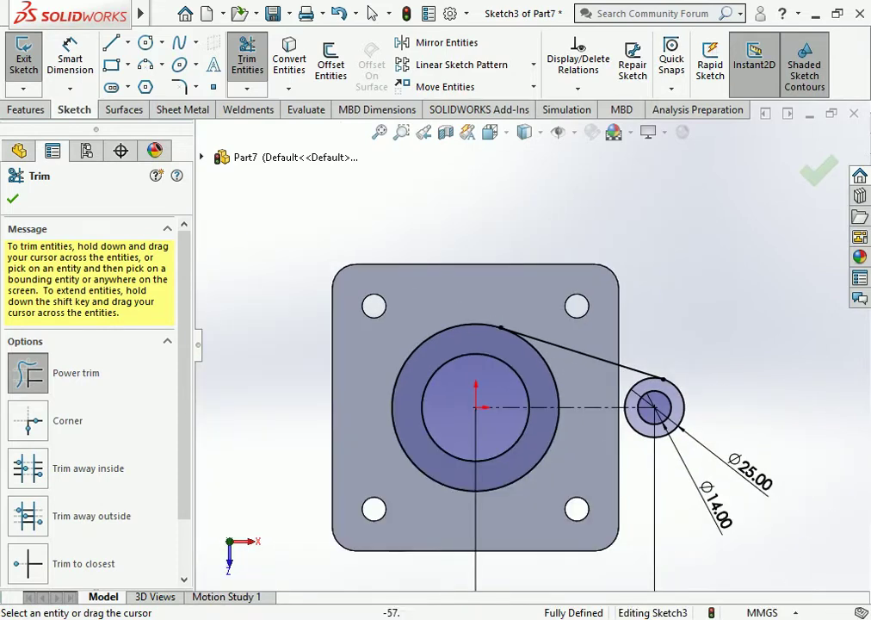
key(Escape)
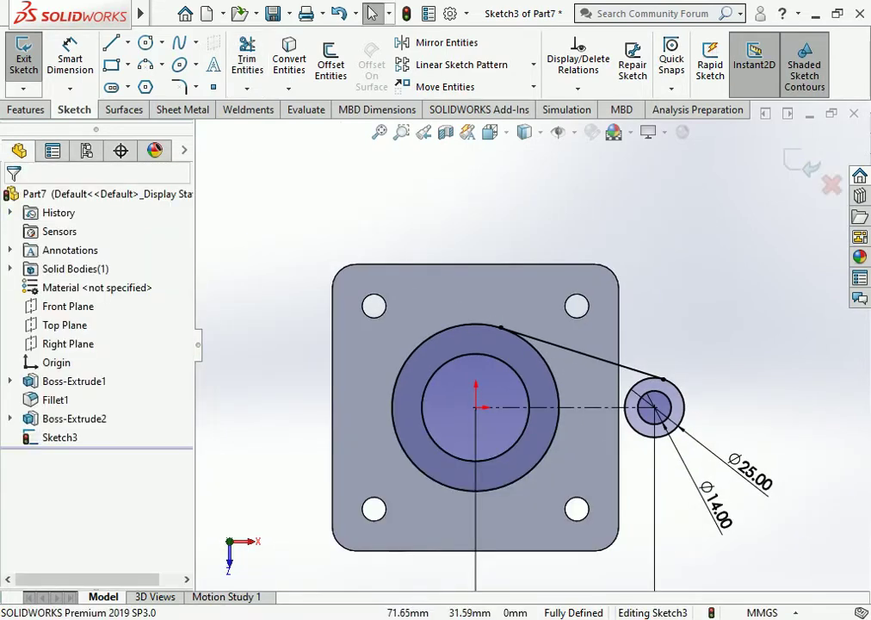
scroll(607, 481, down, 2)
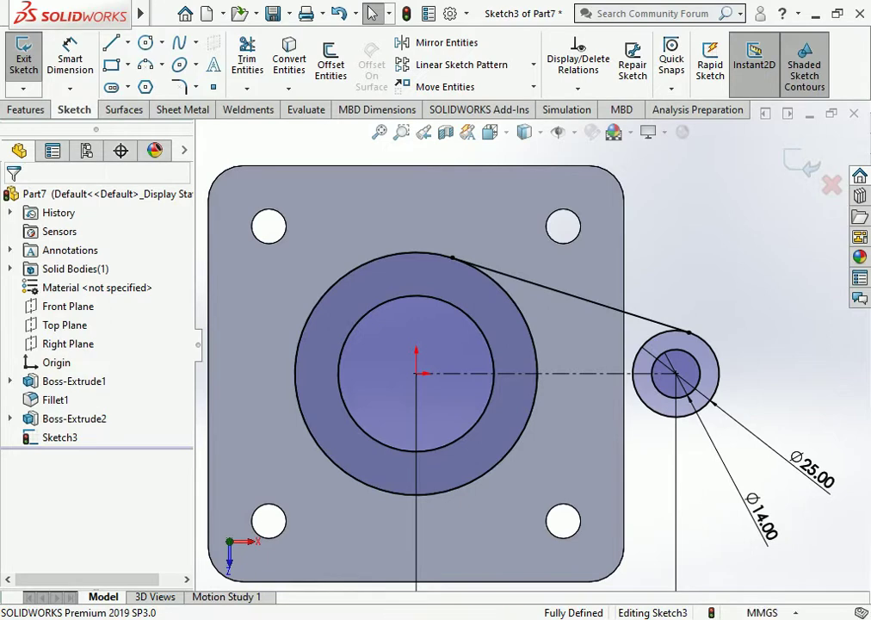
Step: Mirror the tangent line about the horizontal centerline to form the lower side
click(438, 42)
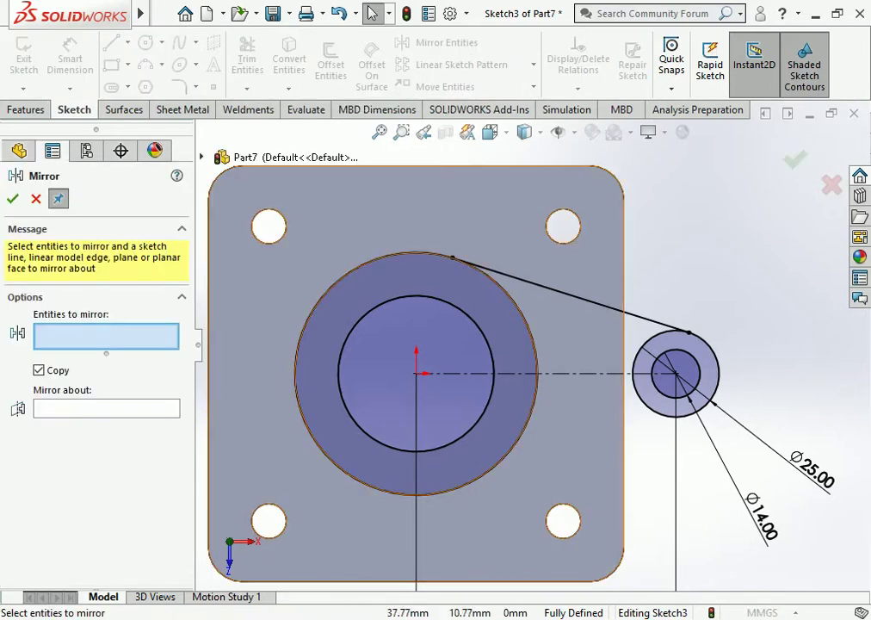
click(568, 294)
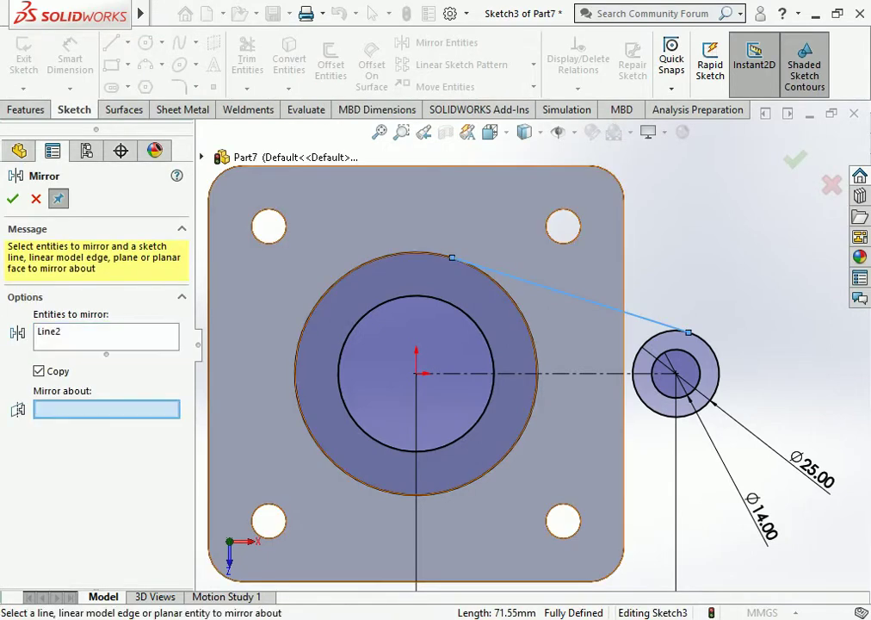
click(516, 373)
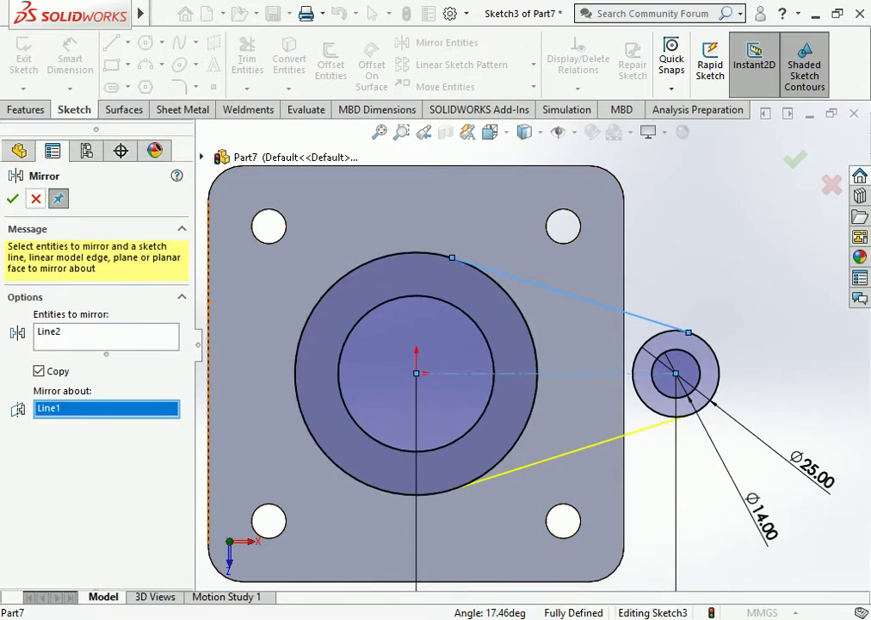
click(12, 198)
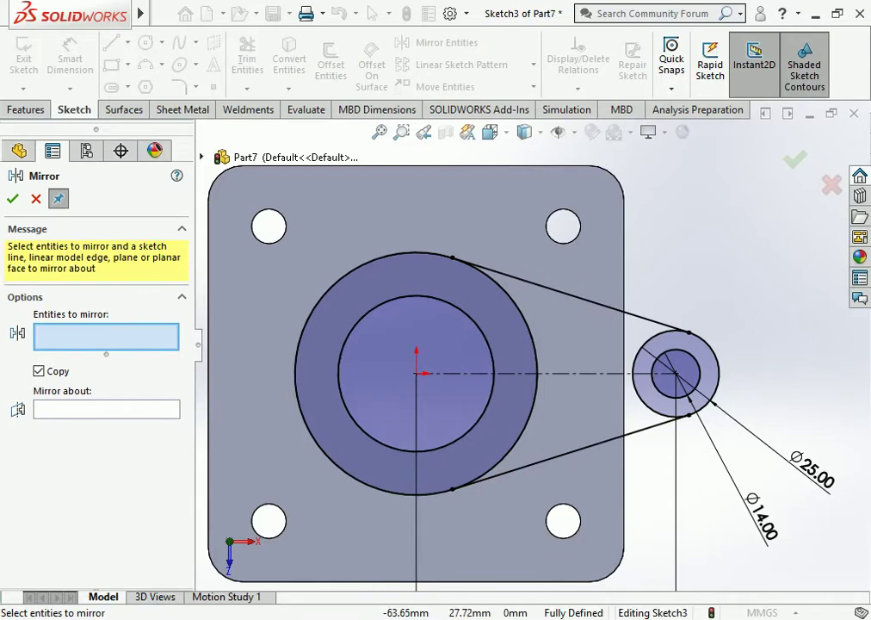
Step: Leave Mirror Entities and start Extruded Boss/Base on Sketch3
click(18, 153)
click(27, 110)
click(30, 60)
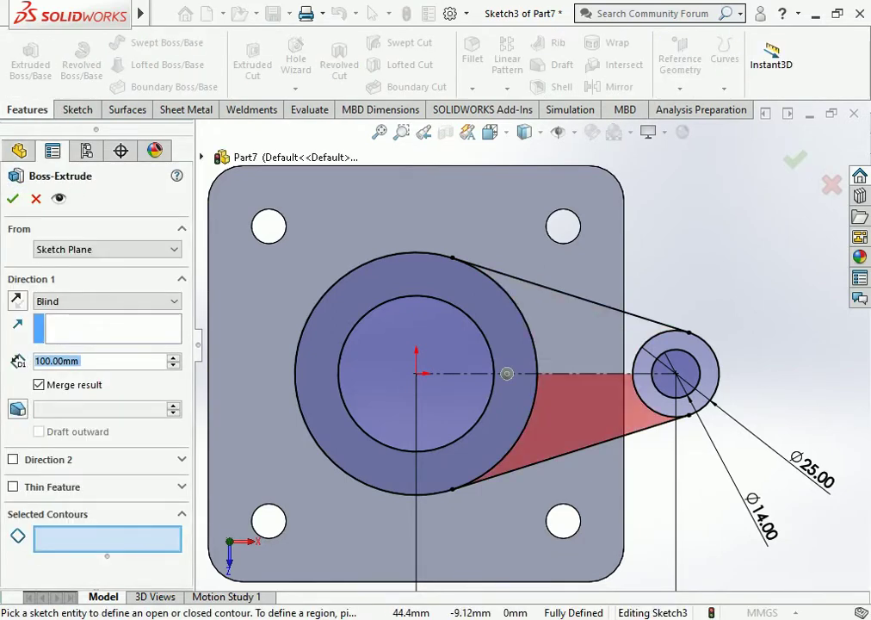
Step: Extrude the boss ring, both bridge regions and the small-circle ring 15 mm deep
key(Escape)
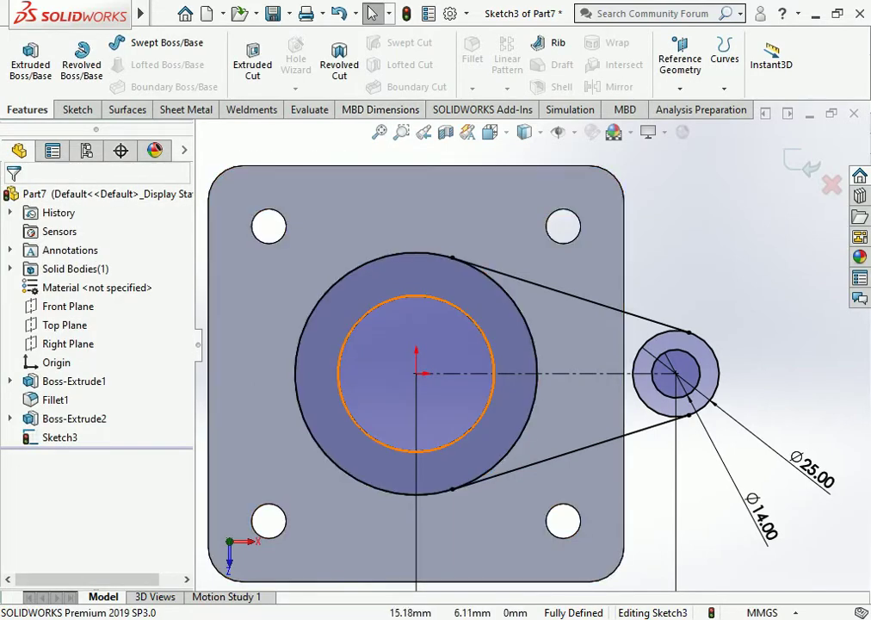
key(f)
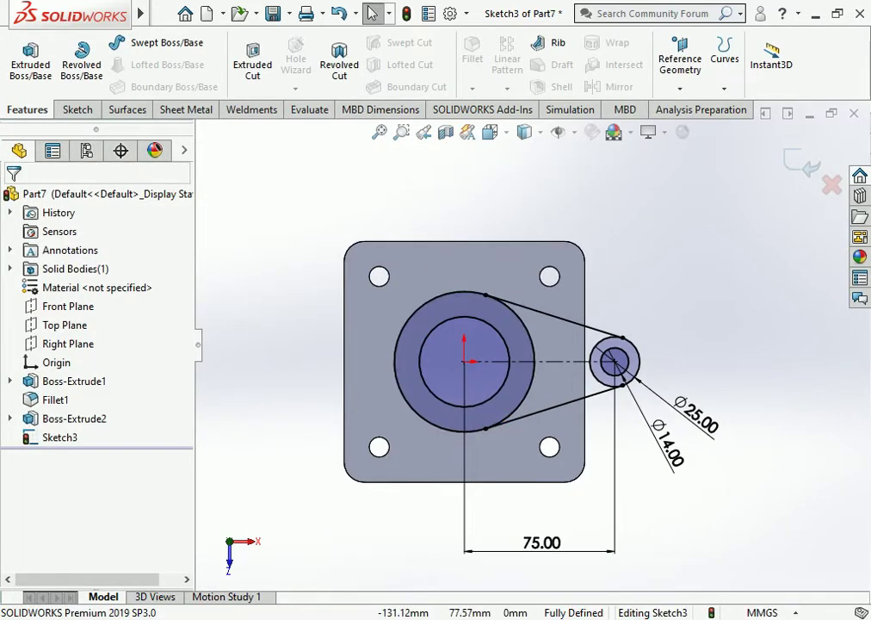
click(31, 58)
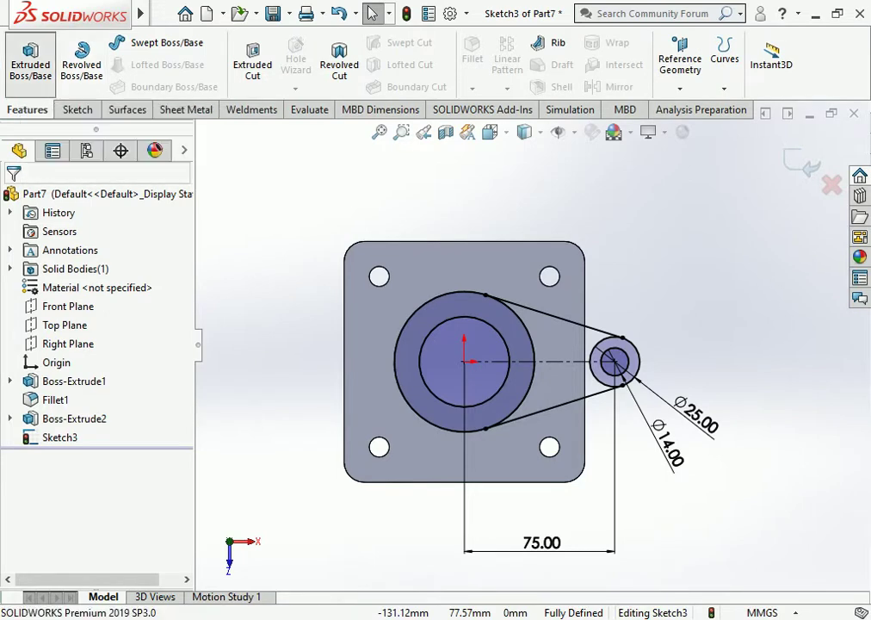
click(521, 355)
click(559, 348)
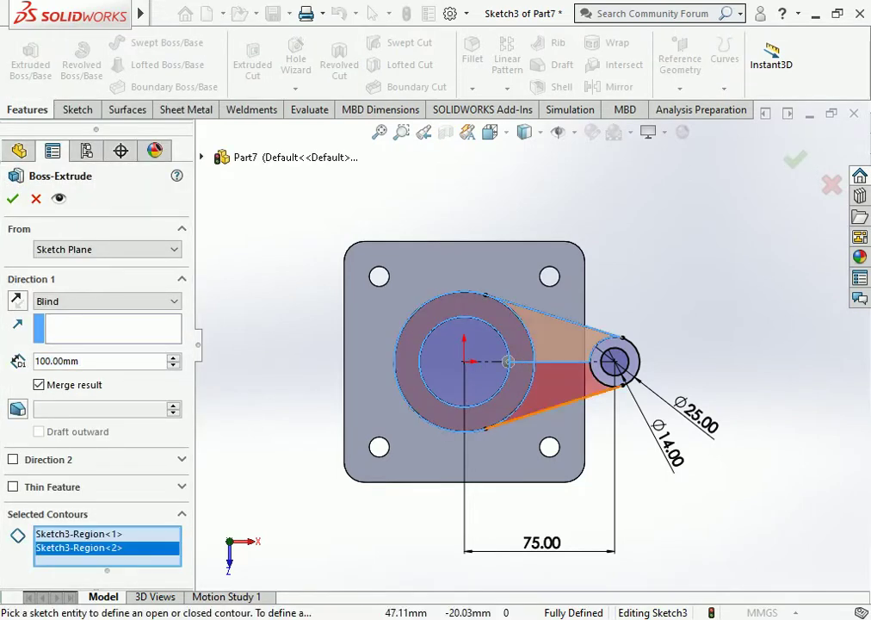
click(560, 372)
scroll(615, 383, down, 3)
click(631, 324)
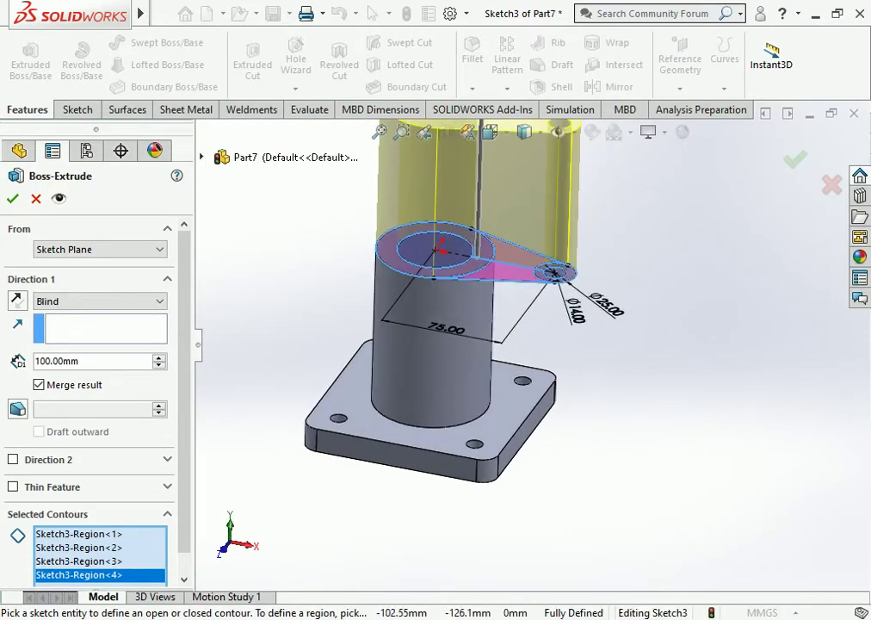
text(1)
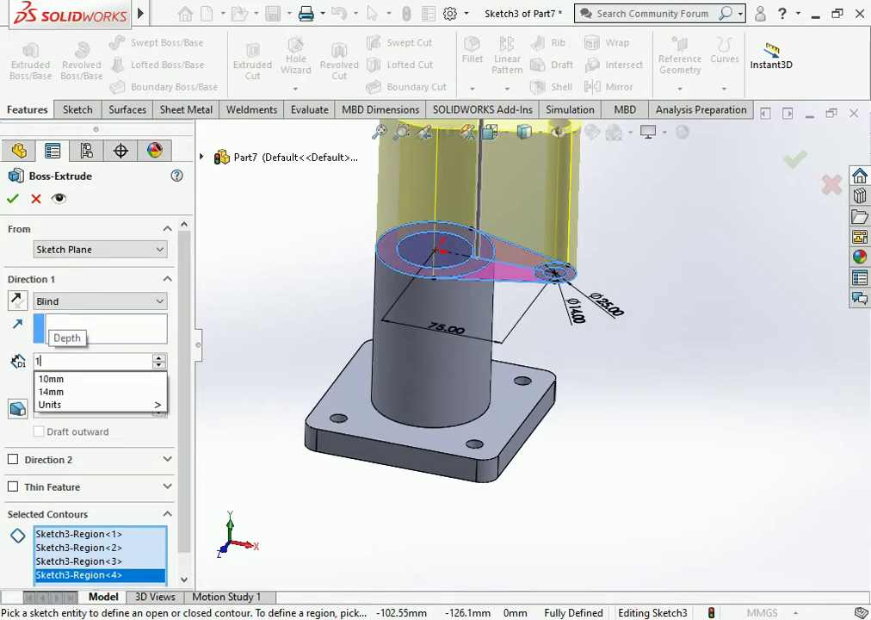
text(5)
key(Return)
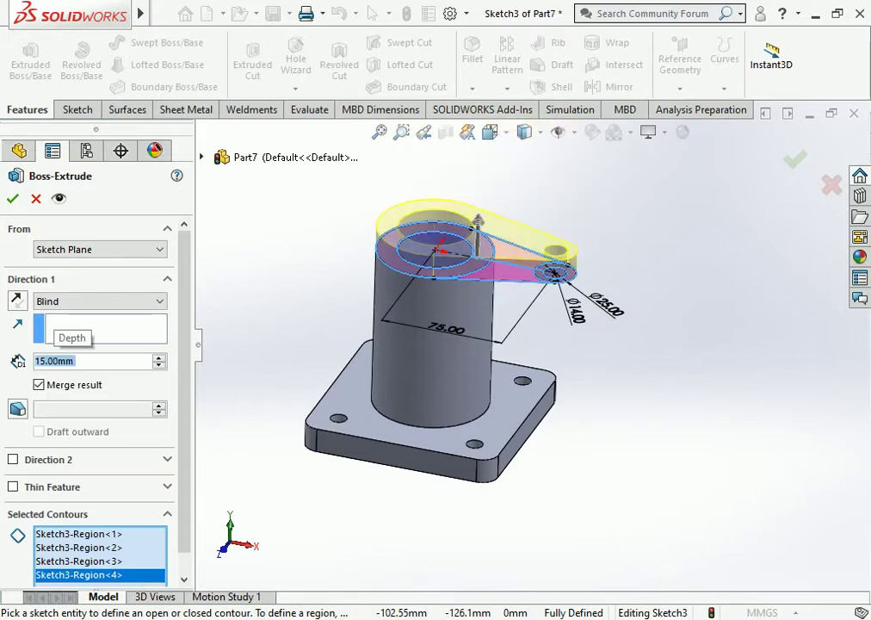
key(Return)
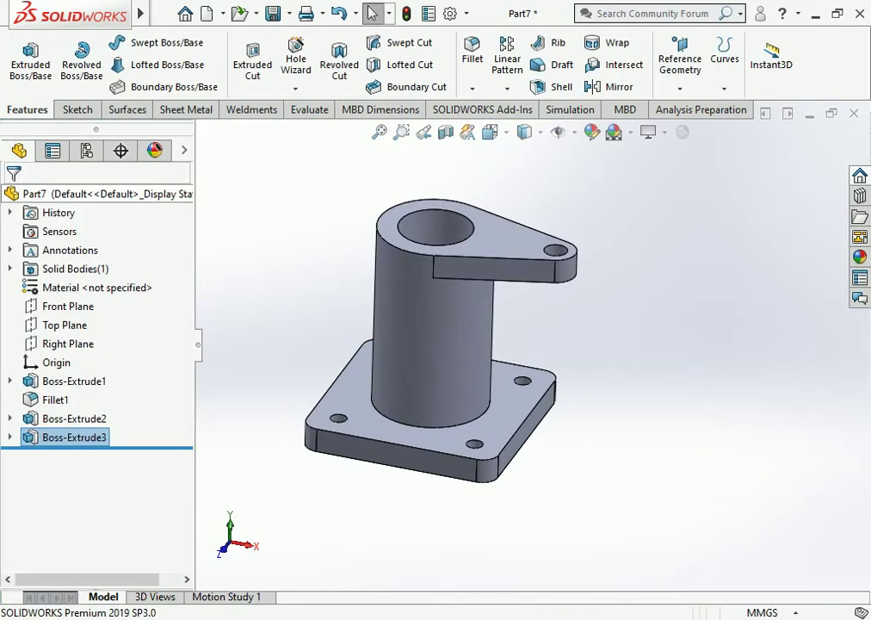
Step: Orbit the part so the flange arm faces forward, then open the pattern-type dropdown
middle_drag(521, 482, 421, 335)
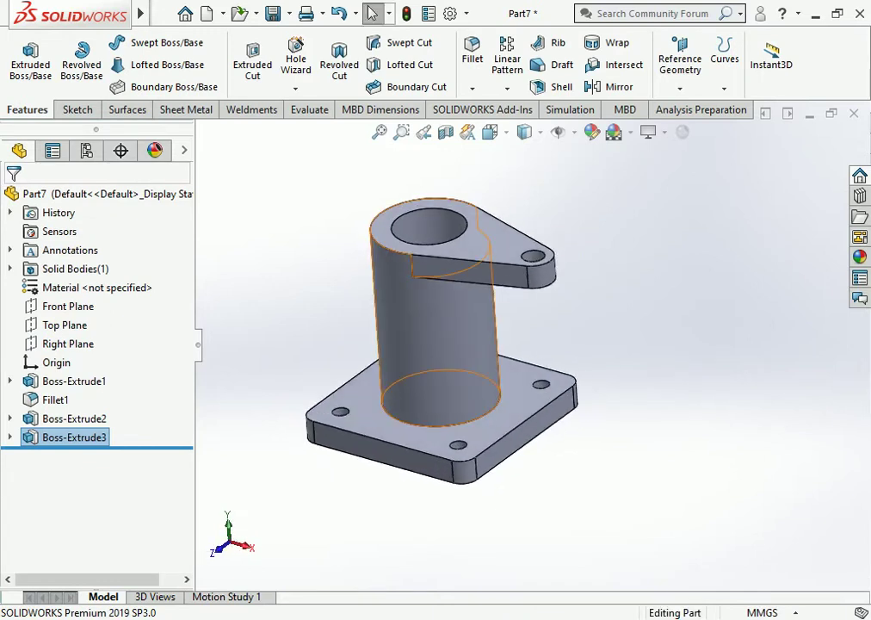
click(420, 334)
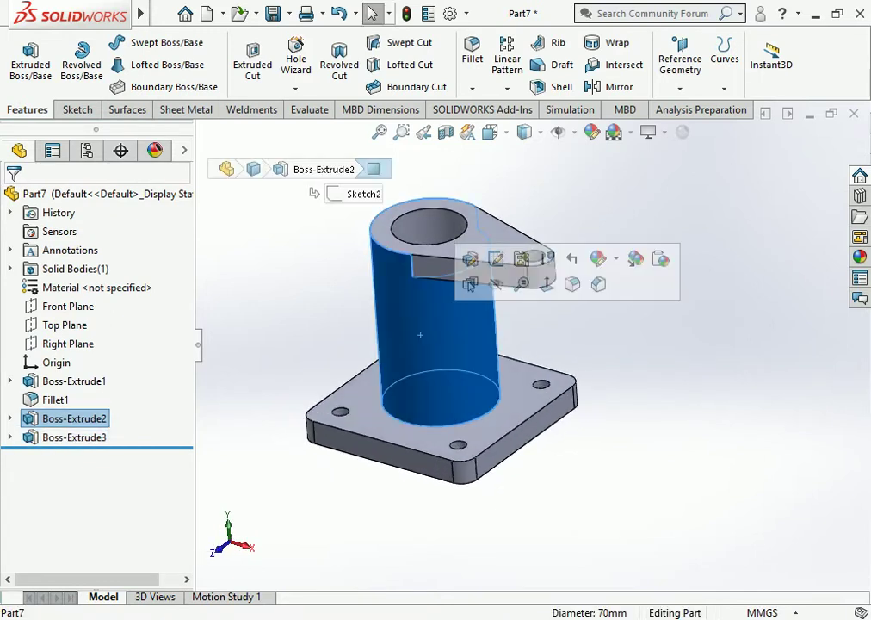
key(Escape)
middle_drag(421, 335, 379, 340)
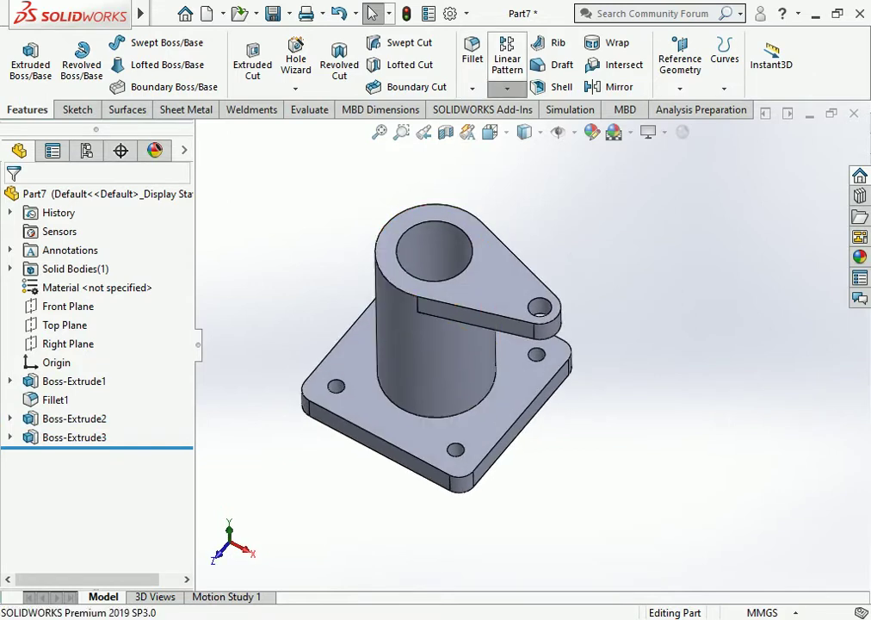
click(507, 88)
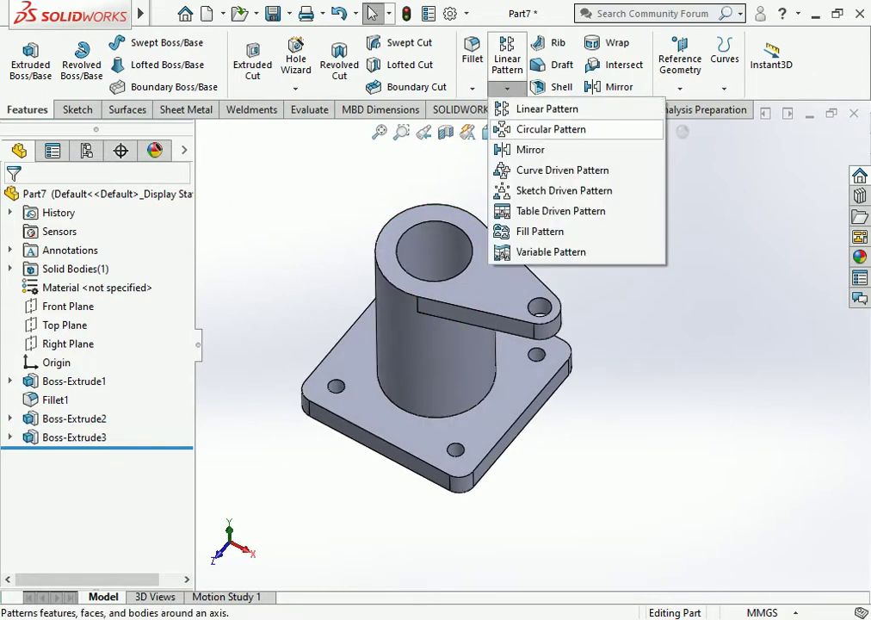
click(551, 129)
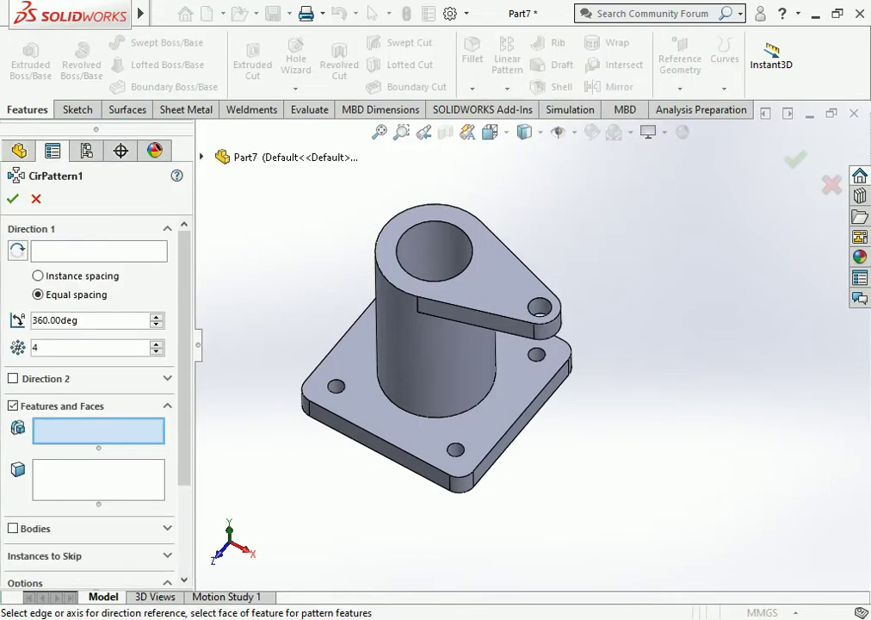
click(409, 227)
text(2)
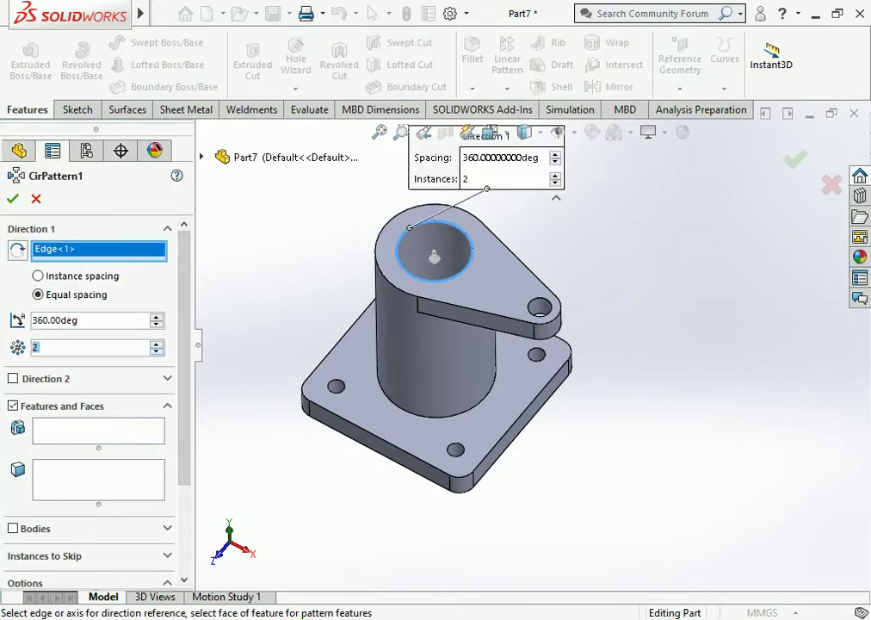
text(45)
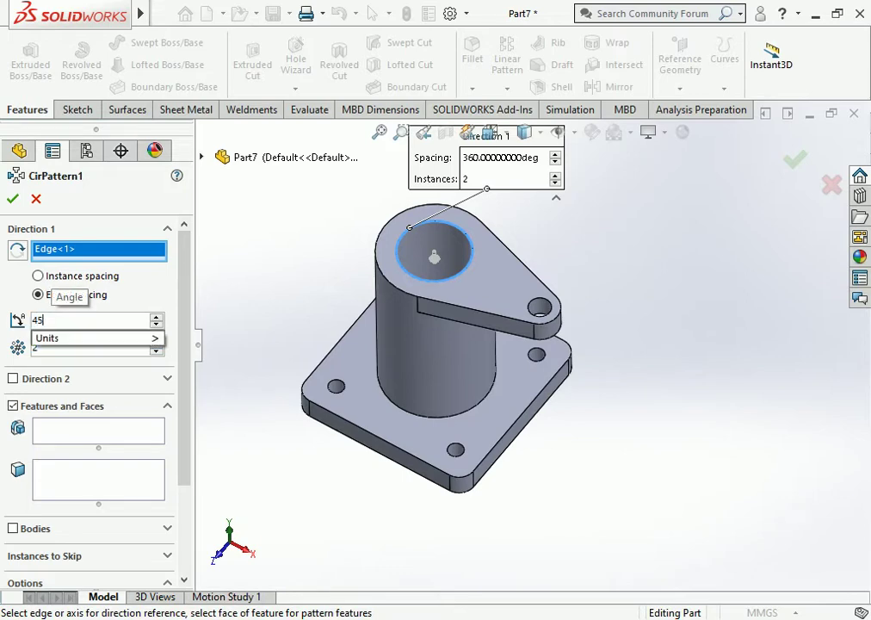
key(Return)
text(9)
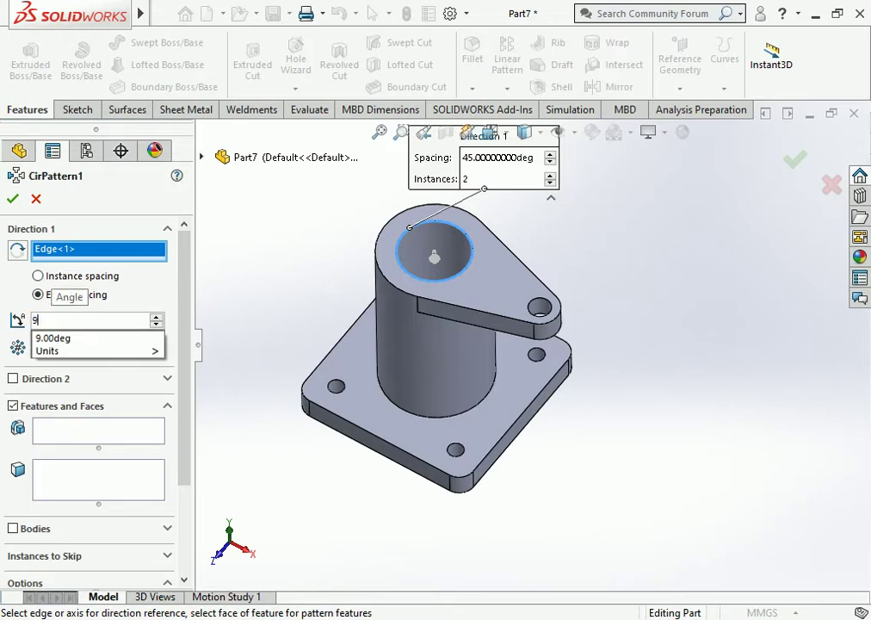
text(0)
key(Return)
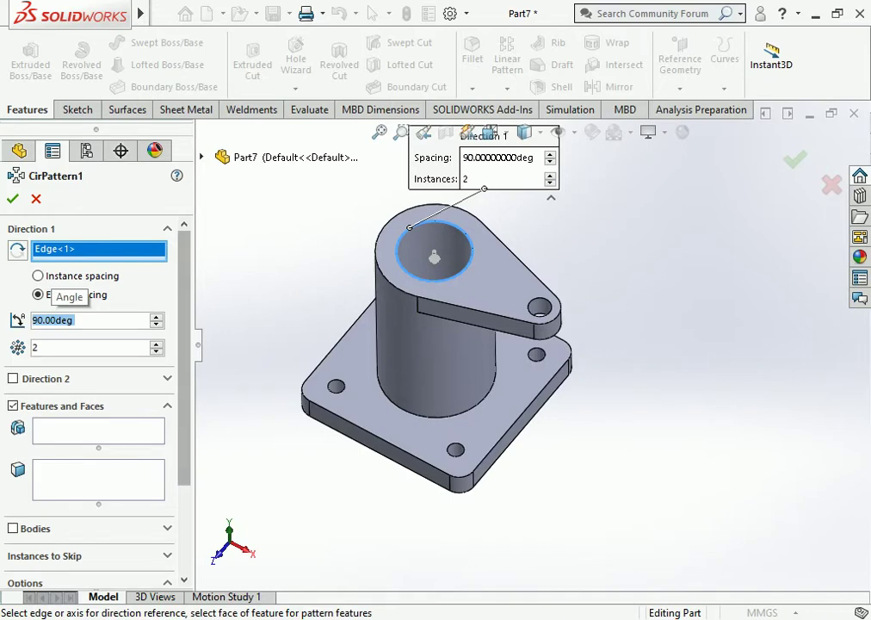
scroll(86, 362, down, 3)
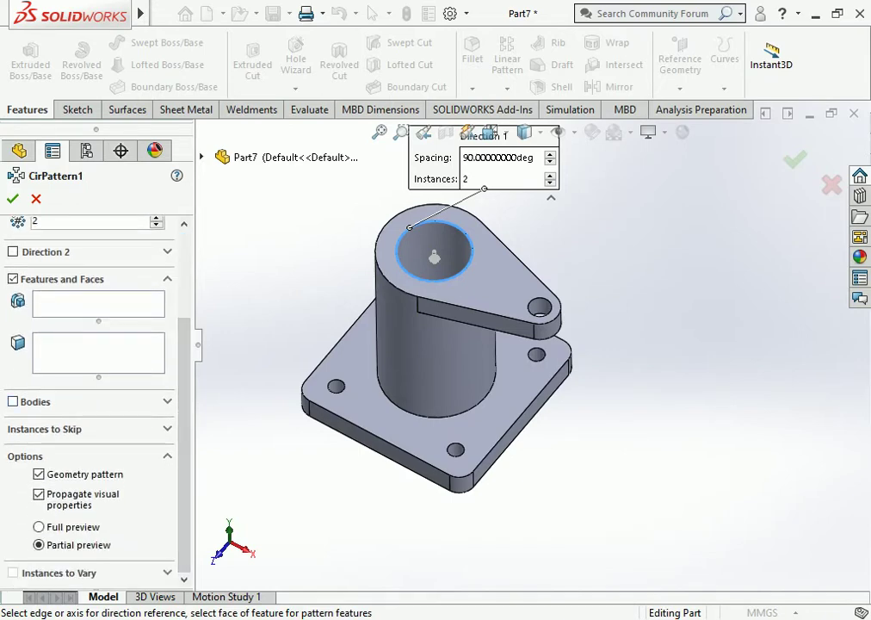
middle_drag(437, 254, 446, 200)
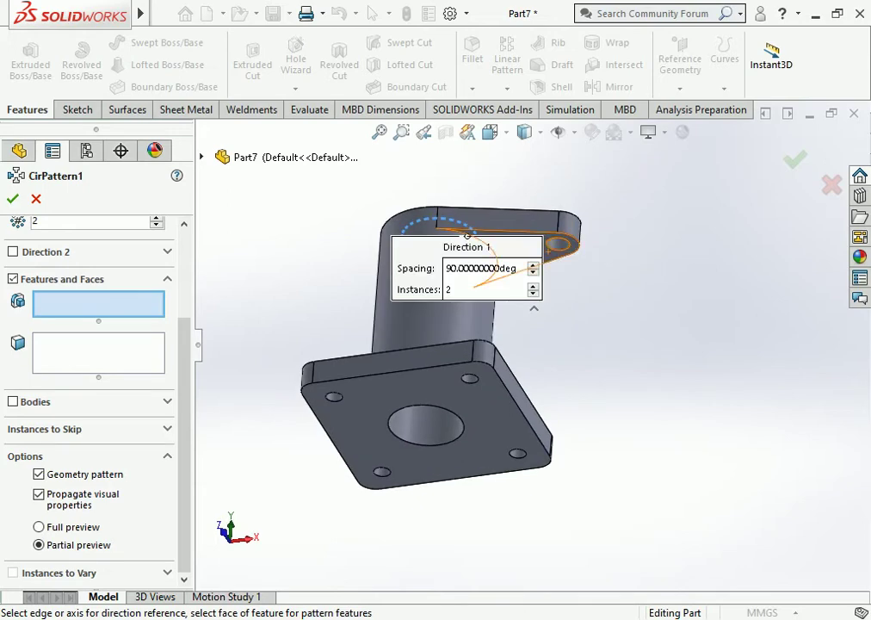
click(435, 236)
mouse_move(435, 237)
middle_down()
mouse_move(425, 255)
mouse_move(473, 310)
middle_up()
scroll(426, 255, up, 3)
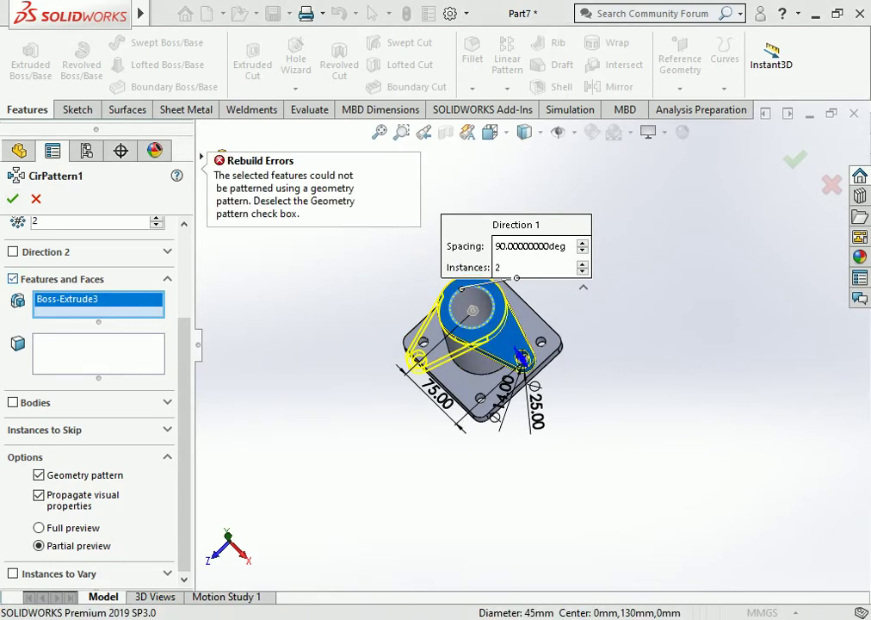
click(13, 402)
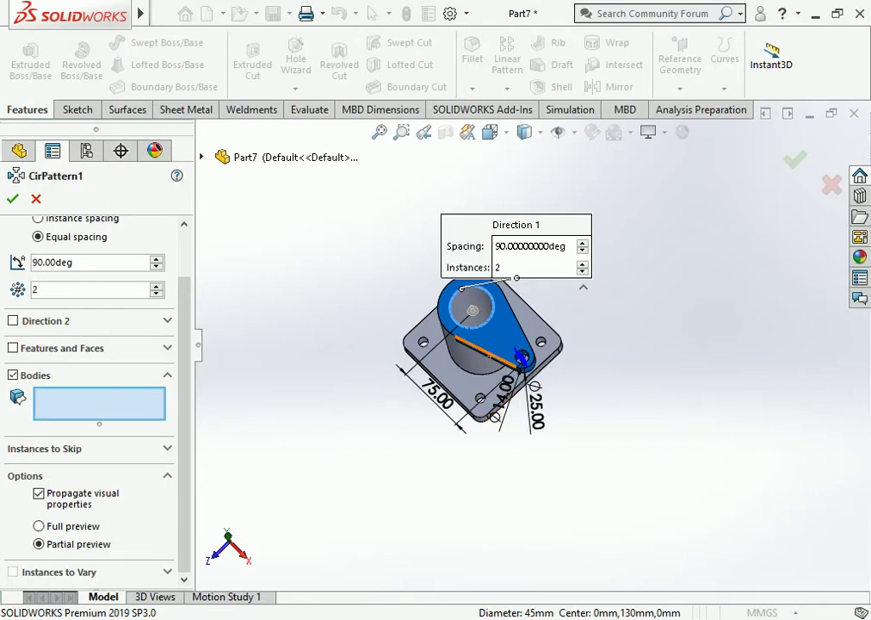
middle_drag(523, 357, 521, 323)
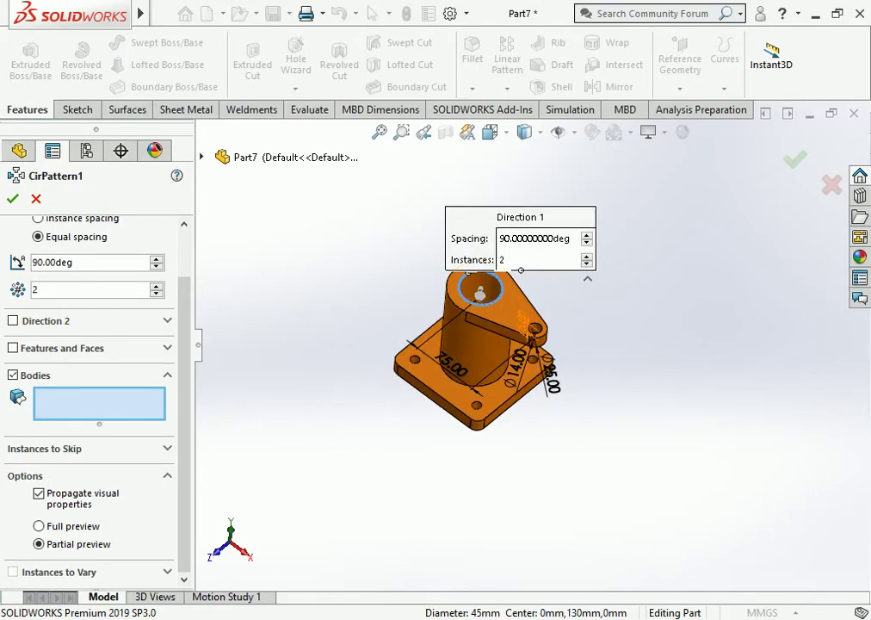
text(15.00000000)
click(479, 294)
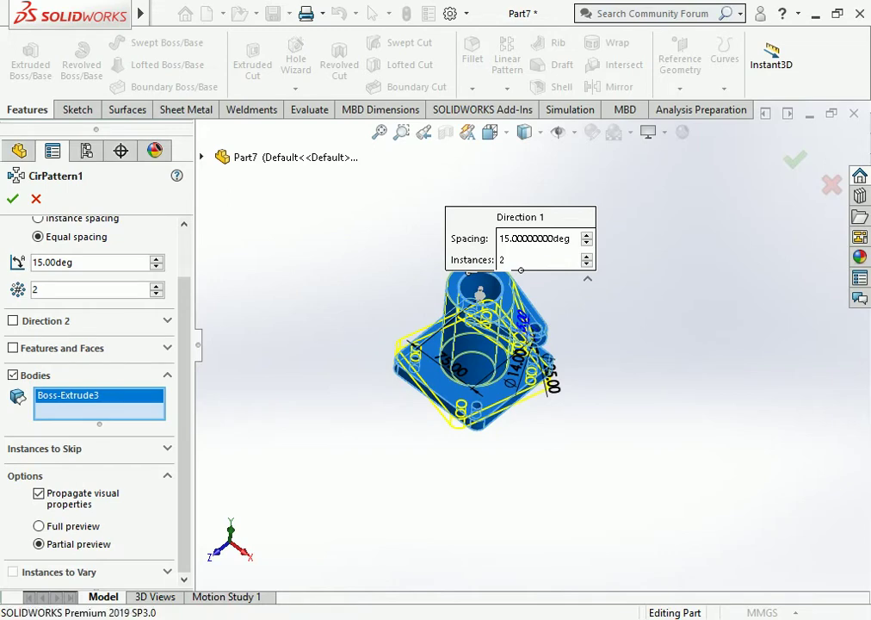
key(Escape)
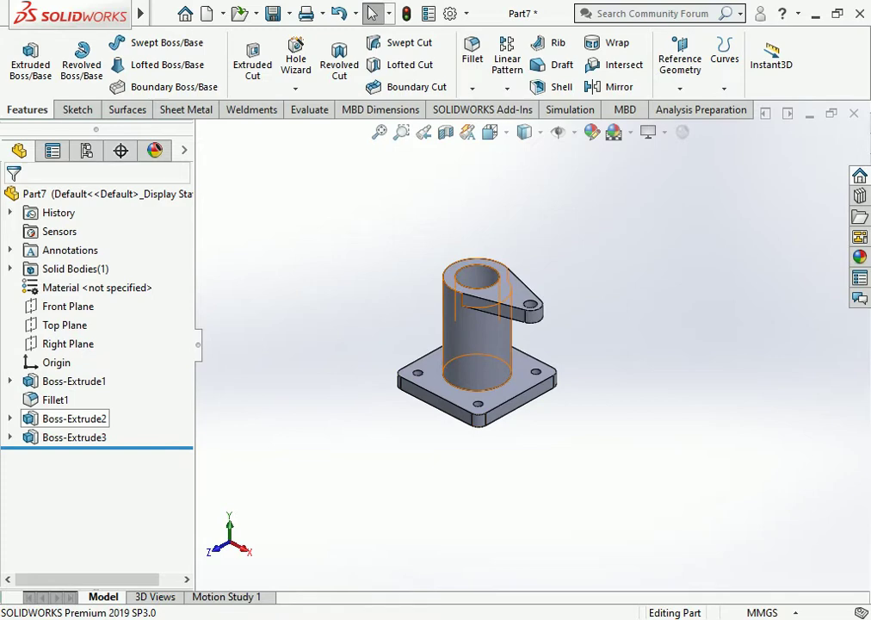
Step: Reopen the flange arm's sketch for editing and view it face-on
click(74, 437)
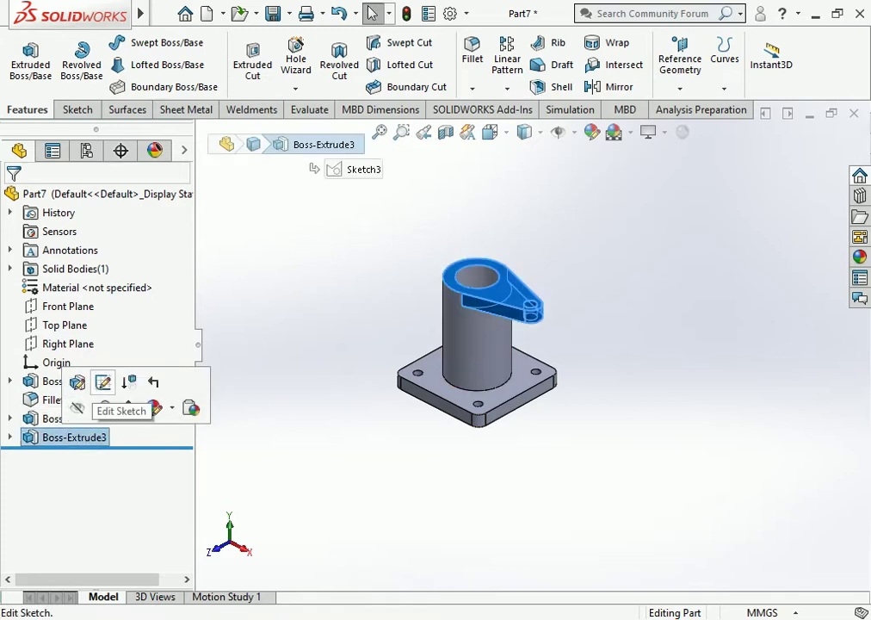
click(97, 383)
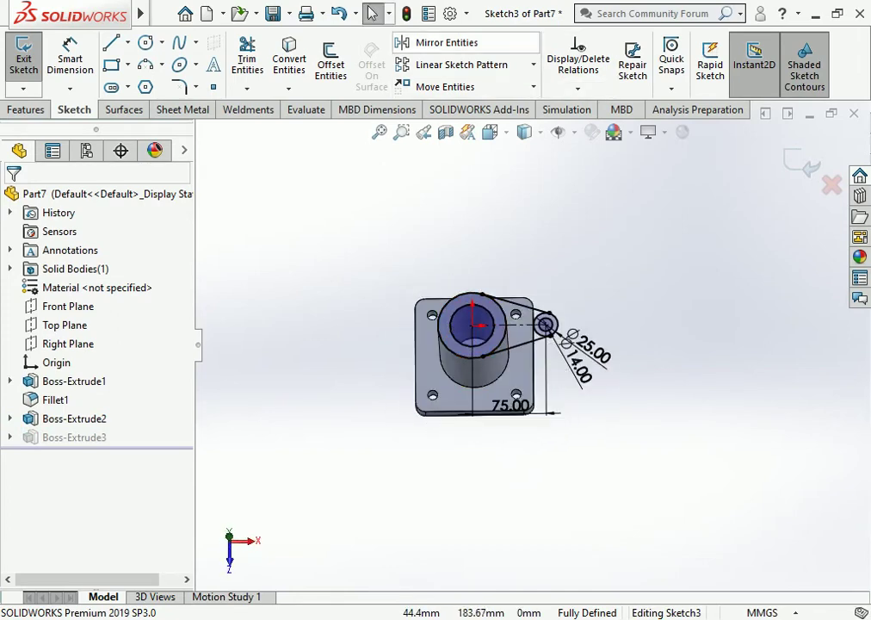
click(441, 42)
key(Escape)
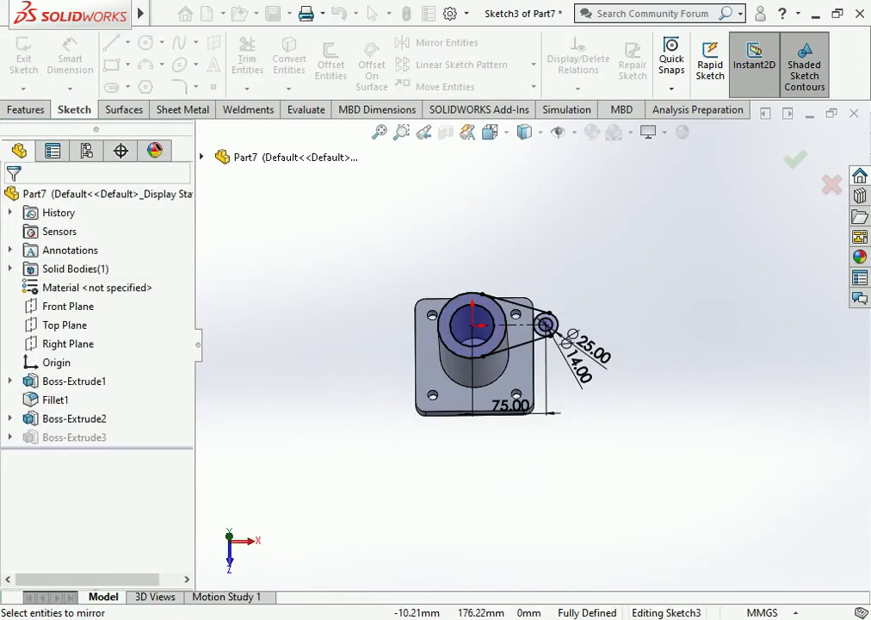
key(ctrl+8)
click(491, 132)
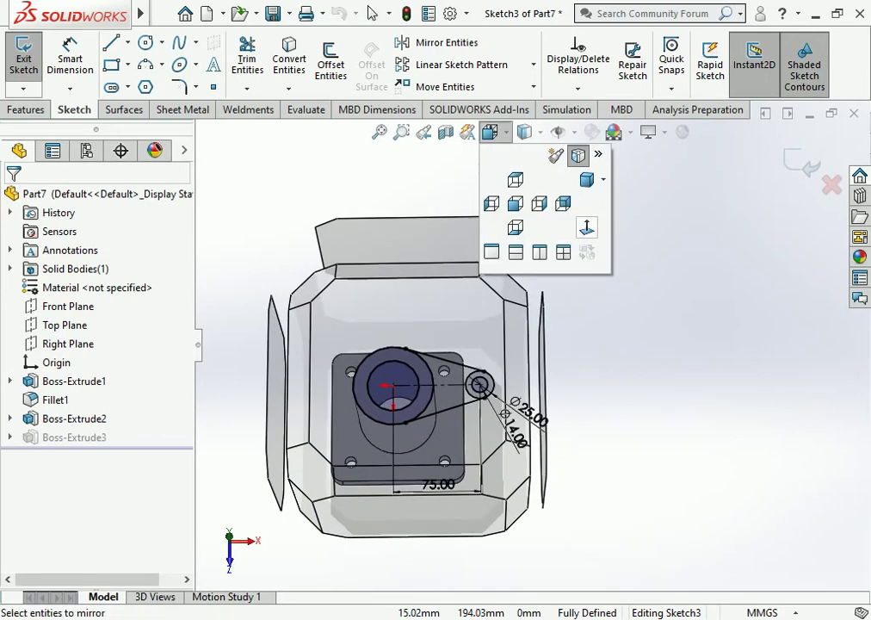
click(584, 228)
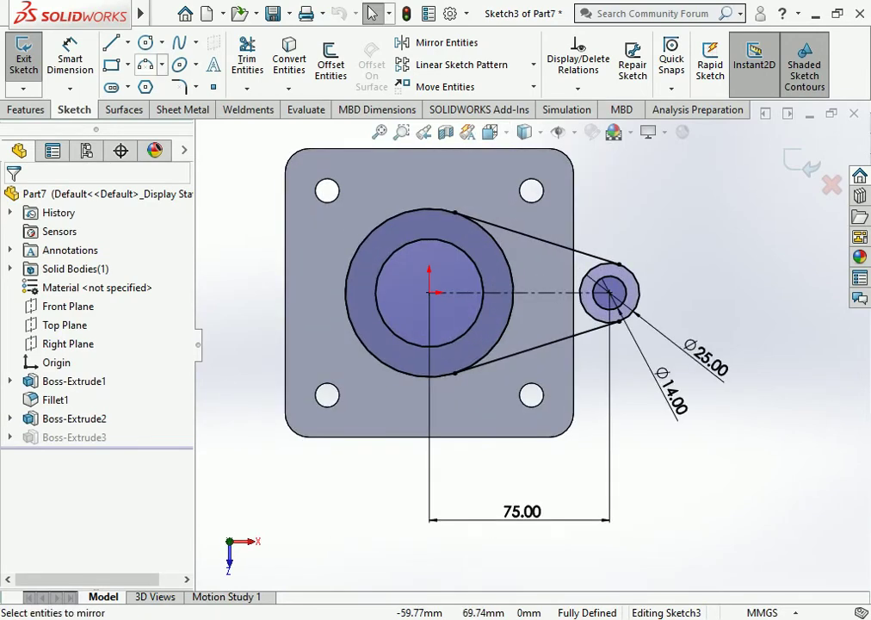
Step: Draw a vertical centerline upward from the origin
click(127, 42)
click(151, 84)
scroll(534, 344, up, 2)
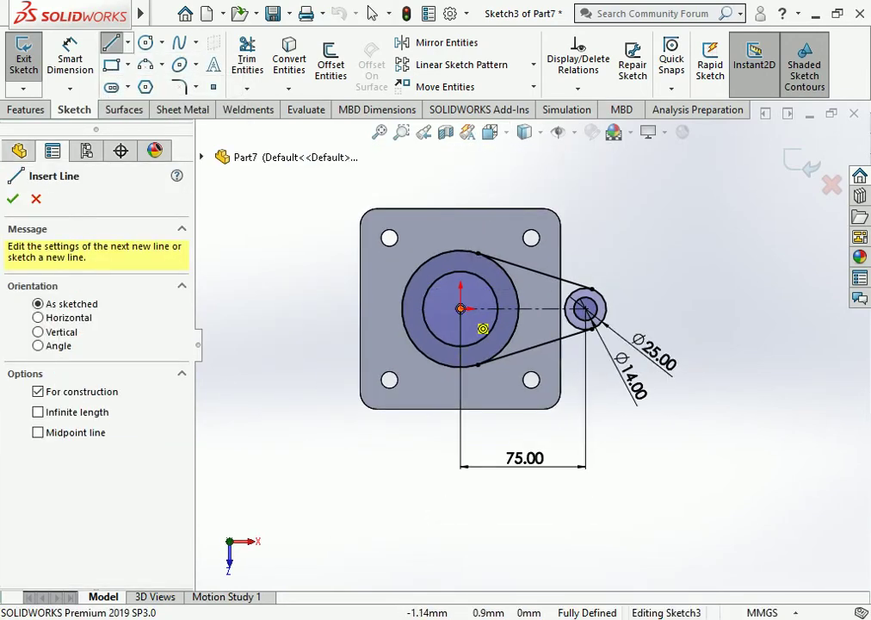
click(461, 308)
click(460, 191)
key(Escape)
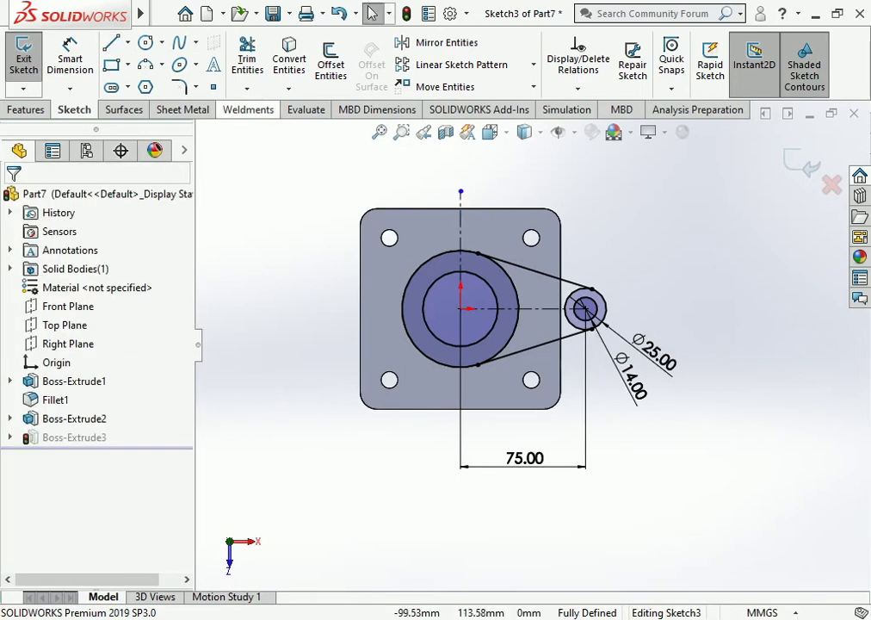
Step: Mirror the right lug's arcs and tangent lines about the vertical centerline, then exit the sketch
click(444, 42)
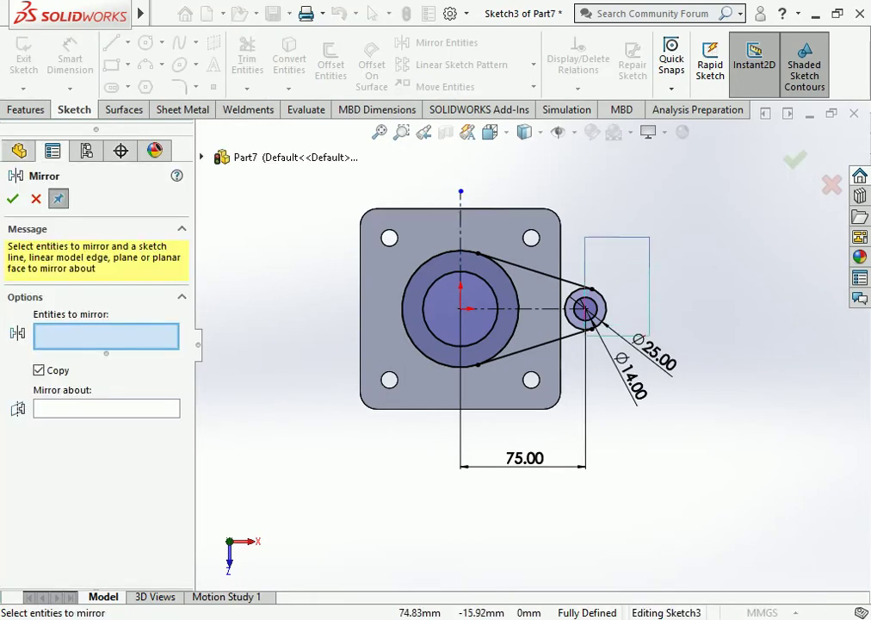
drag(651, 237, 568, 357)
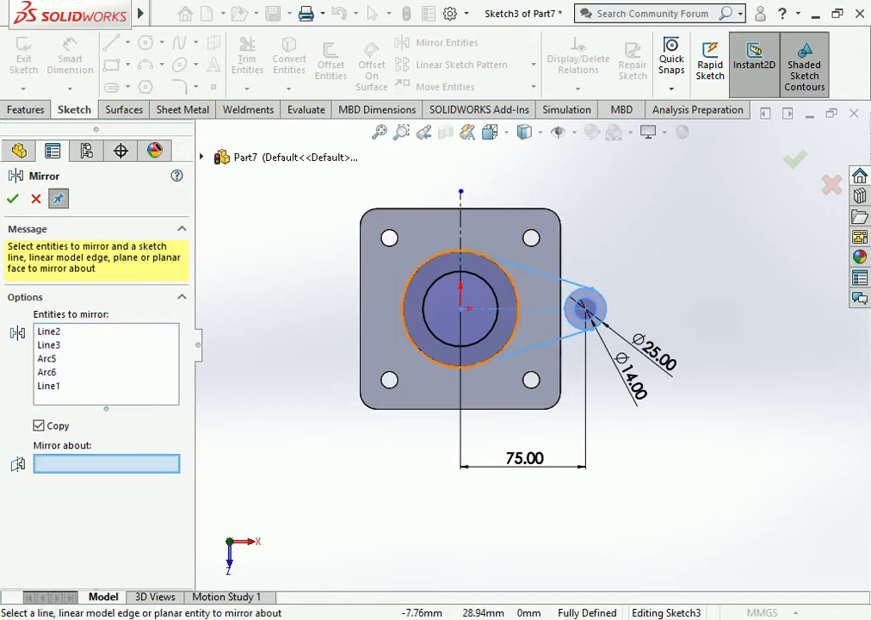
click(461, 229)
key(Return)
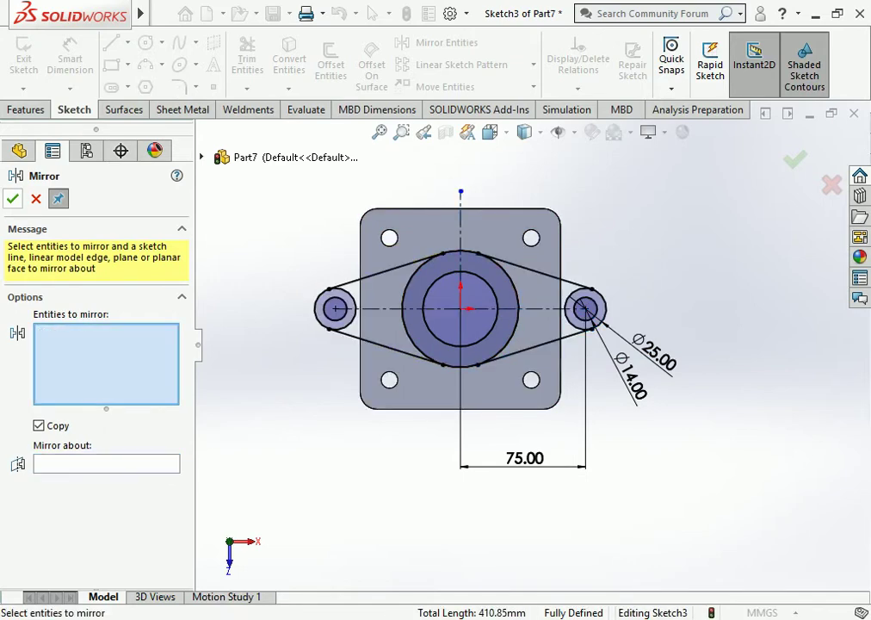
key(Escape)
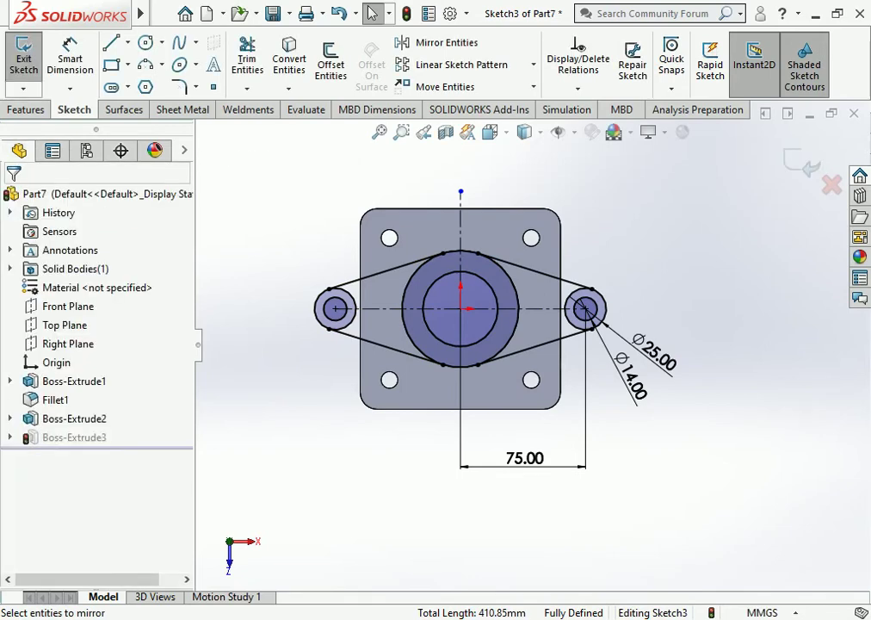
key(ctrl+b)
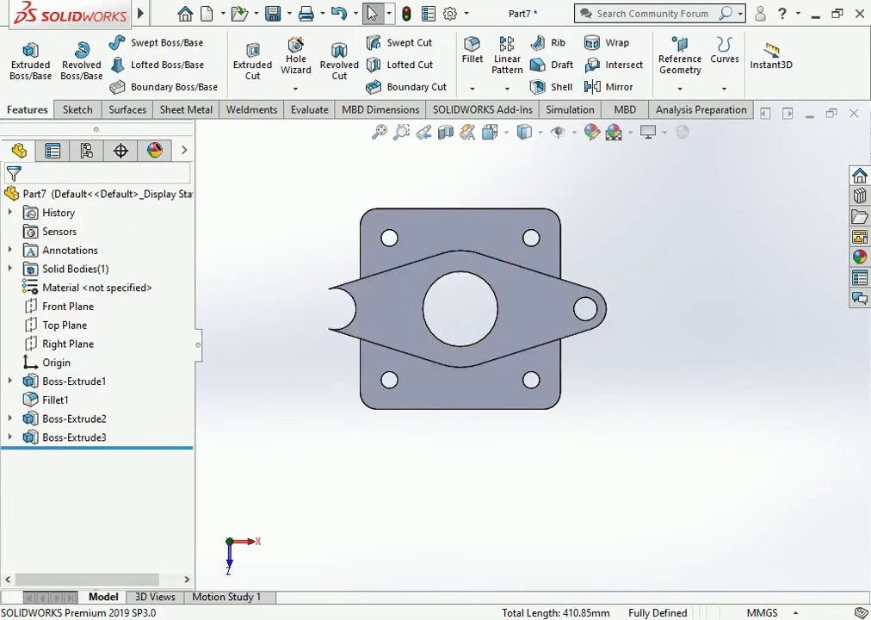
Step: Edit Boss-Extrude3 to include the left lug regions and confirm it
click(74, 437)
click(84, 392)
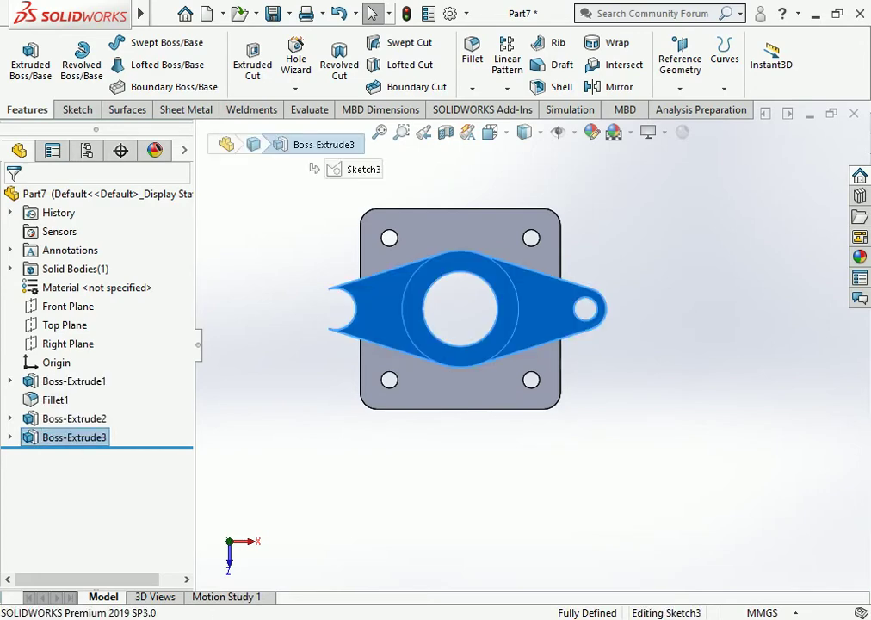
scroll(336, 309, down, 5)
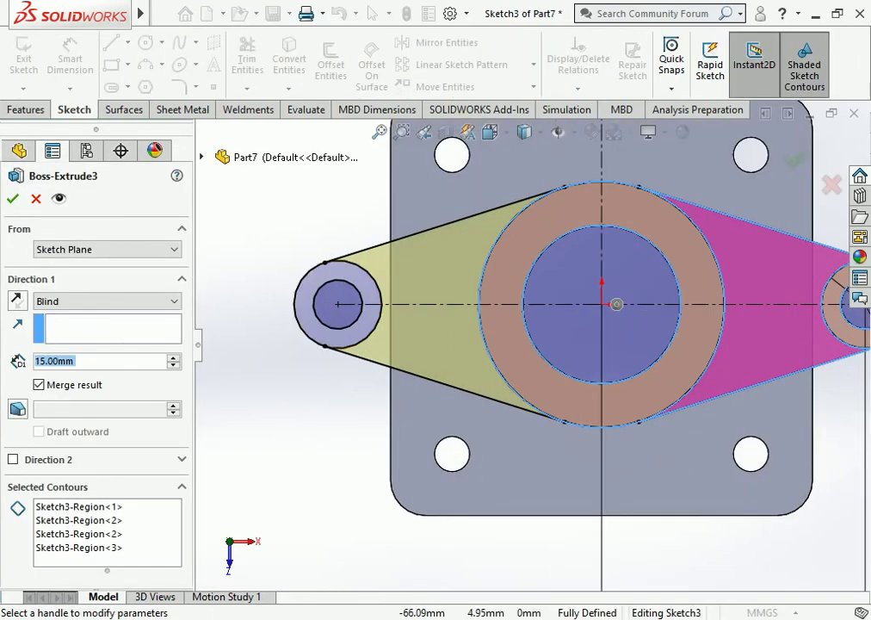
click(379, 131)
scroll(405, 323, down, 5)
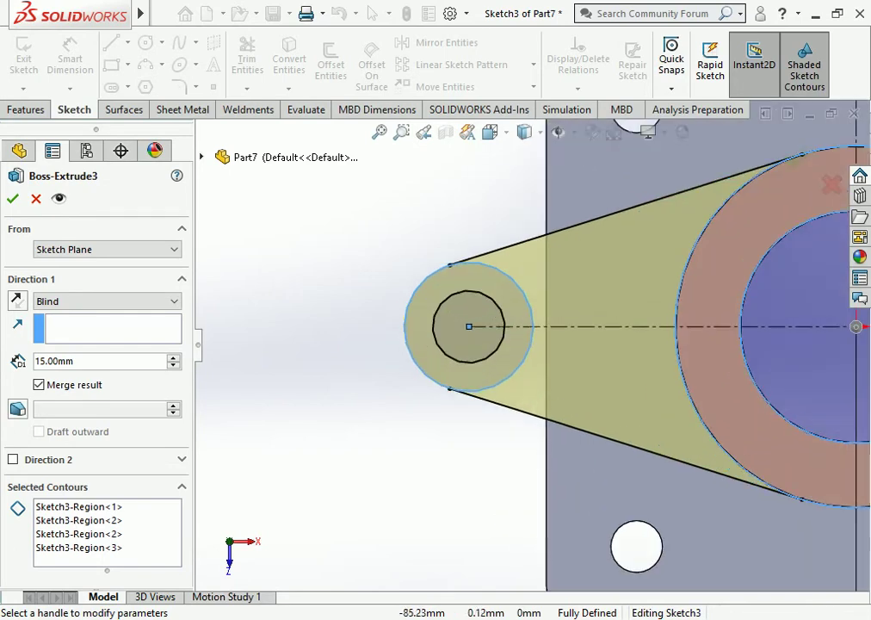
scroll(532, 346, up, 6)
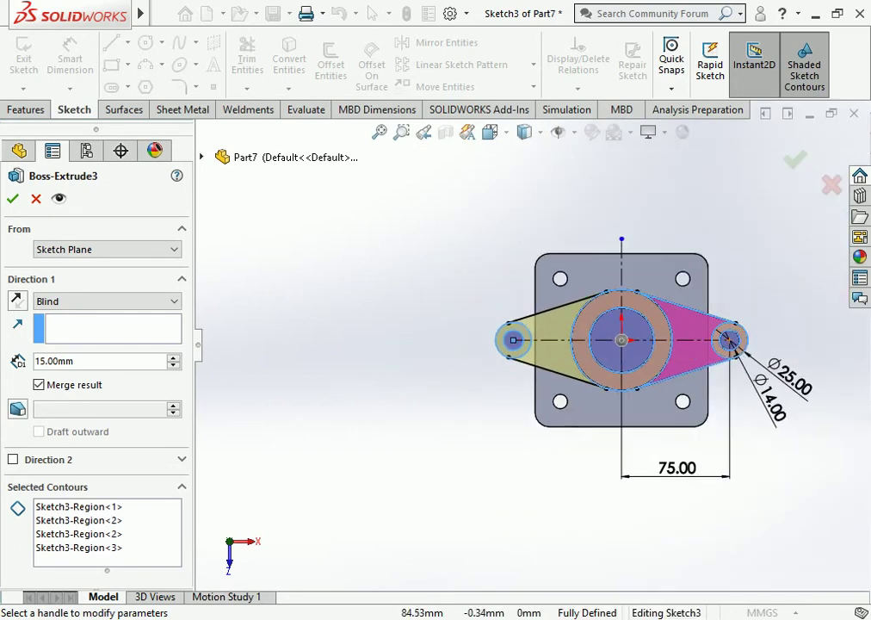
key(Return)
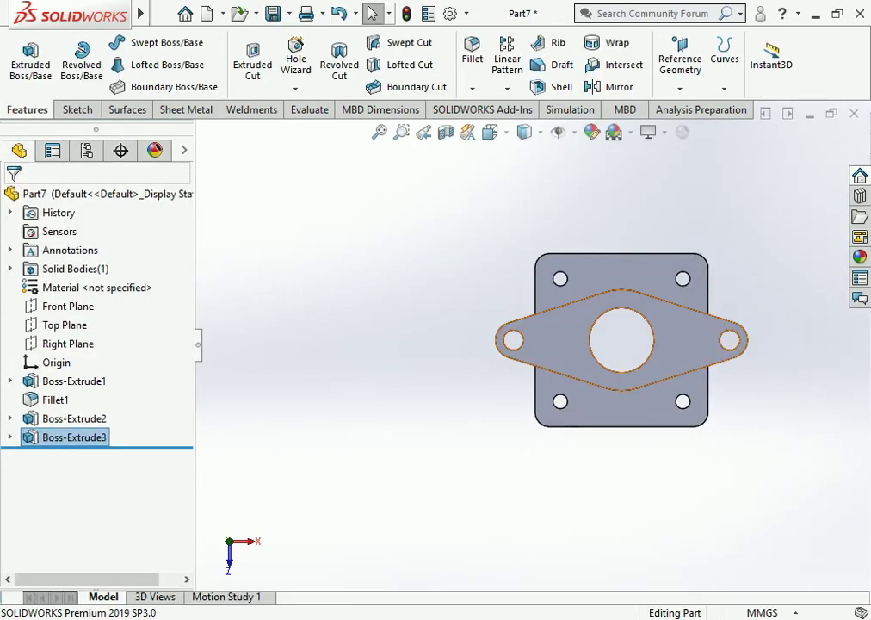
Step: Orbit the finished flange and switch to the Dimetric view
middle_drag(603, 345, 551, 323)
scroll(529, 323, down, 3)
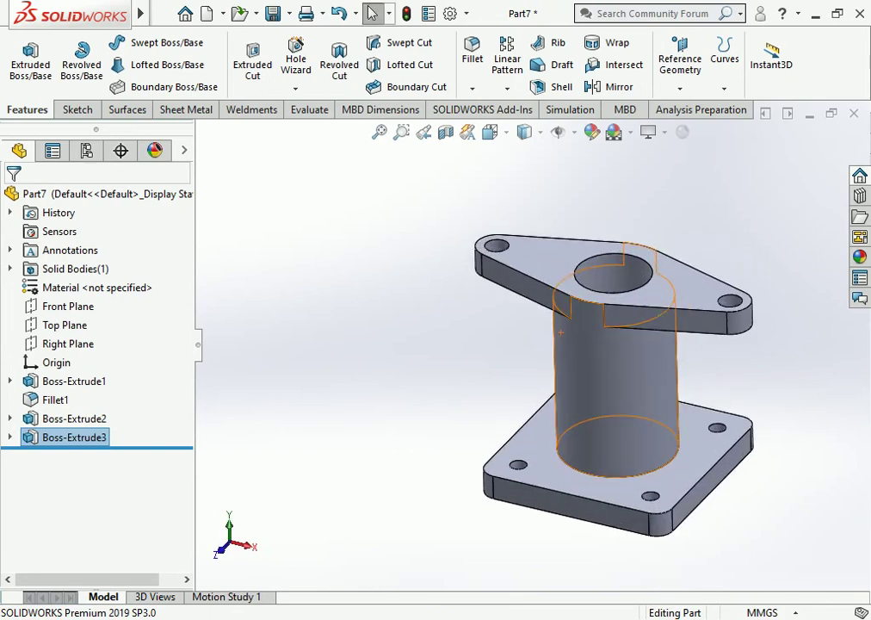
scroll(541, 308, down, 3)
scroll(541, 308, up, 5)
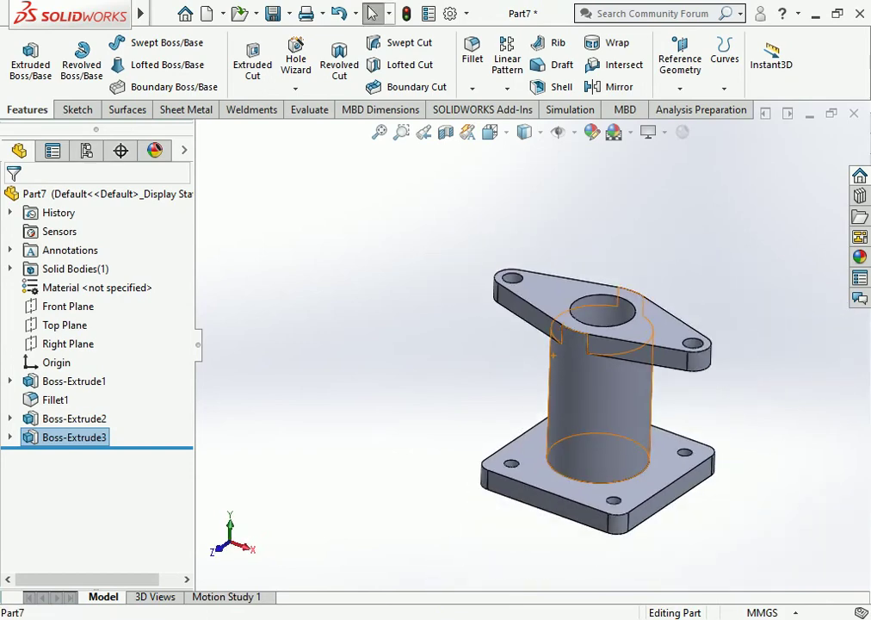
mouse_move(603, 388)
middle_down()
mouse_move(551, 362)
mouse_move(517, 328)
middle_up()
click(490, 131)
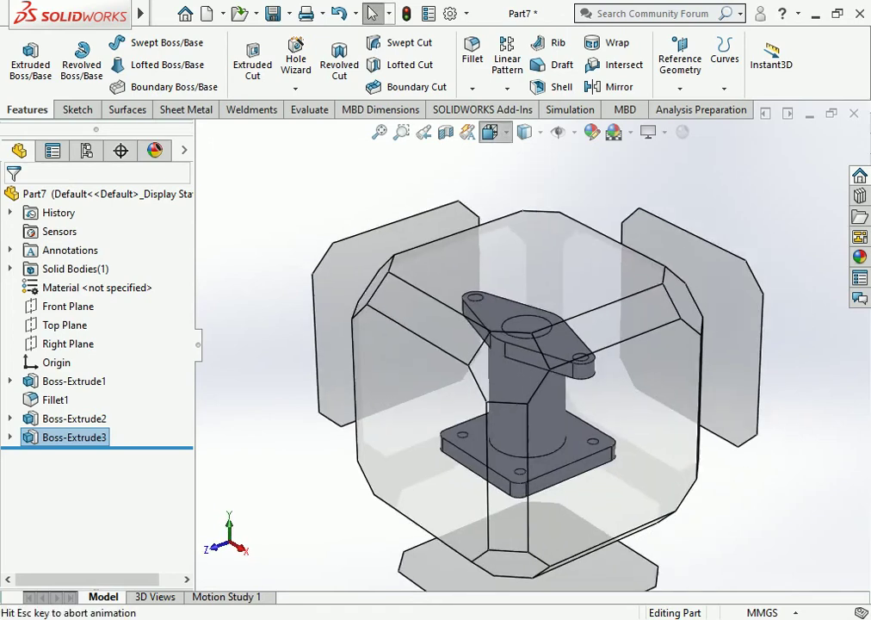
click(585, 176)
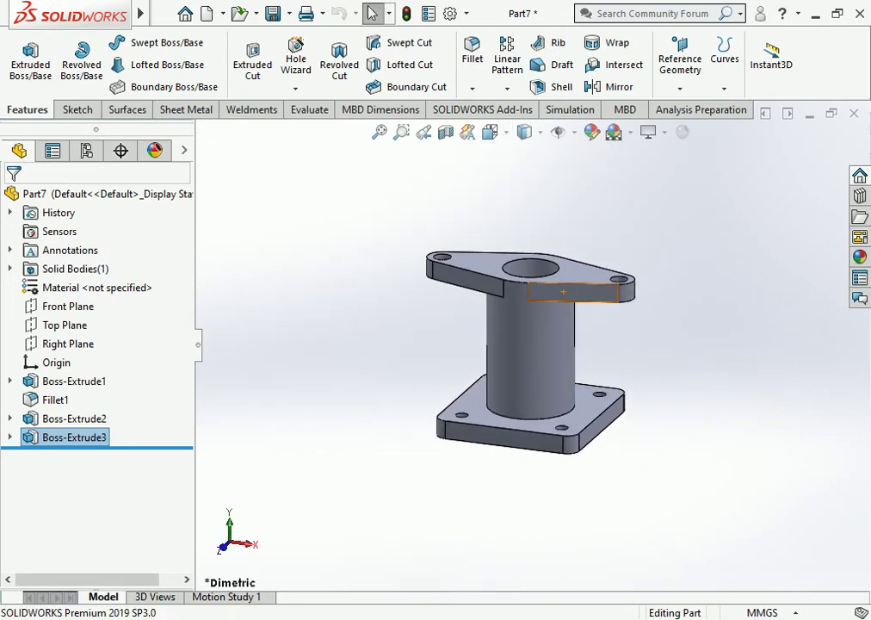
middle_drag(563, 292, 534, 345)
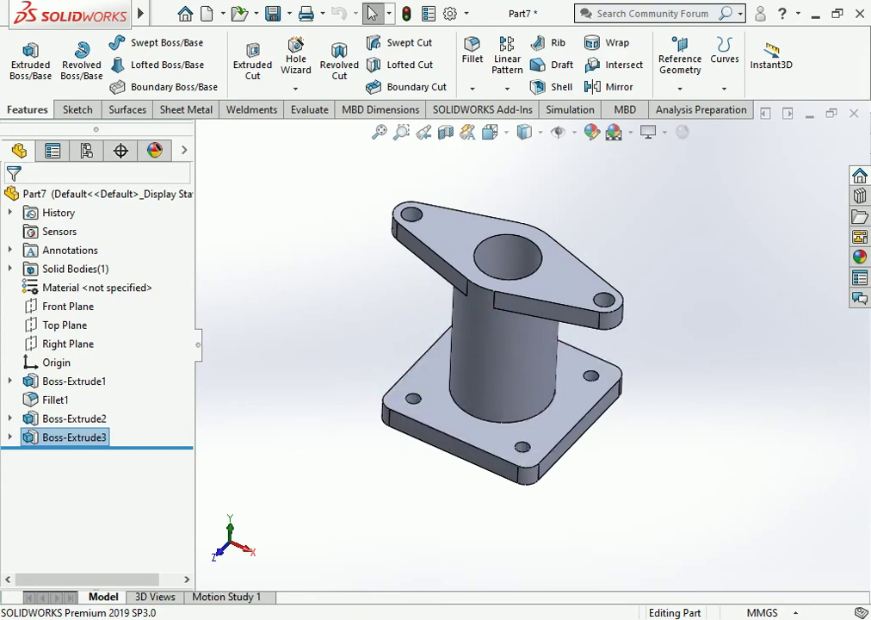
Step: Apply AISI 1020 steel to the part through Edit Material
right_click(128, 288)
click(185, 252)
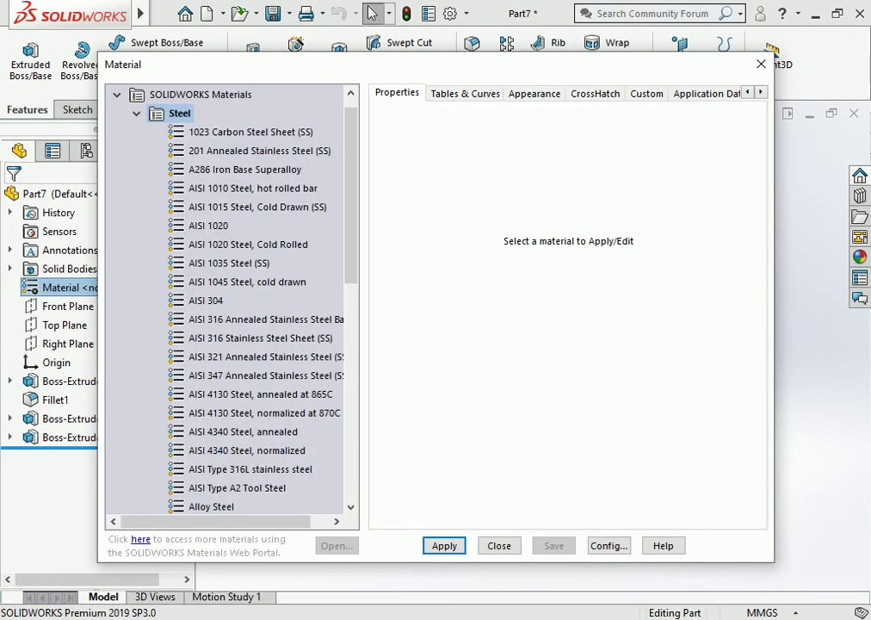
click(208, 225)
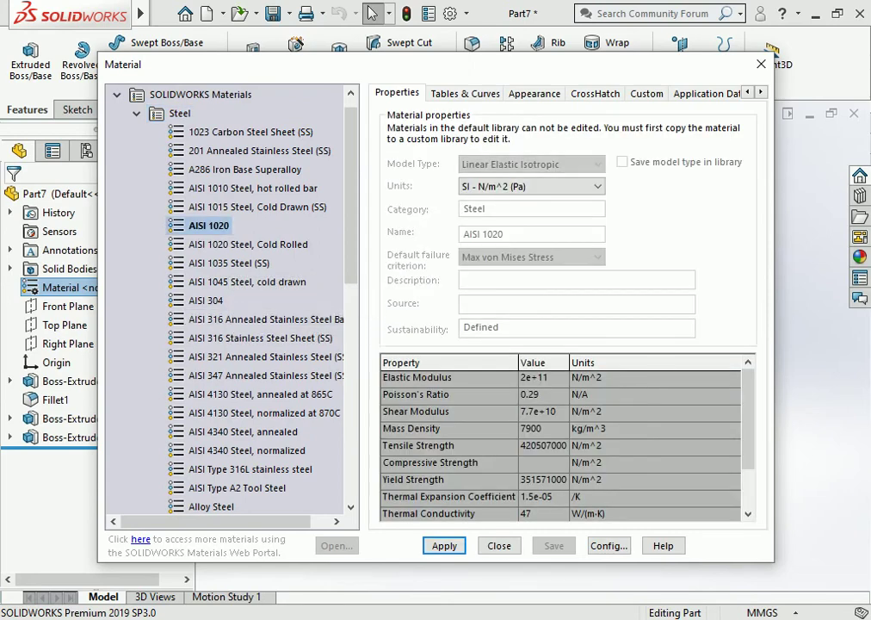
click(445, 546)
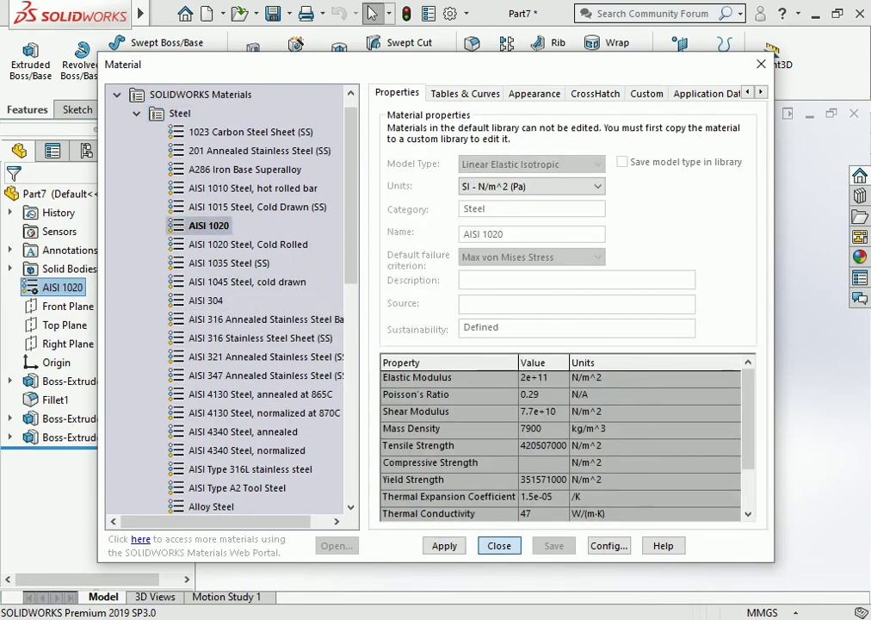
click(499, 546)
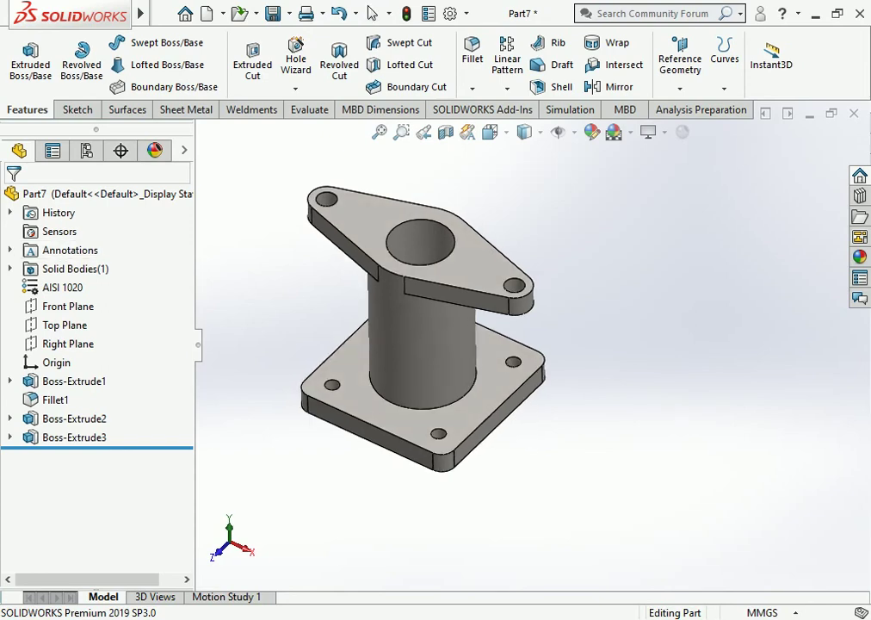
scroll(540, 348, up, 2)
Step: Run Mass Properties, read the 3970.19 g mass, and close the results
click(310, 110)
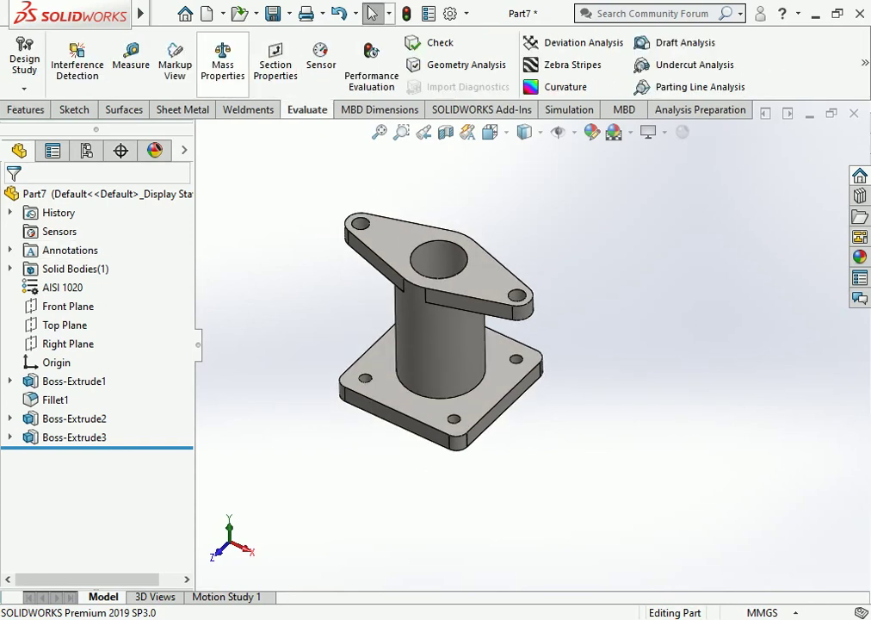
click(224, 54)
drag(49, 286, 146, 286)
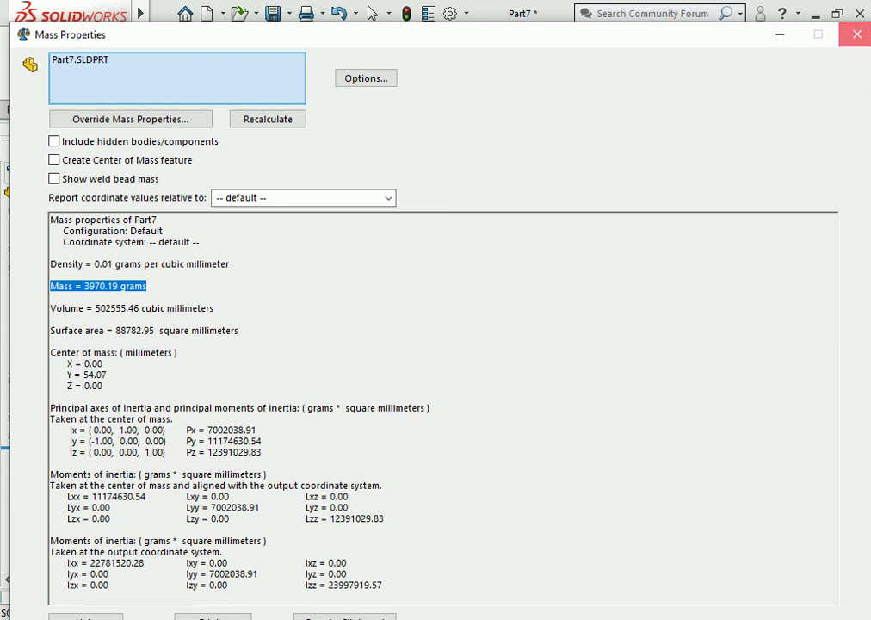
click(857, 35)
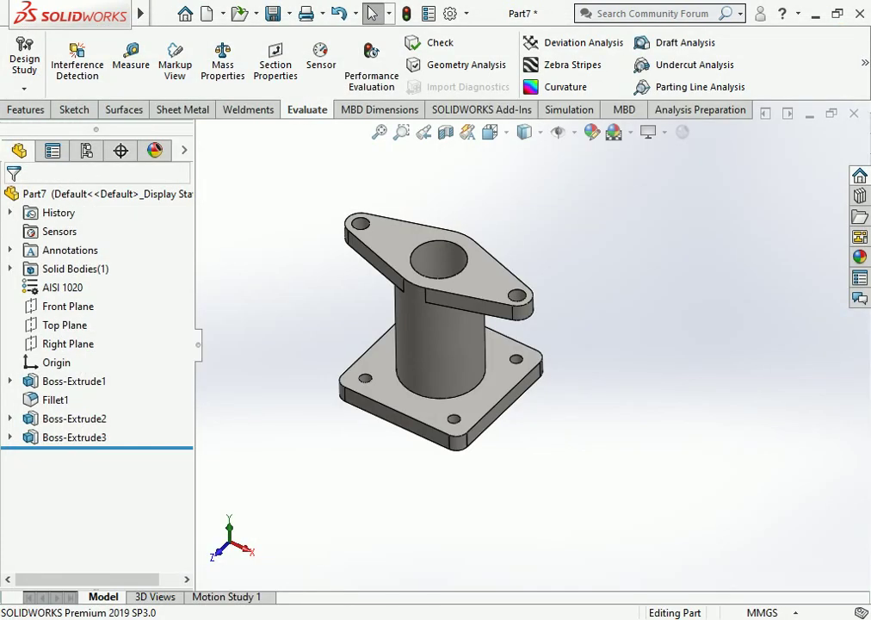